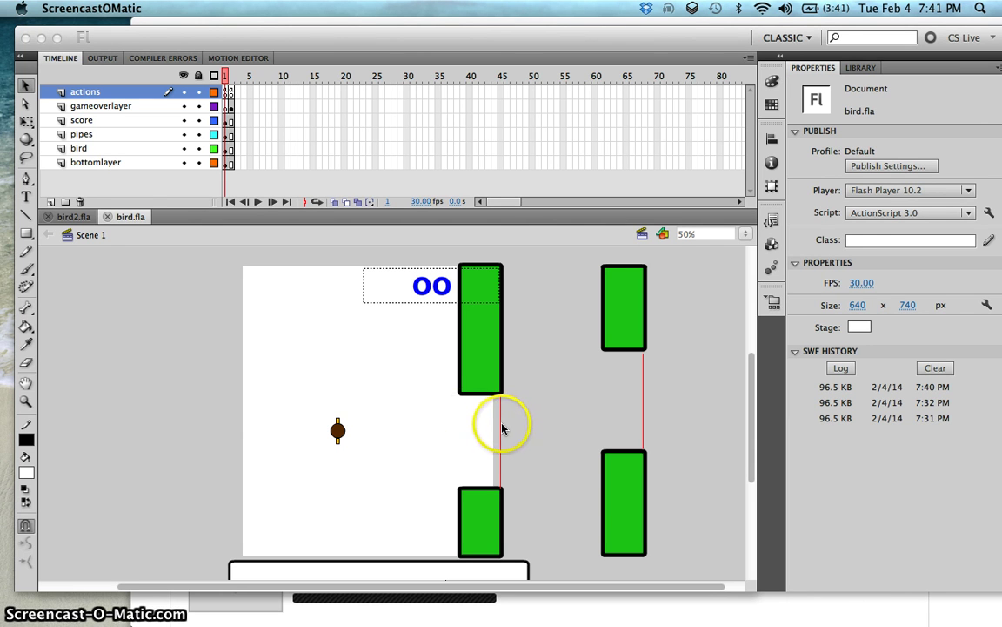
Step: Give line1 and line2 an Alpha colour effect of 0% so both red score lines are hidden
left_click(502, 426)
left_click(501, 424)
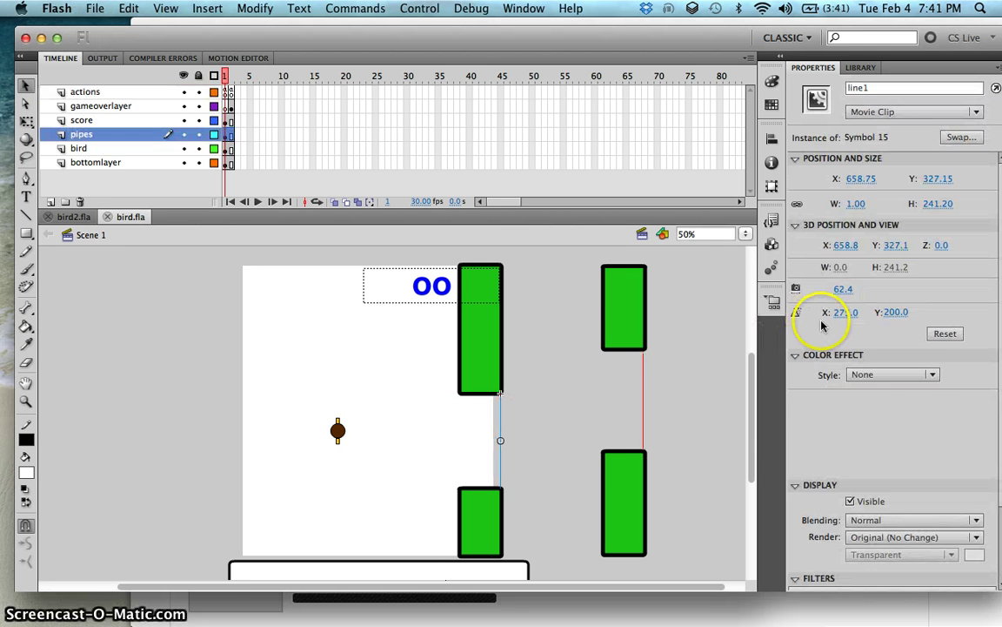
left_click(879, 374)
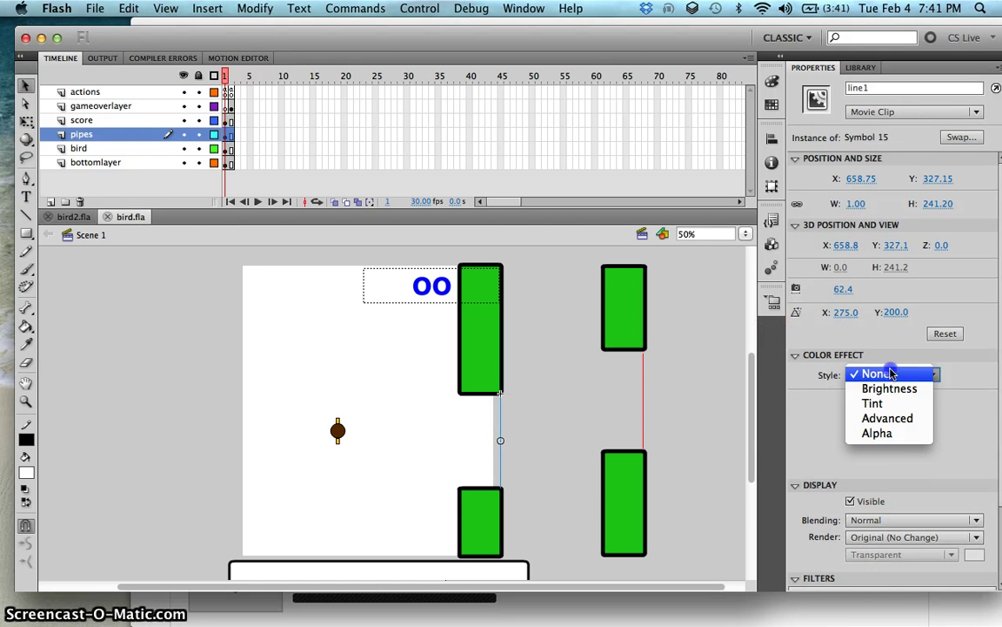
left_click(883, 436)
left_click(645, 404)
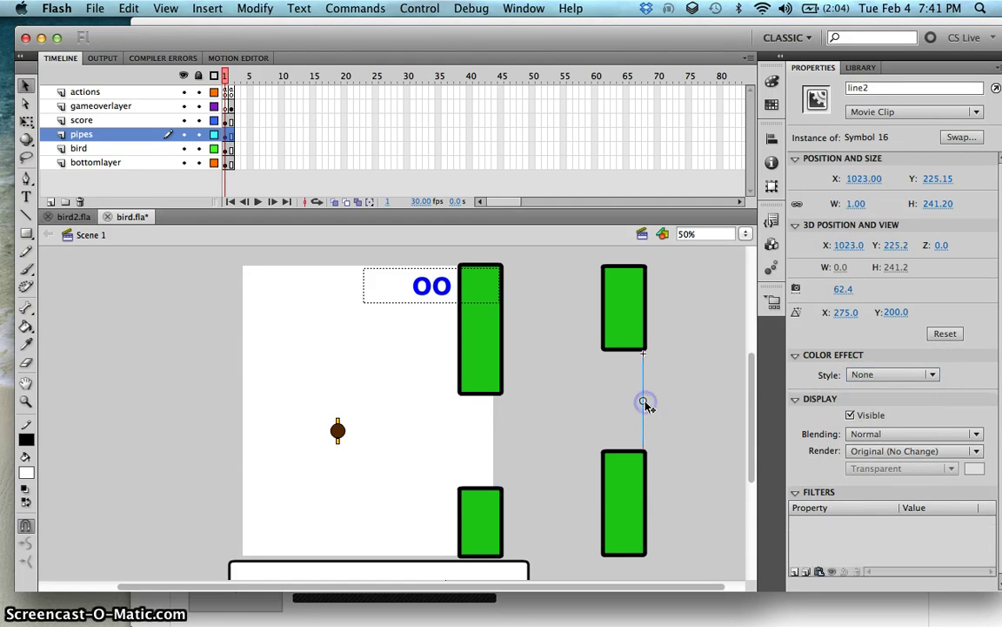
left_click(867, 376)
left_click(870, 435)
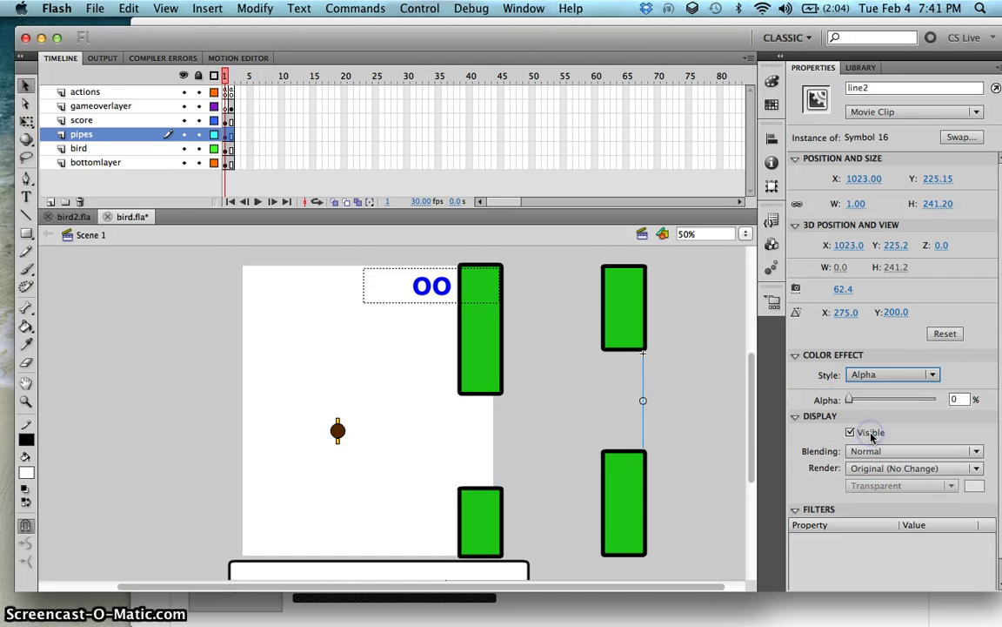
key("super+Return")
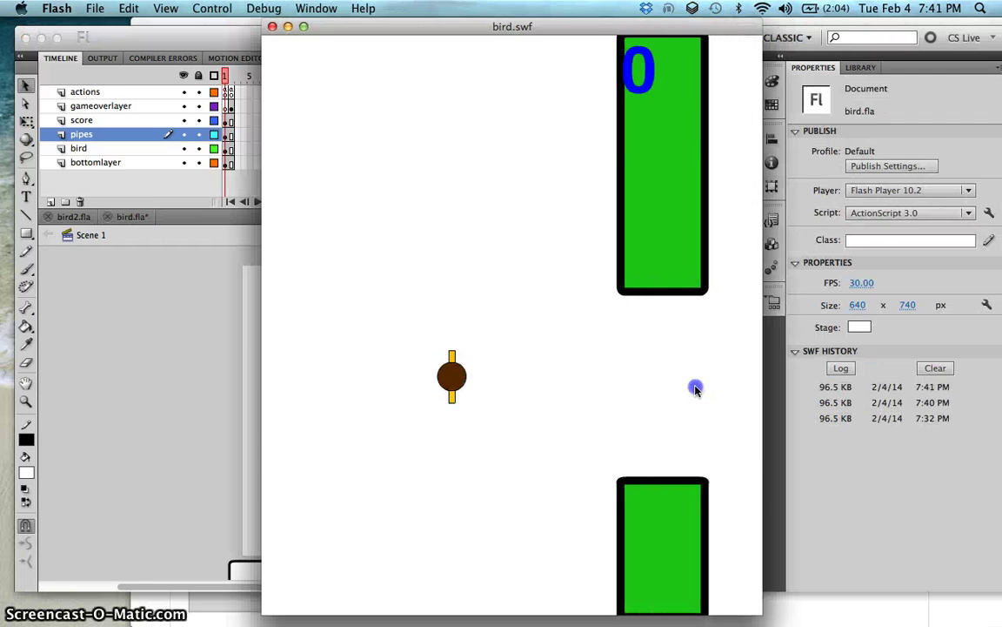
left_click(696, 388)
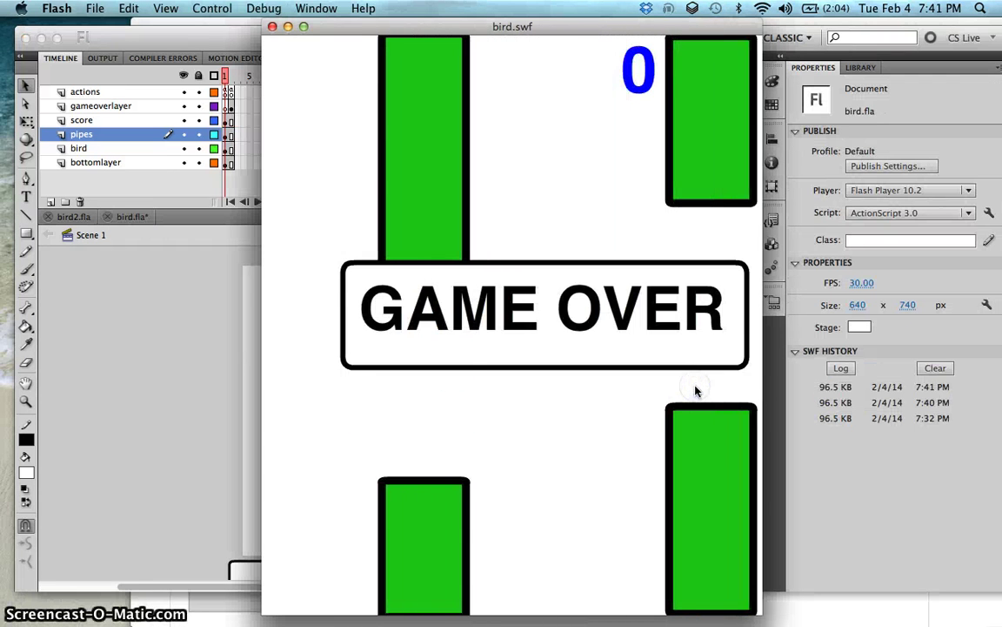
left_click(261, 36)
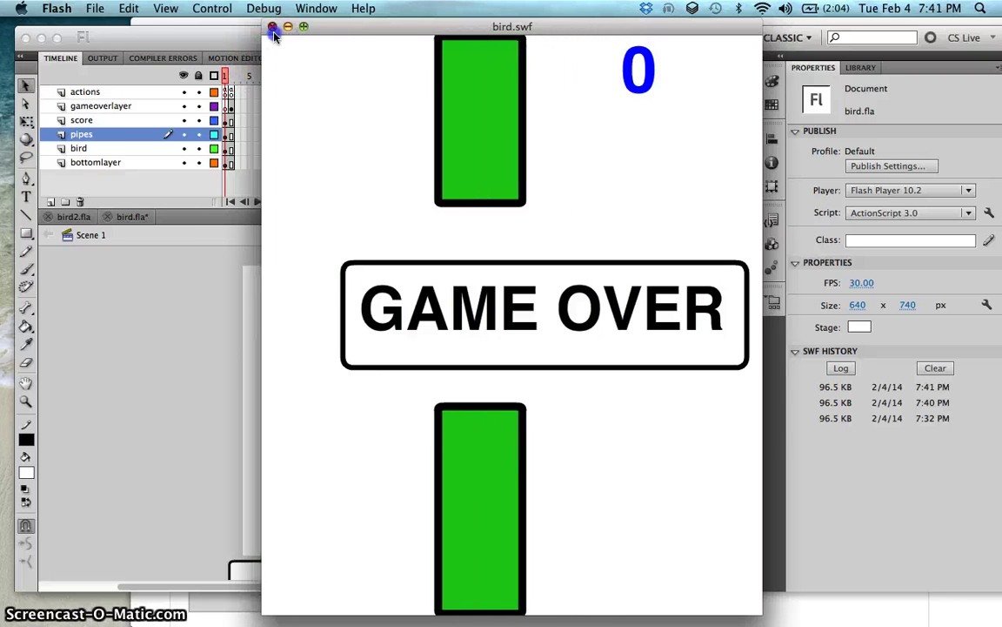
key("super+Return")
left_click(309, 101)
left_click(309, 101)
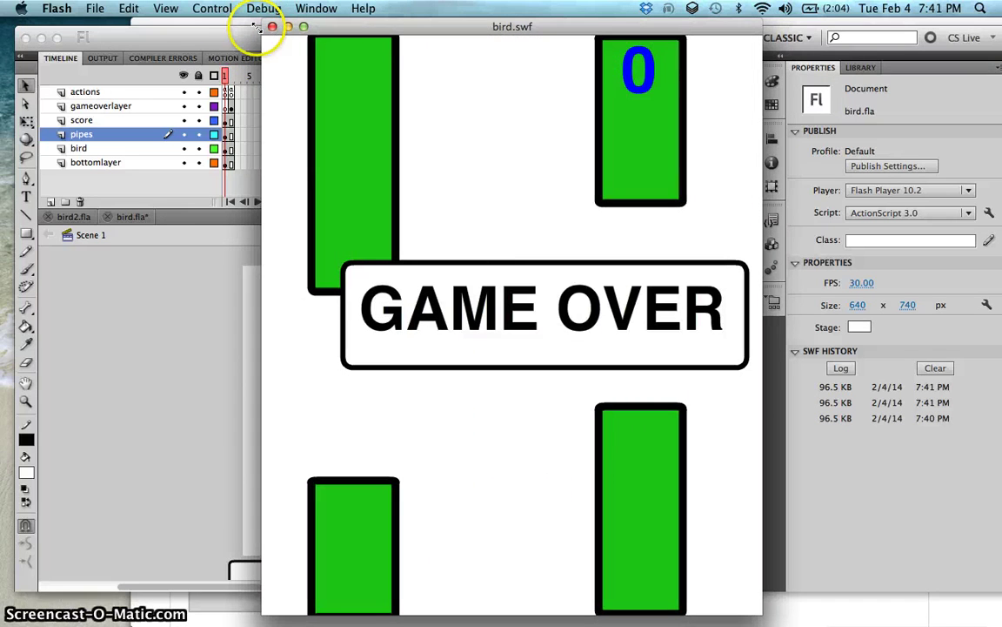
left_click(273, 27)
key("super+Return")
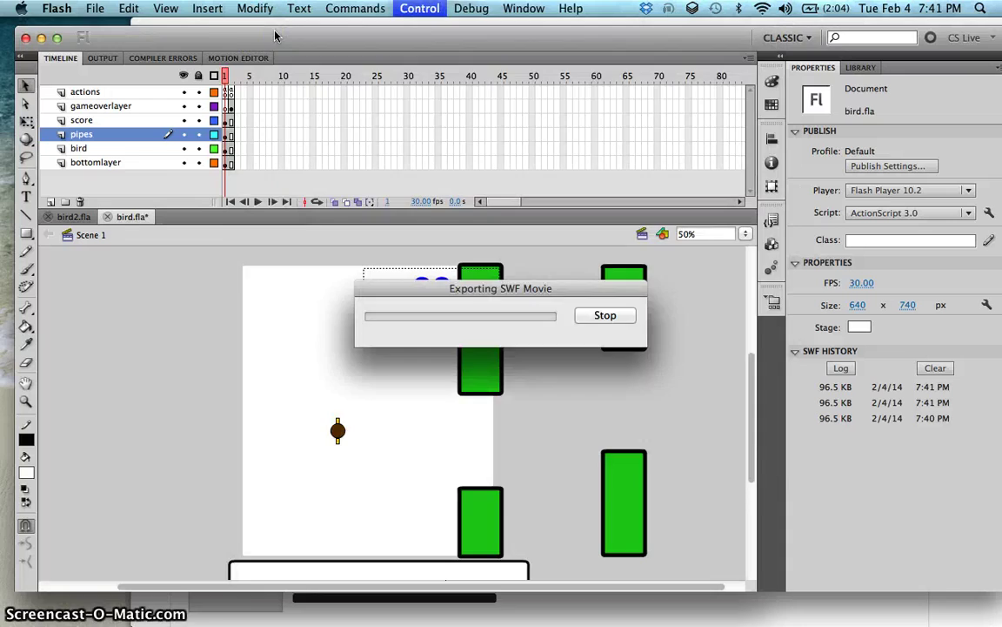
left_click(331, 172)
left_click(331, 171)
left_click(331, 171)
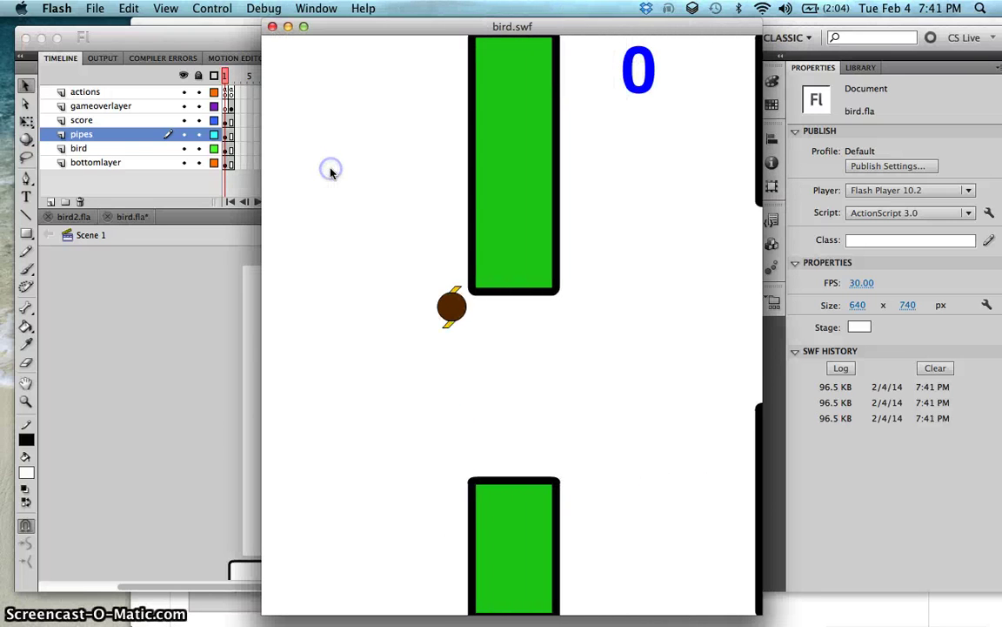
left_click(272, 27)
left_click(225, 92)
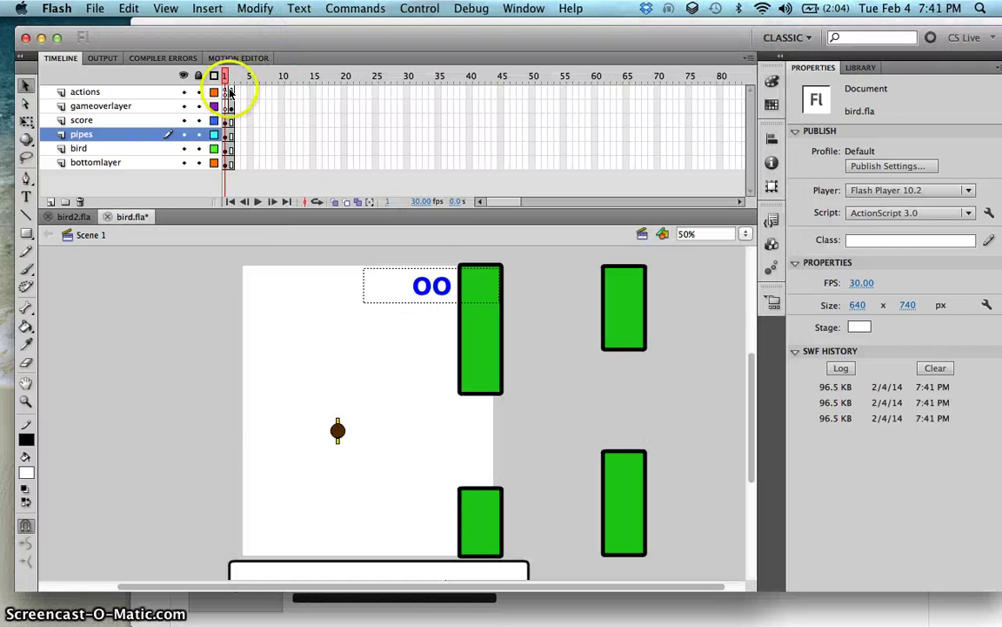
Step: Open the Actions for frame 1 of the actions layer and select collision code lines 146–207
right_click(224, 95)
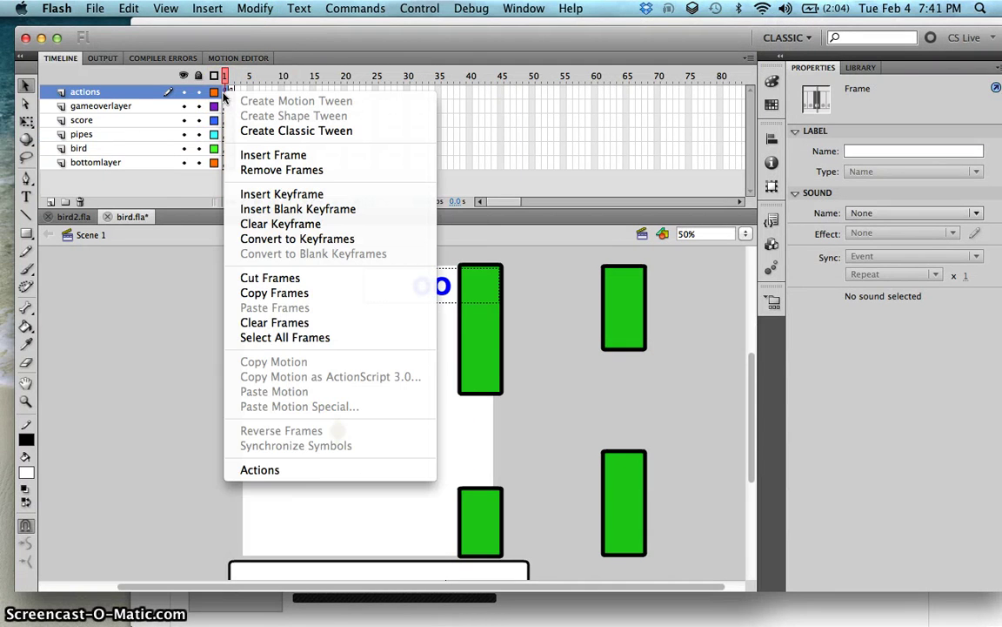
left_click(304, 471)
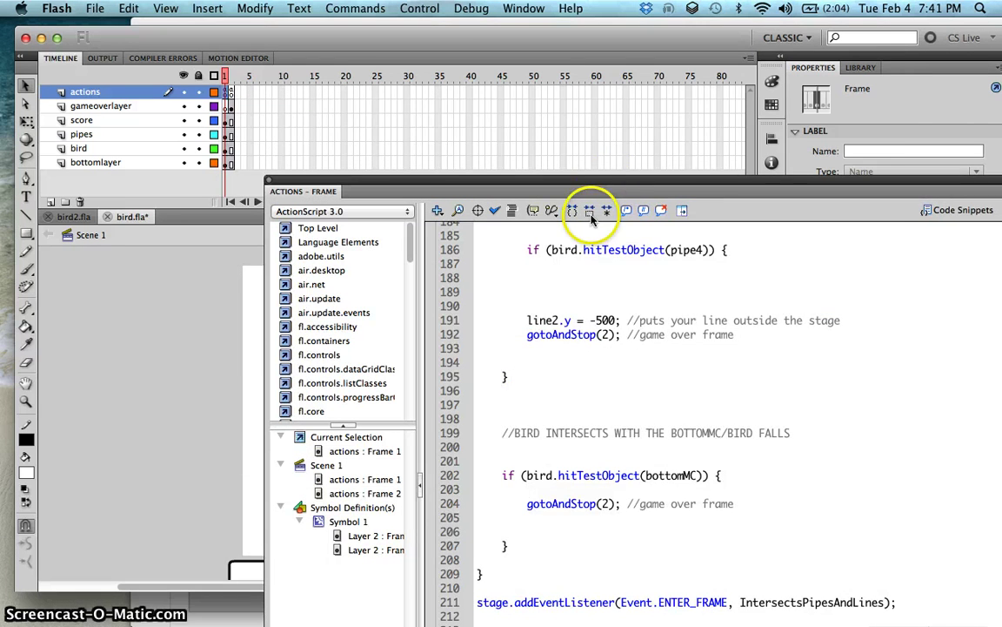
left_click_drag(608, 189, 458, 31)
scroll(440, 196, "up", 10)
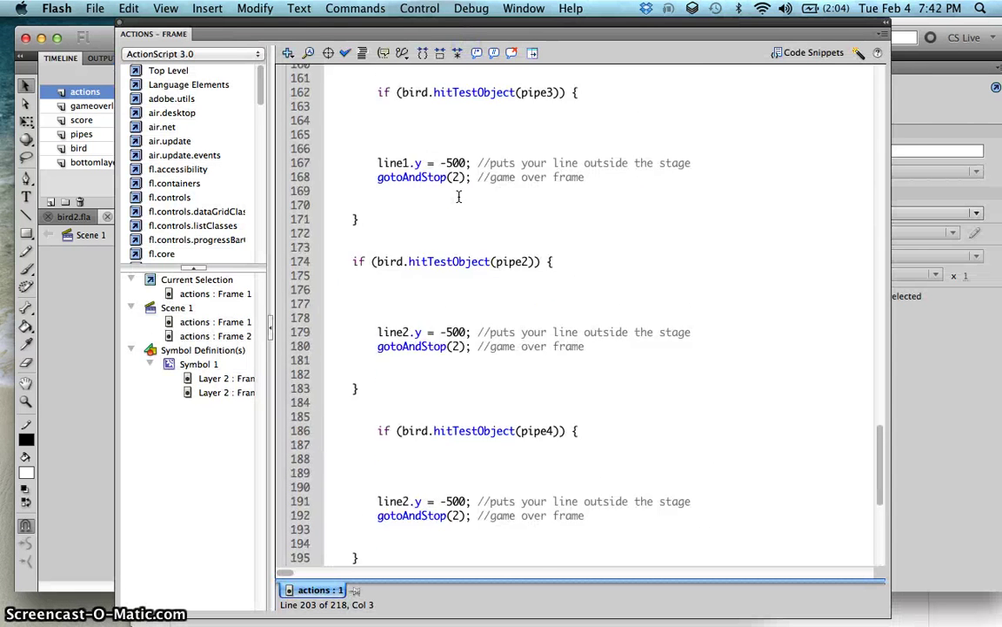
scroll(458, 197, "up", 6)
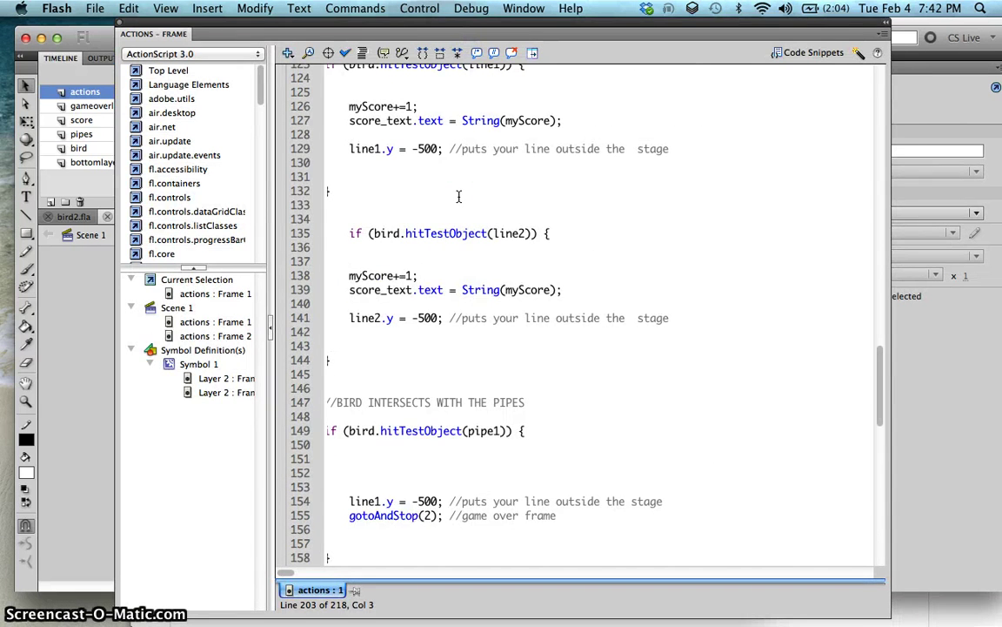
scroll(459, 196, "down", 3)
scroll(458, 197, "down", 2)
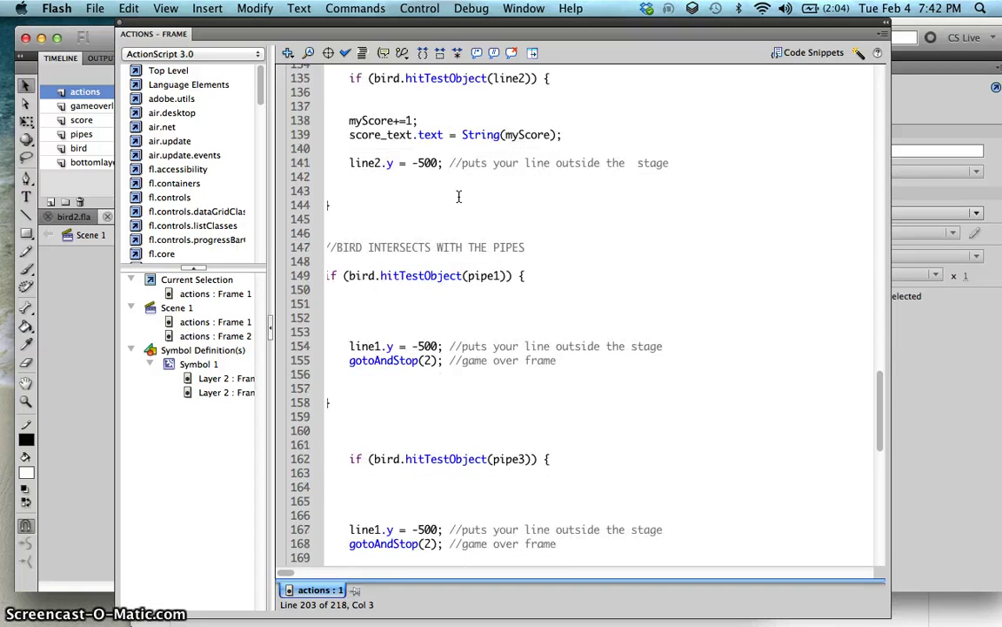
left_click_drag(348, 213, 352, 247)
left_click_drag(400, 300, 460, 432)
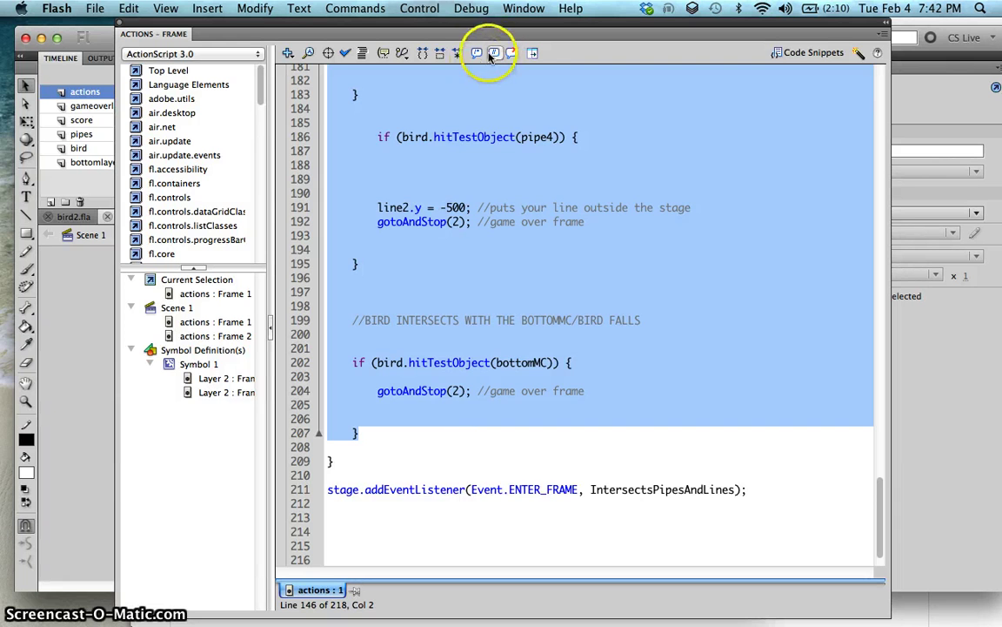
Step: Block-comment the selected collision code and test-play the game with collisions disabled
left_click(484, 54)
key("super+Return")
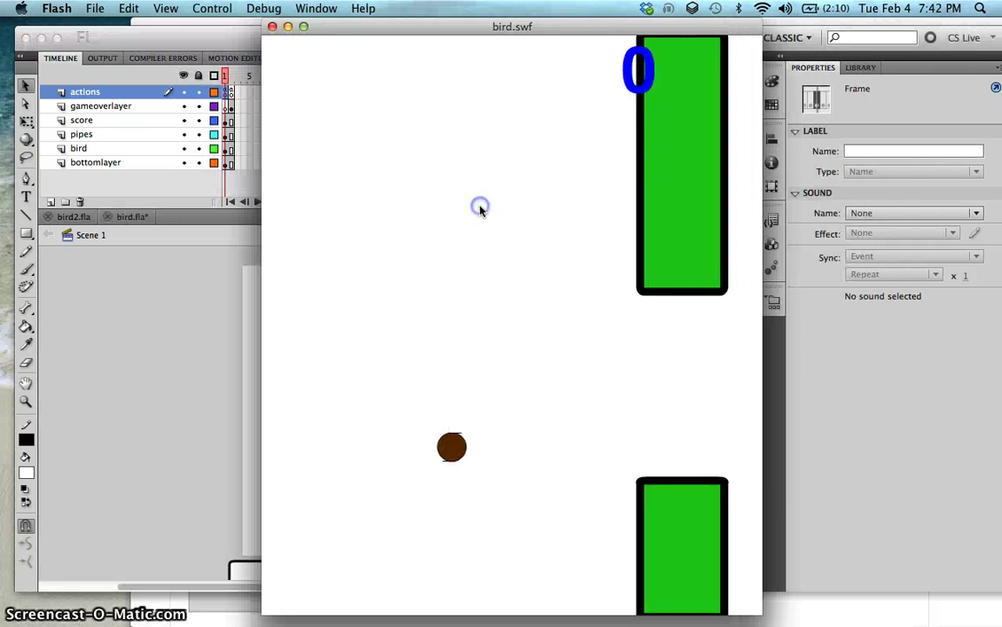
left_click(479, 209)
left_click(479, 209)
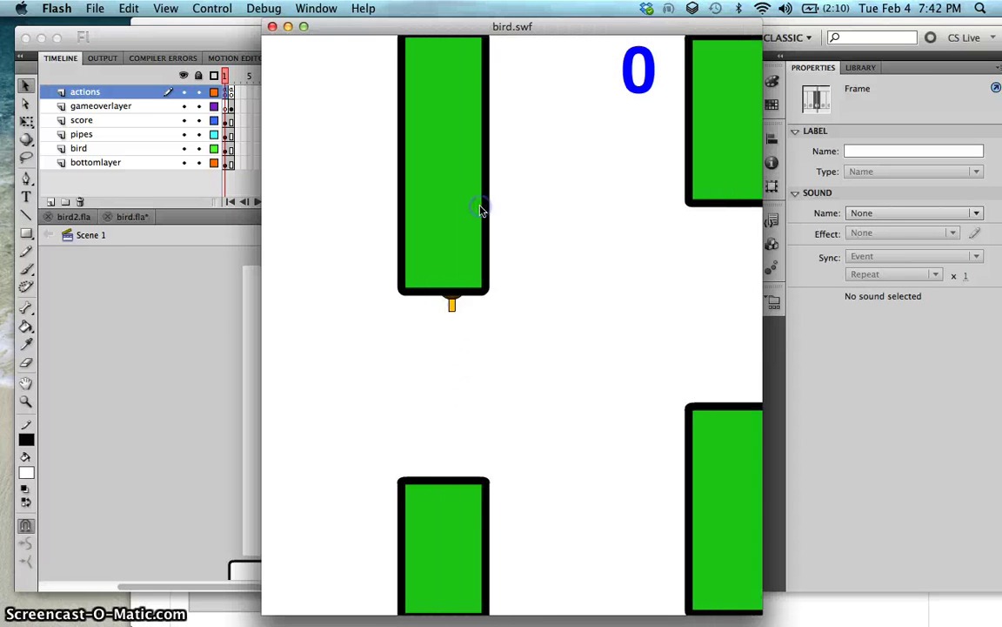
left_click(480, 208)
left_click(479, 209)
left_click(480, 209)
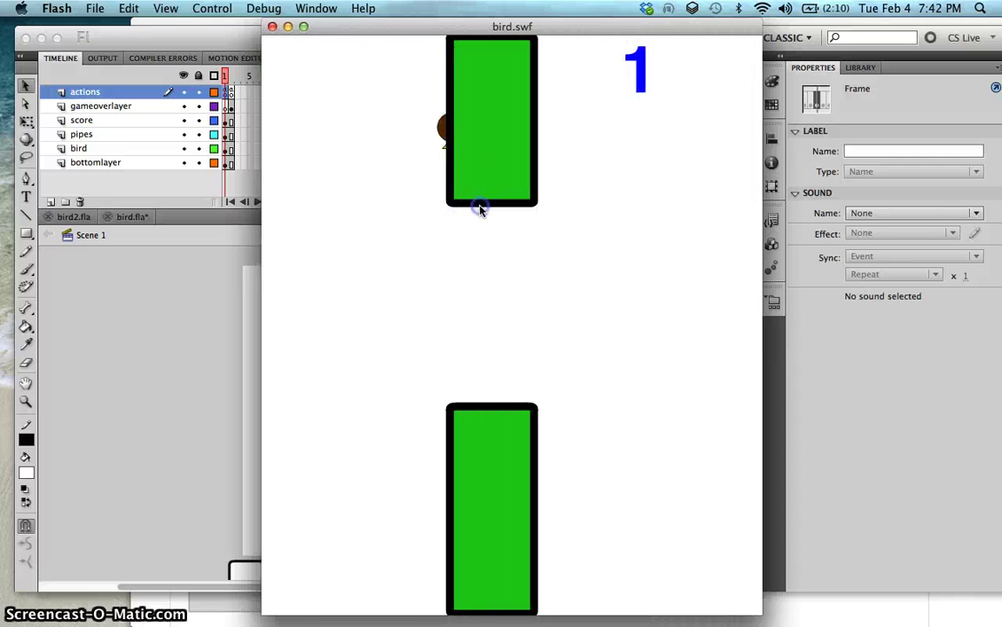
left_click(480, 209)
left_click(480, 208)
left_click(479, 209)
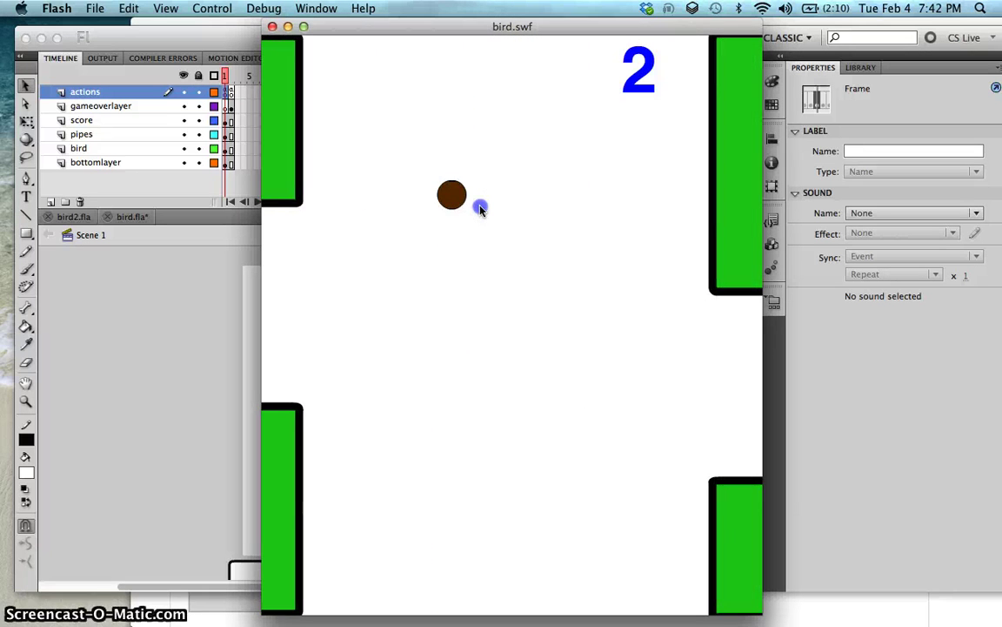
left_click(479, 209)
left_click(479, 209)
left_click(480, 209)
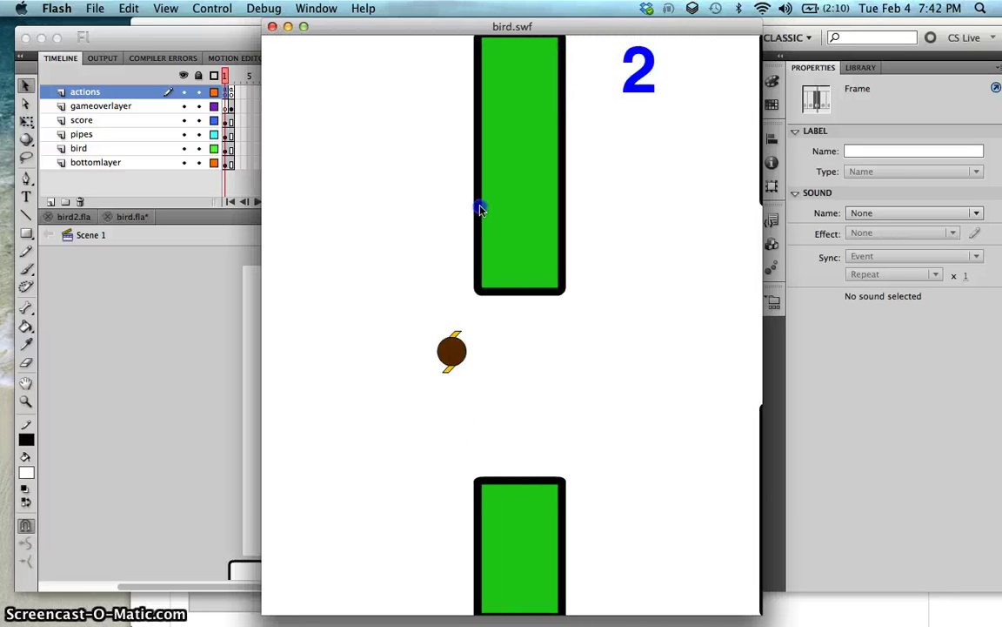
left_click(479, 209)
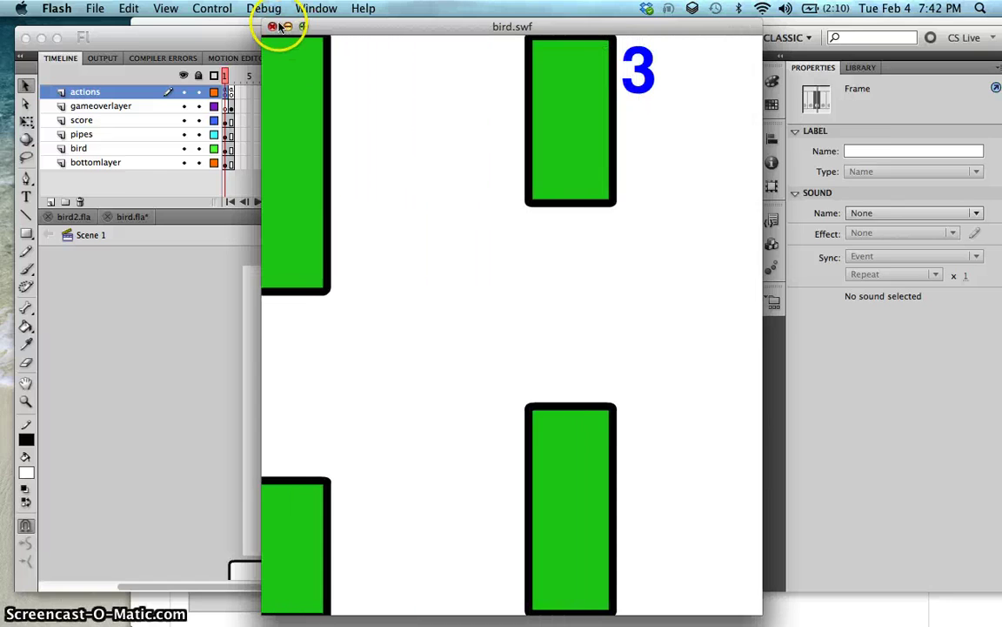
left_click(272, 27)
Step: Remove the block comment to restore the collision checks and test the game twice more
key("F9")
scroll(497, 331, "down", 5)
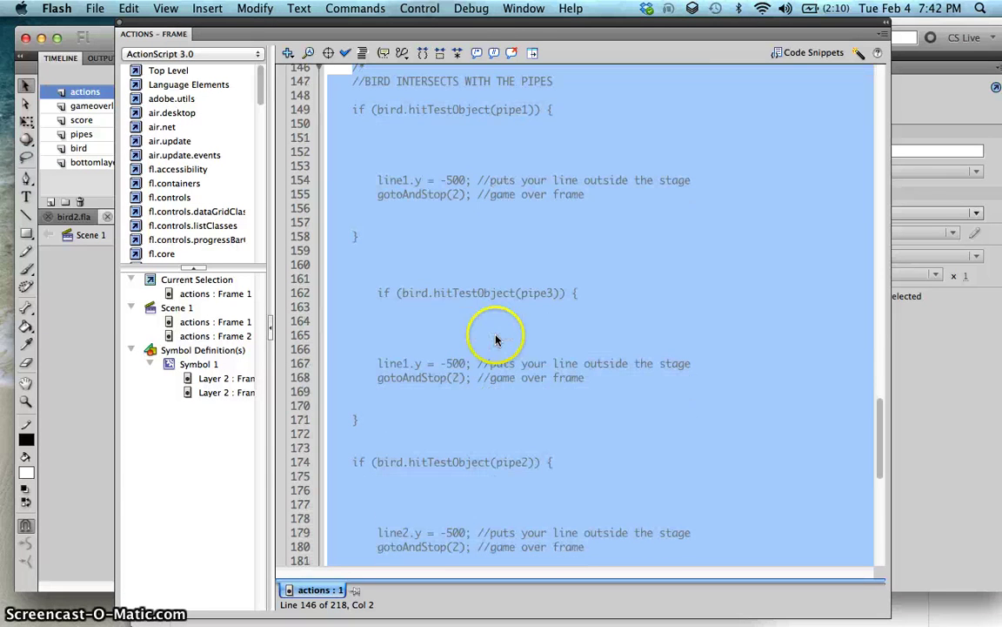
scroll(444, 187, "down", 9)
left_click(492, 208)
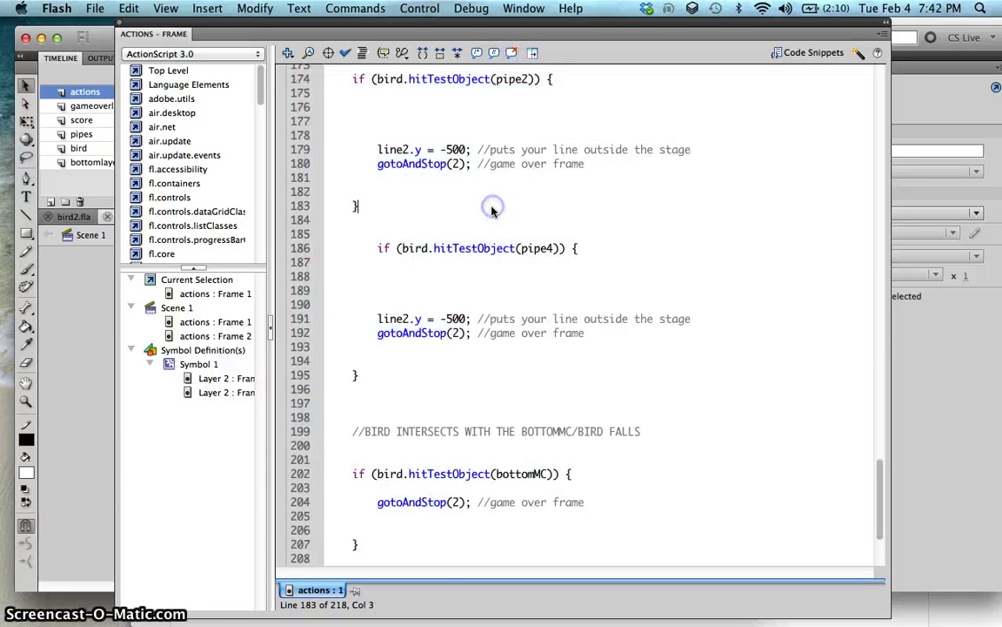
key("super+Return")
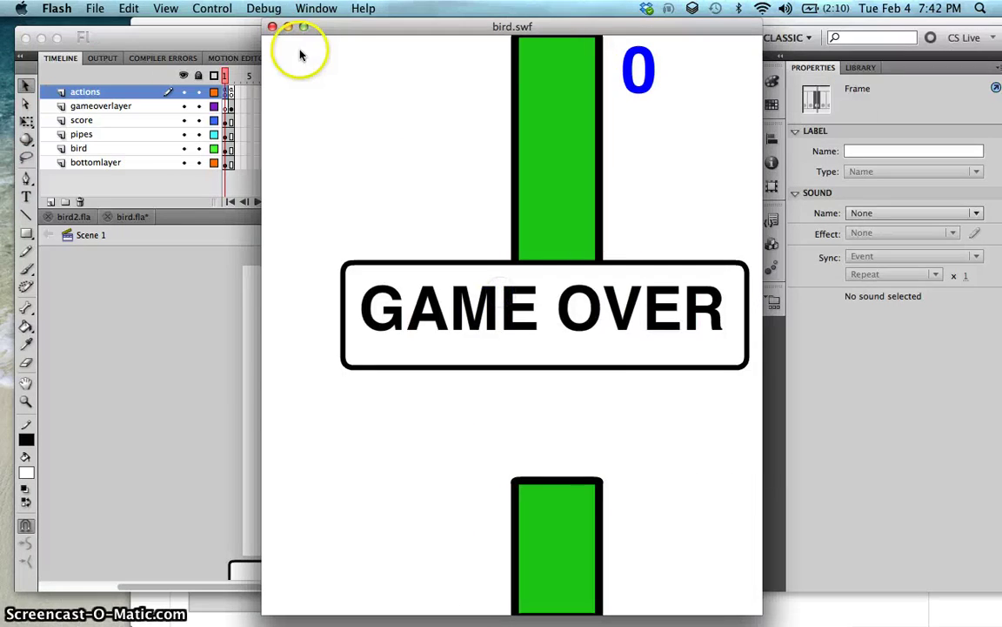
left_click(272, 28)
key("super+Return")
left_click(313, 122)
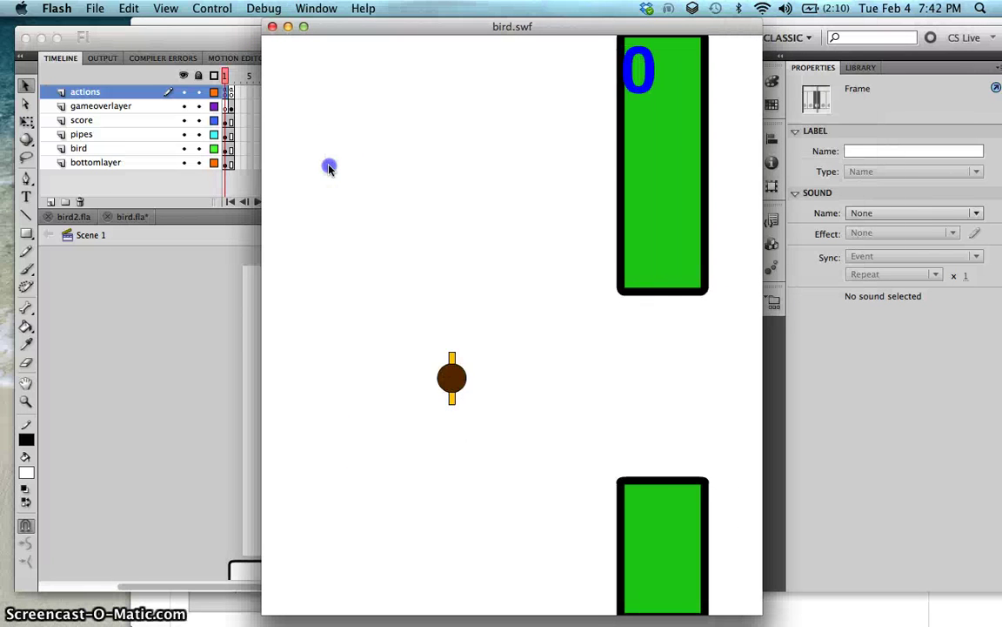
left_click(329, 167)
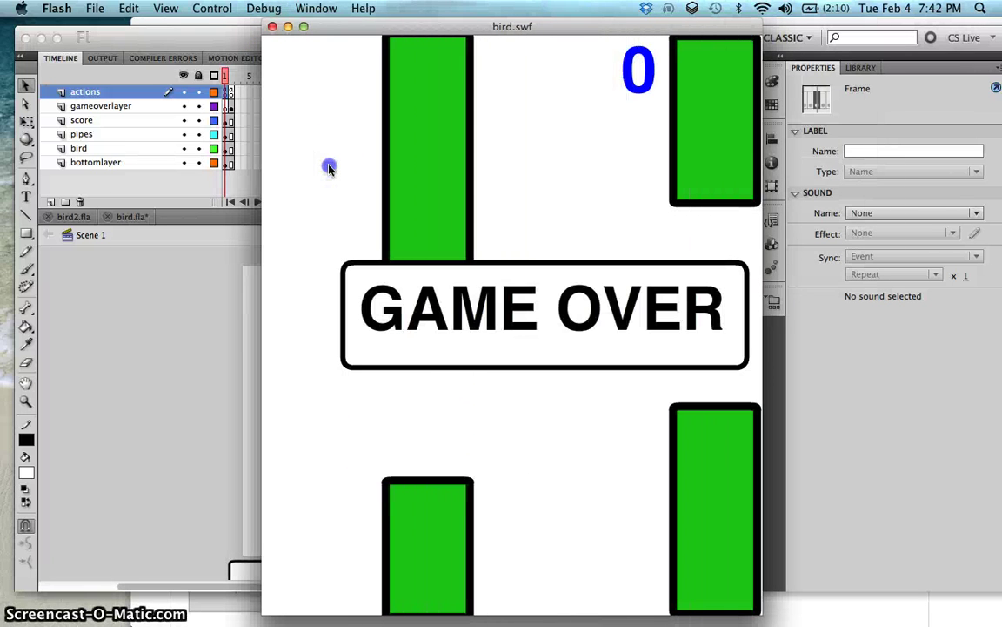
left_click(272, 27)
Step: Save bird.fla and close the floating Actions panel
key("super+s")
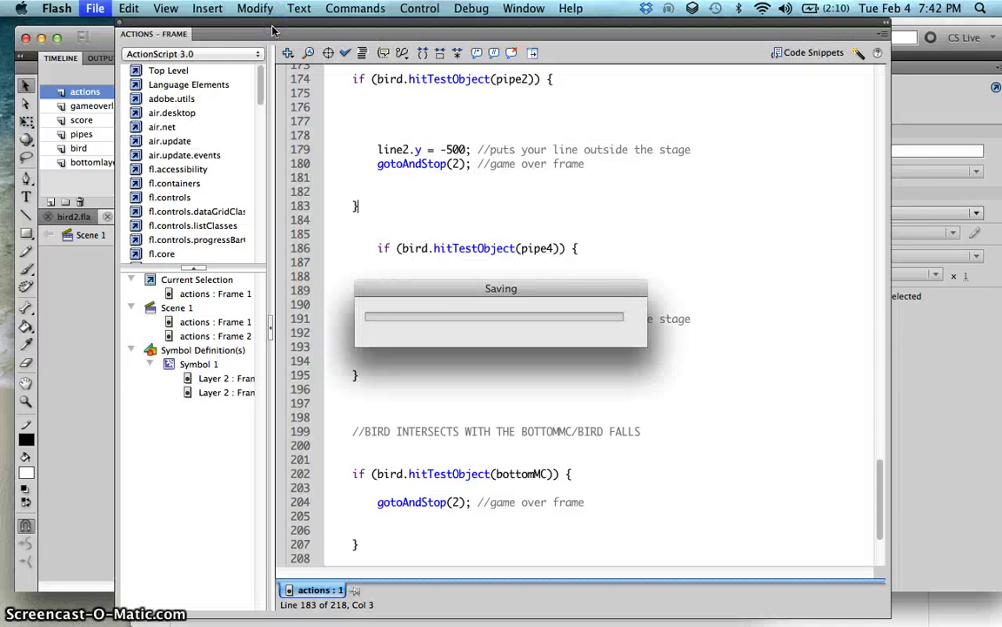
left_click(26, 326)
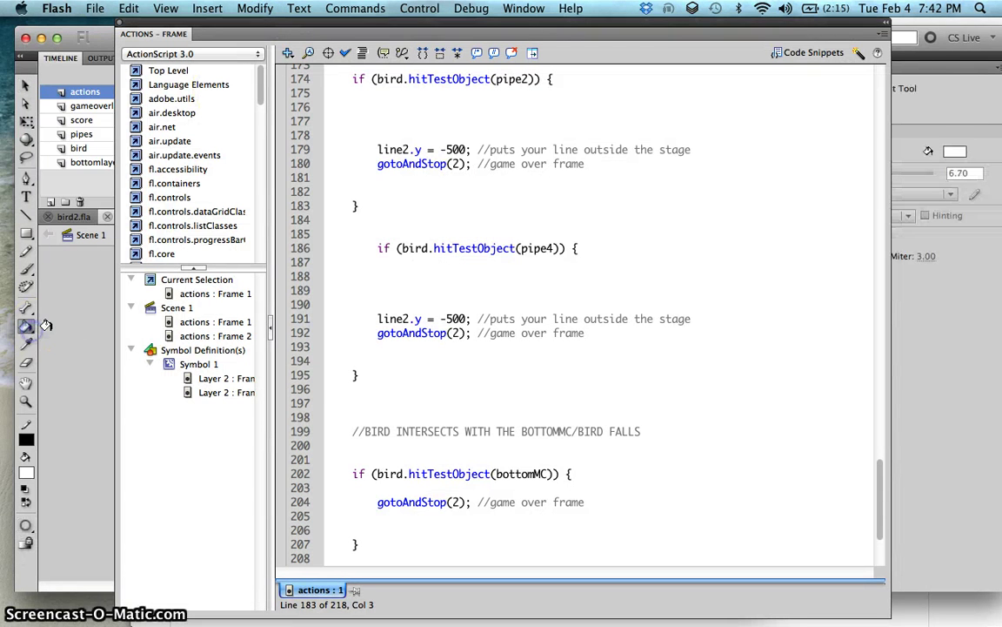
left_click(26, 88)
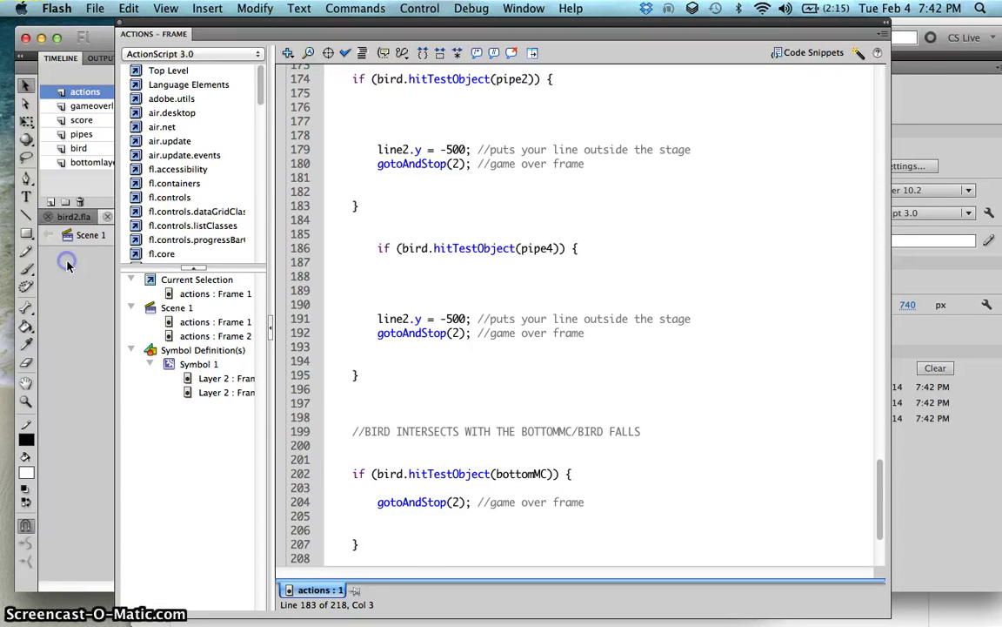
left_click(120, 33)
Step: In Publish Settings, set the target player to AIR for Android
left_click(98, 8)
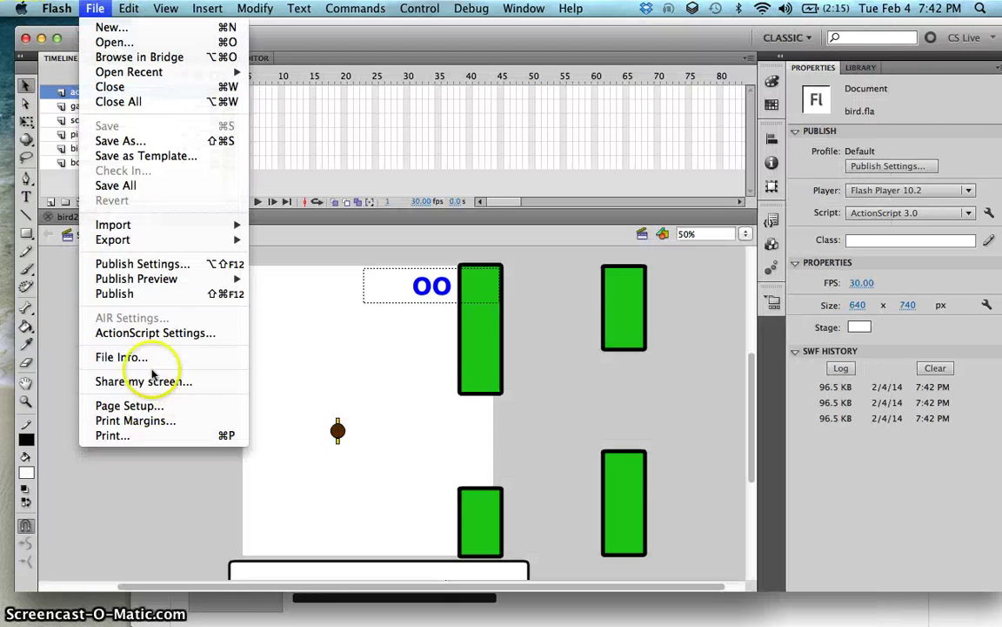
left_click(174, 265)
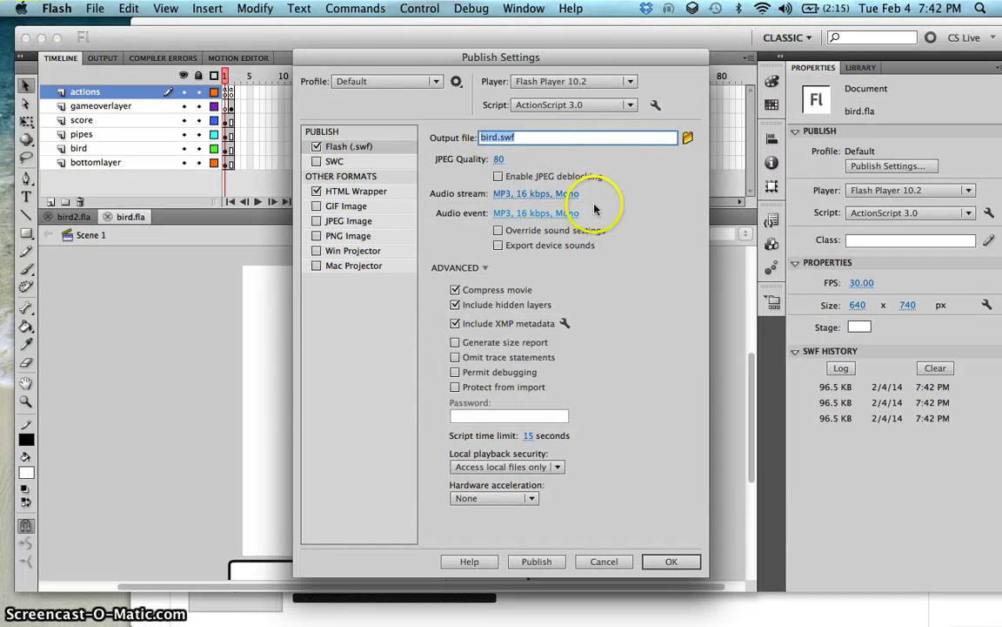
left_click(630, 81)
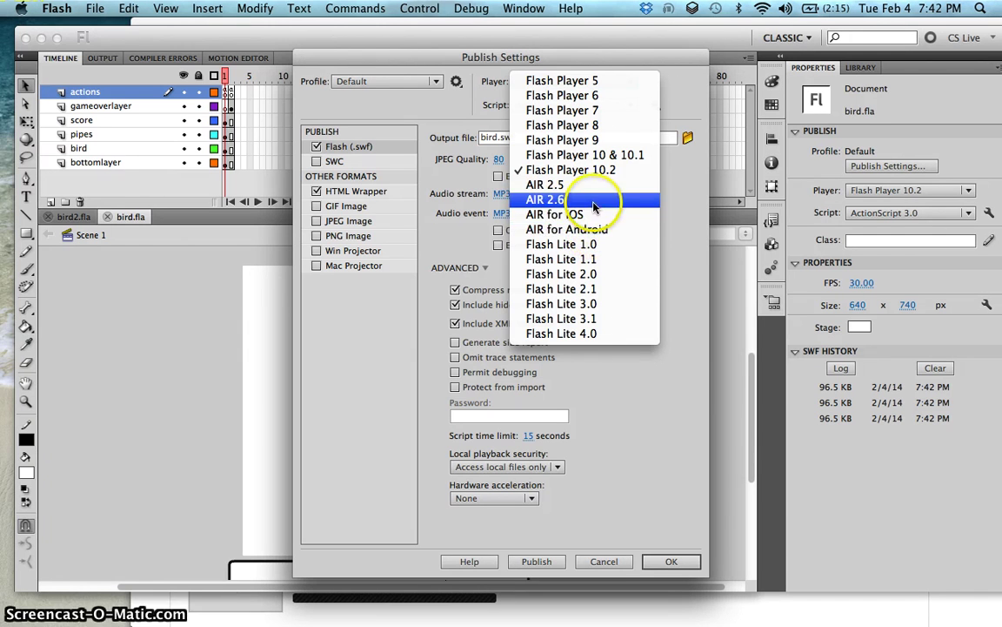
left_click(595, 231)
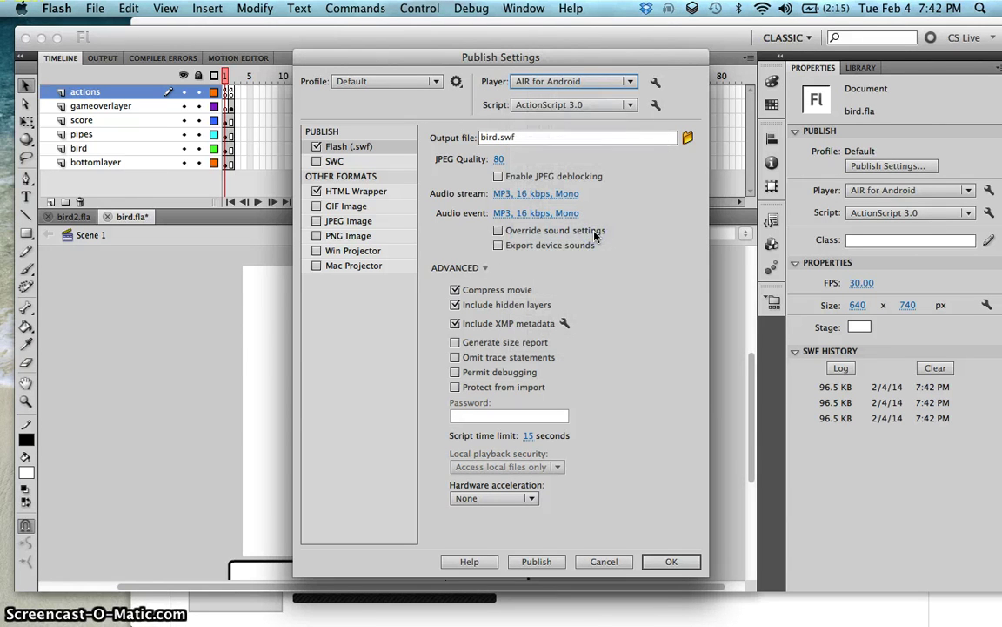
left_click(657, 81)
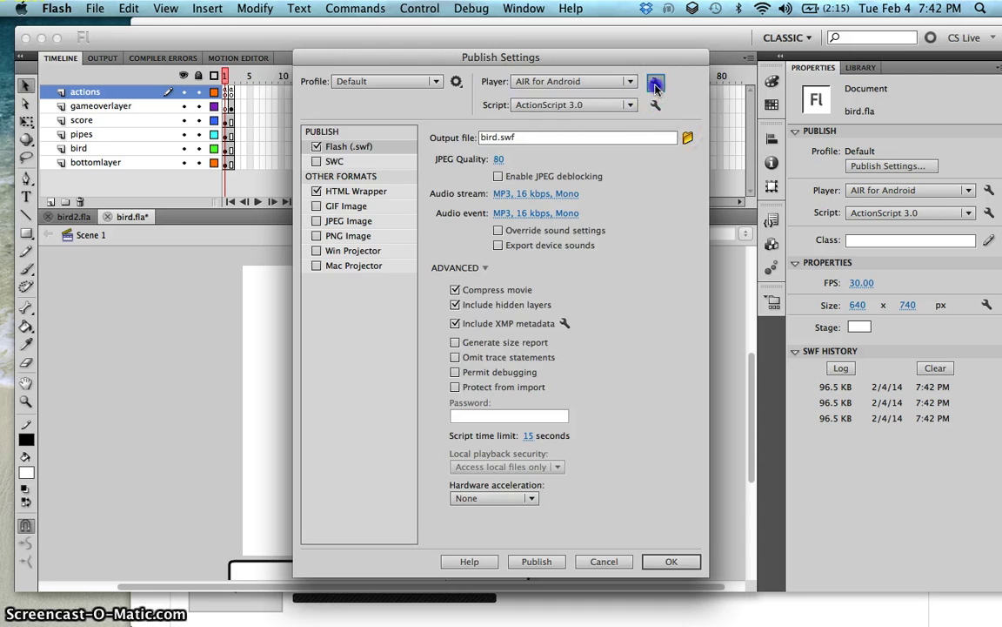
Step: Set the output package location to Desktop > flappy bird, adding '_androi' to the file name
left_click(483, 122)
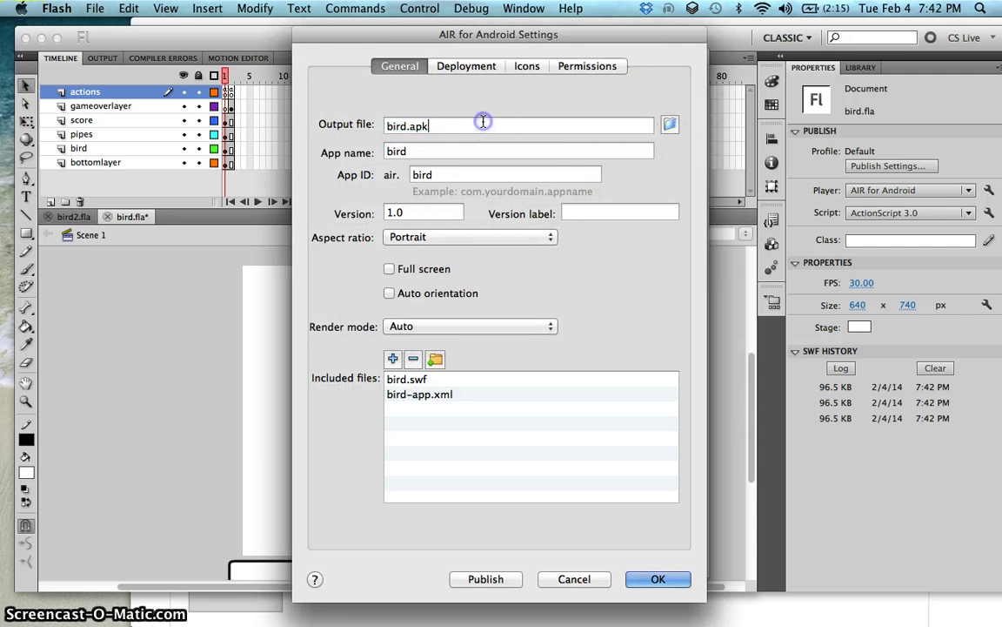
left_click(669, 124)
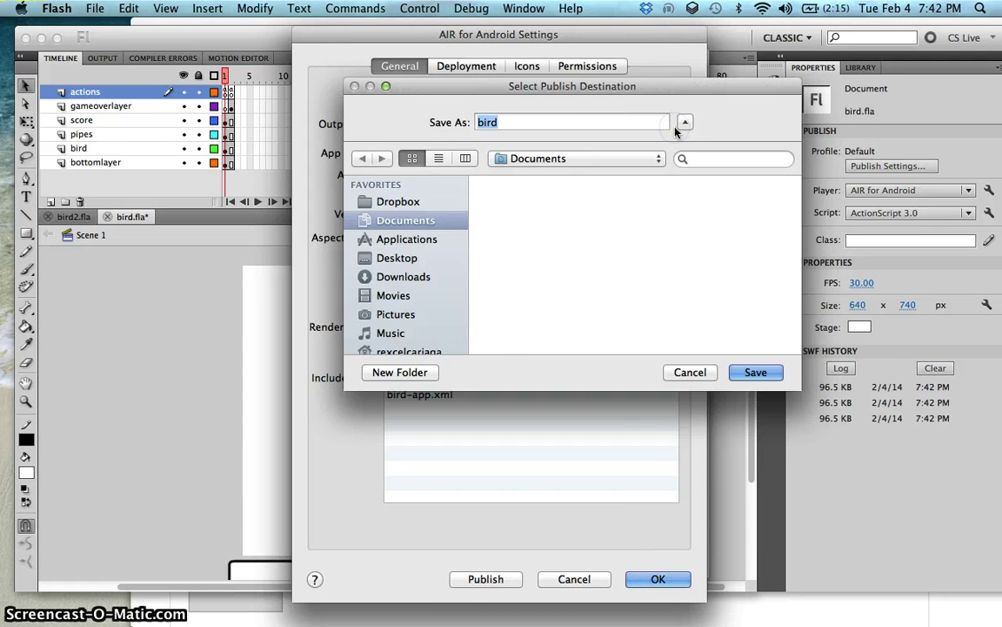
left_click(417, 260)
scroll(577, 233, "down", 5)
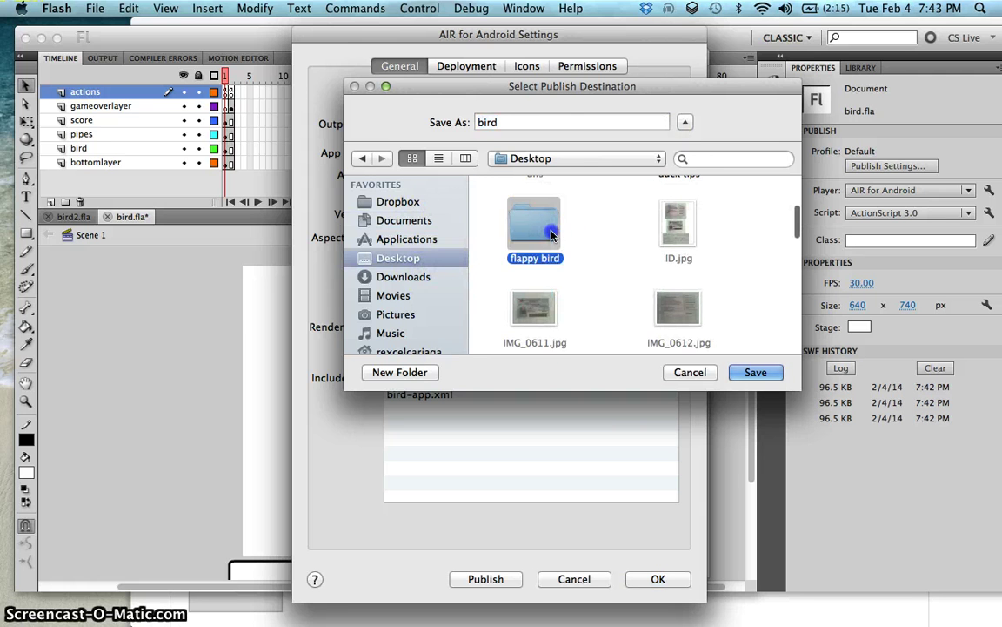
double_click(526, 257)
left_click(540, 122)
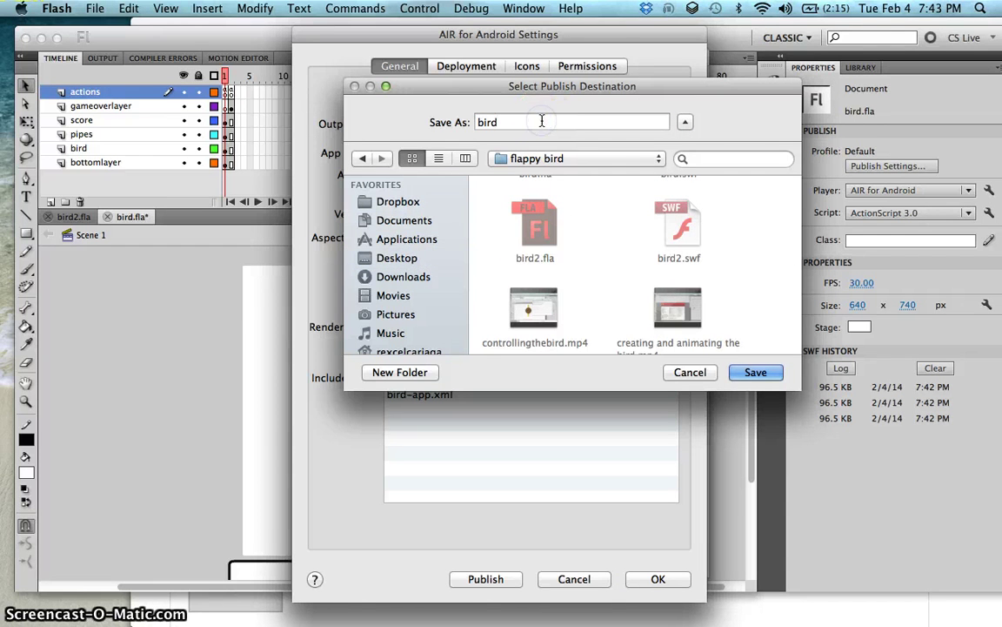
type("_androi")
key("Return")
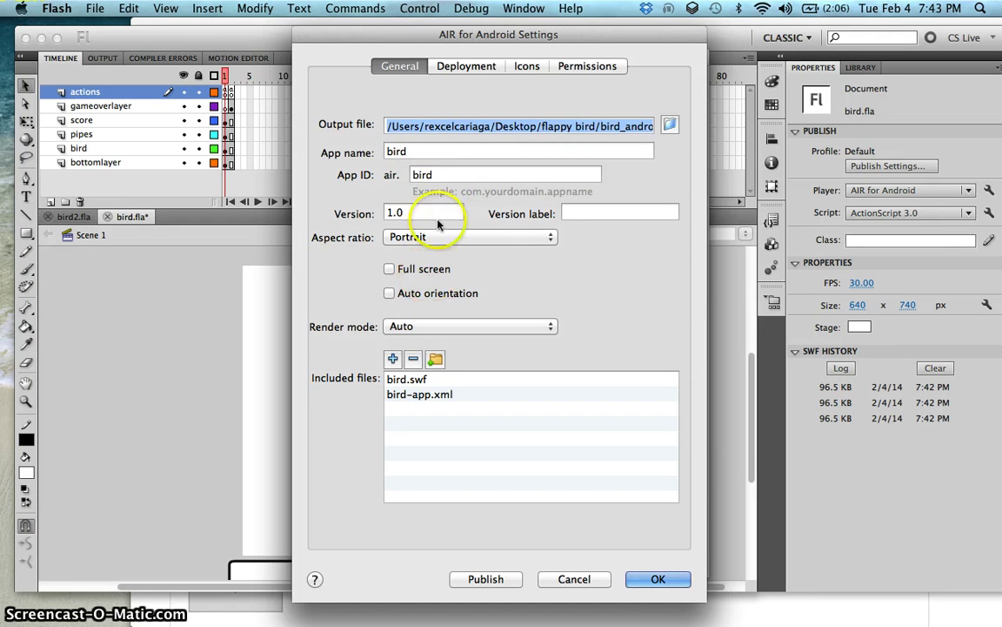
Step: Name the app FlappyBird, keeping App ID bird and version 1.0
left_click(452, 156)
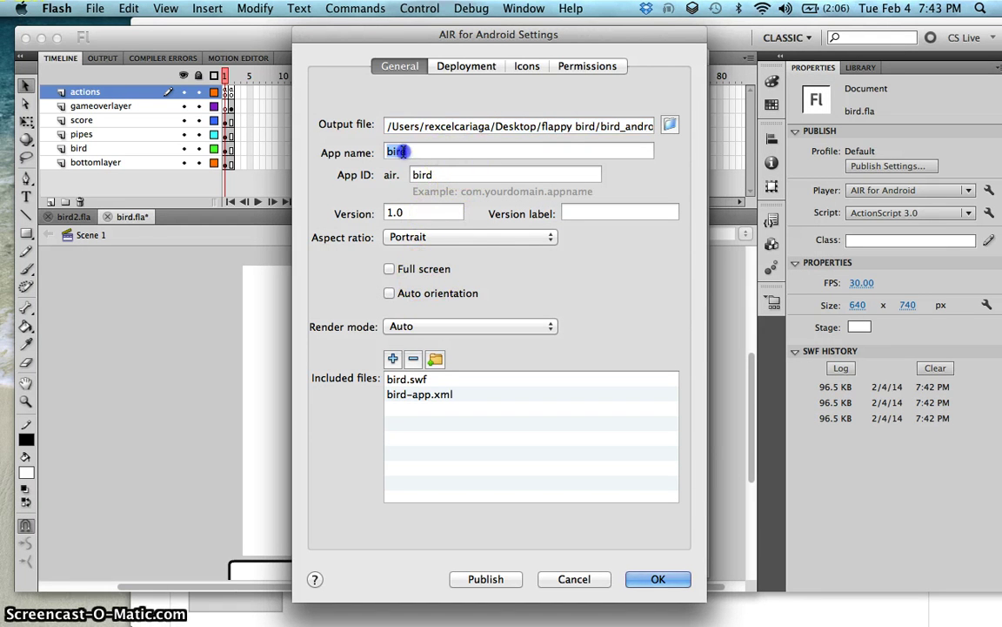
type("Flappy")
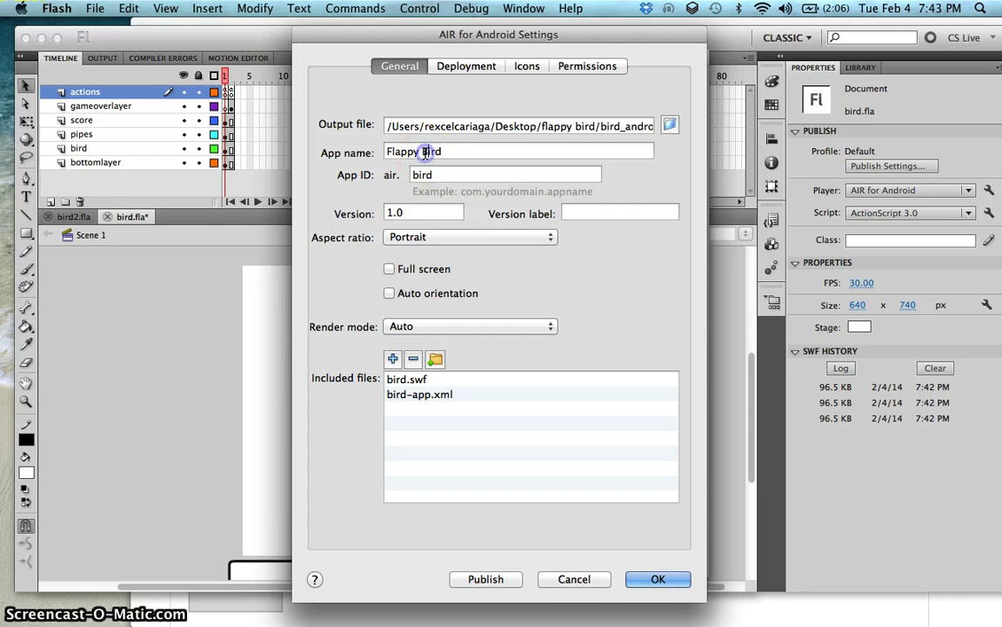
left_click(479, 172)
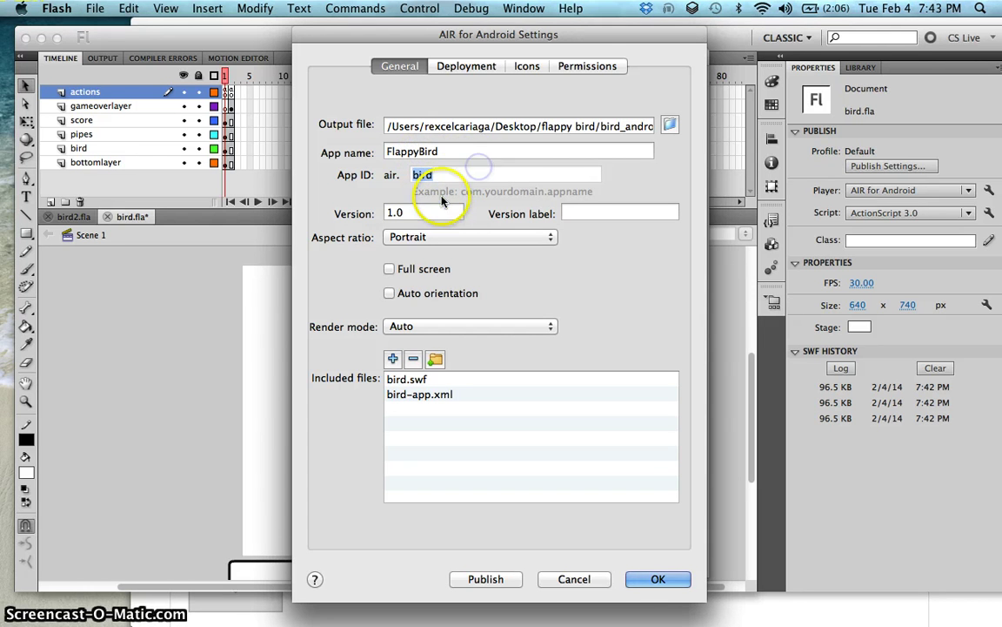
left_click(440, 209)
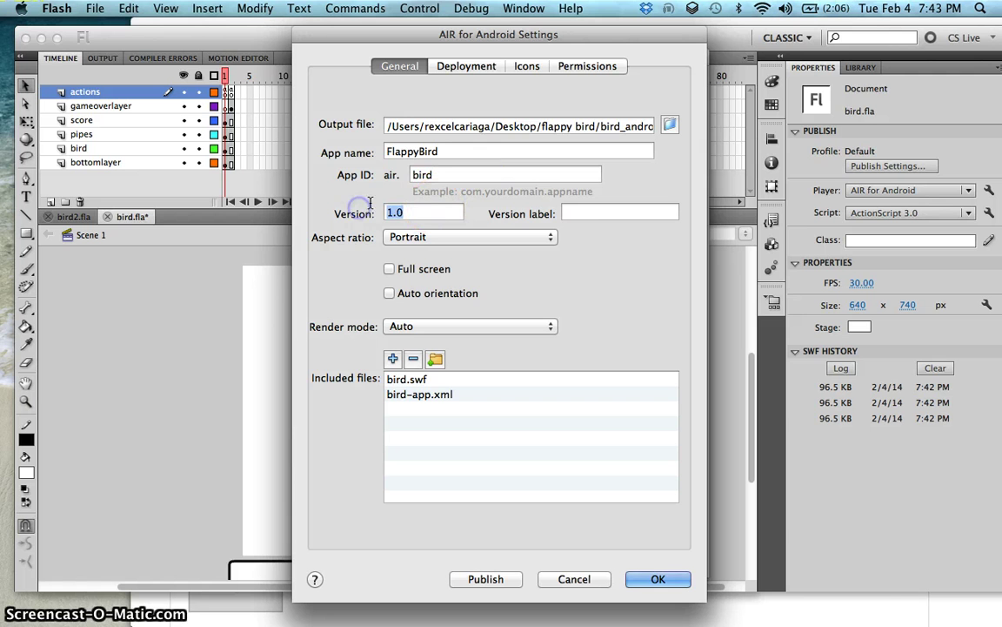
left_click(602, 210)
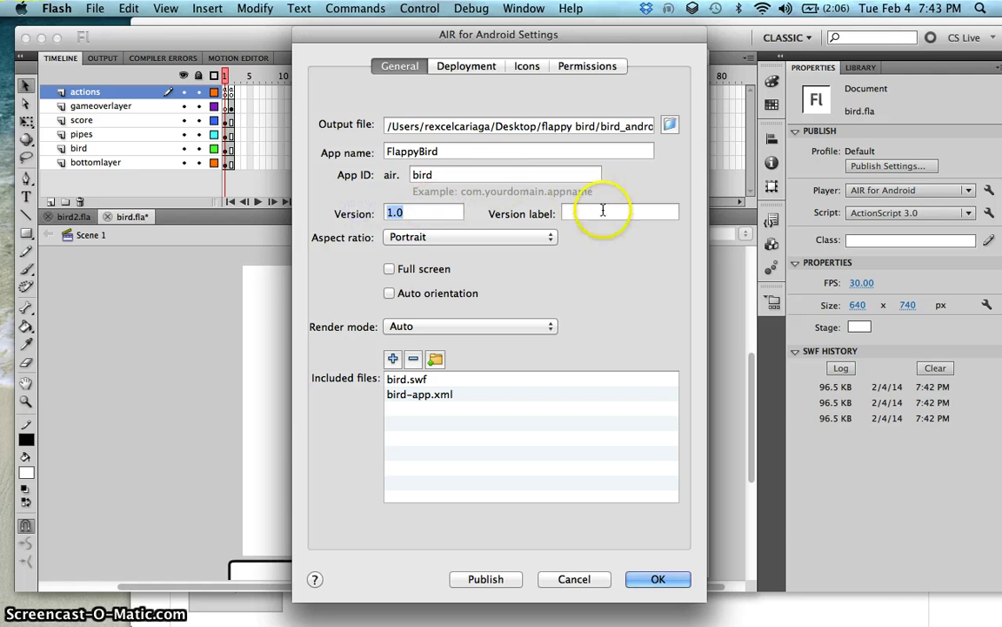
Step: On the Deployment tab, look for an existing certificate in the flappy bird folder, then cancel browsing
left_click(466, 70)
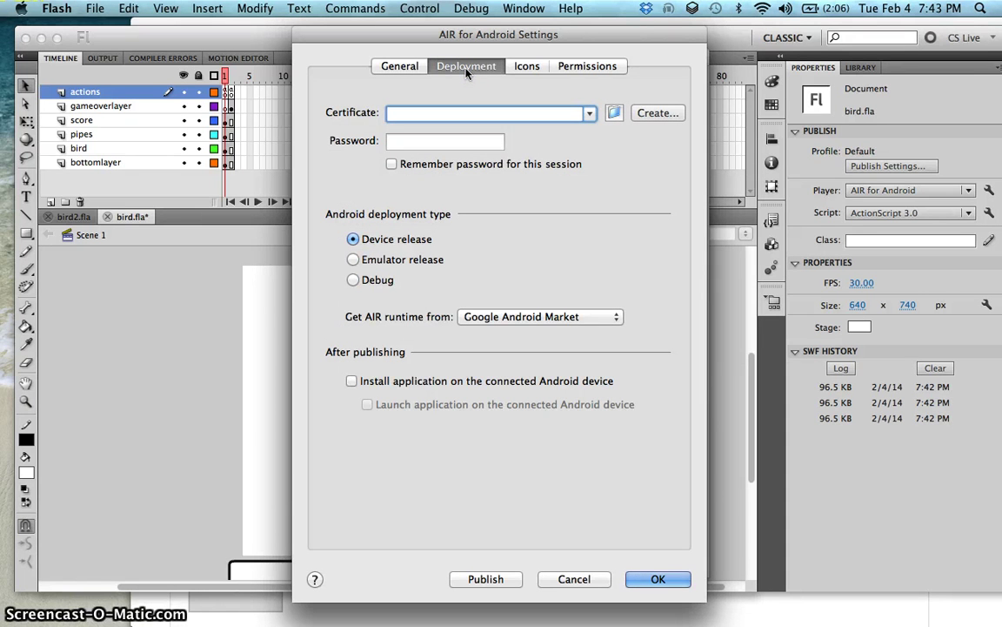
left_click(613, 114)
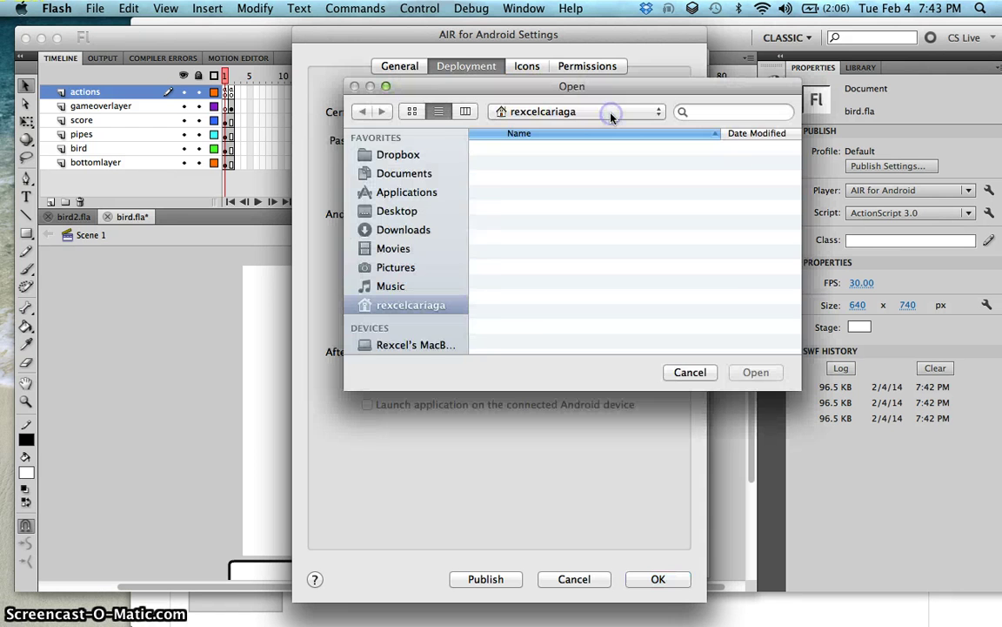
left_click(678, 371)
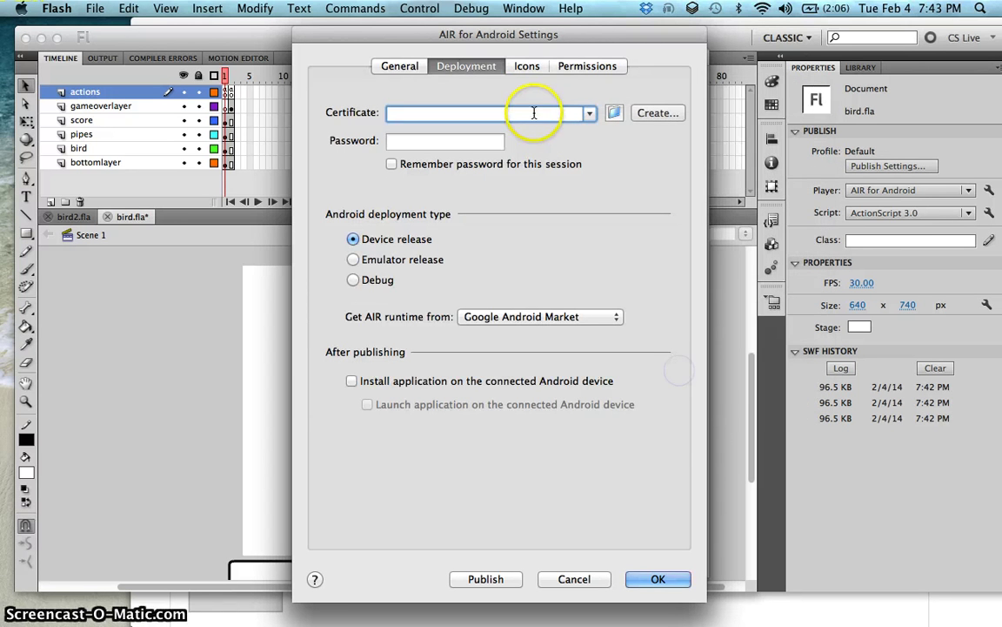
left_click(614, 113)
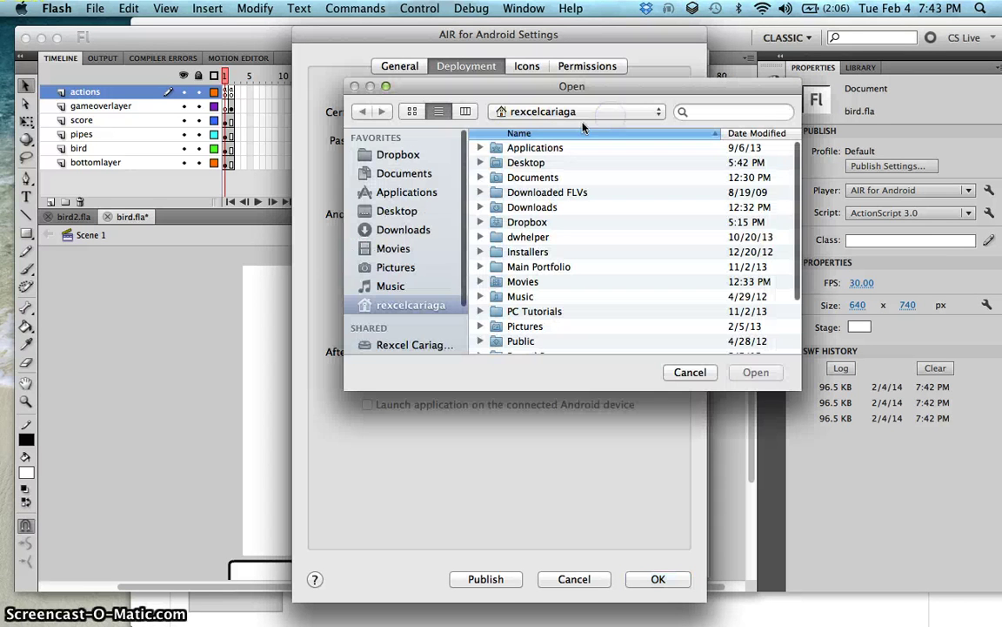
double_click(522, 162)
scroll(514, 174, "down", 1)
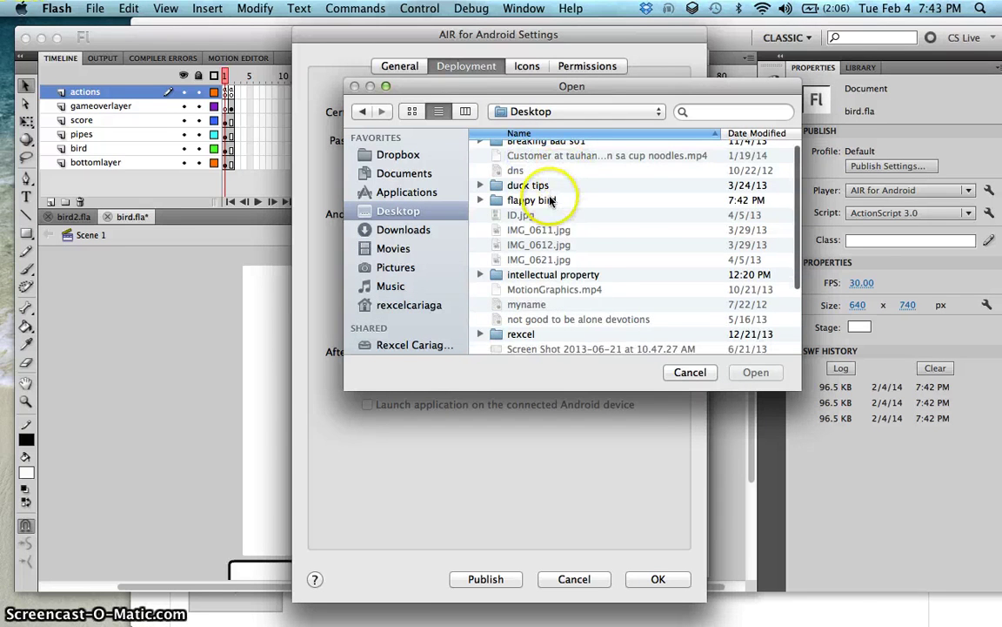
double_click(536, 198)
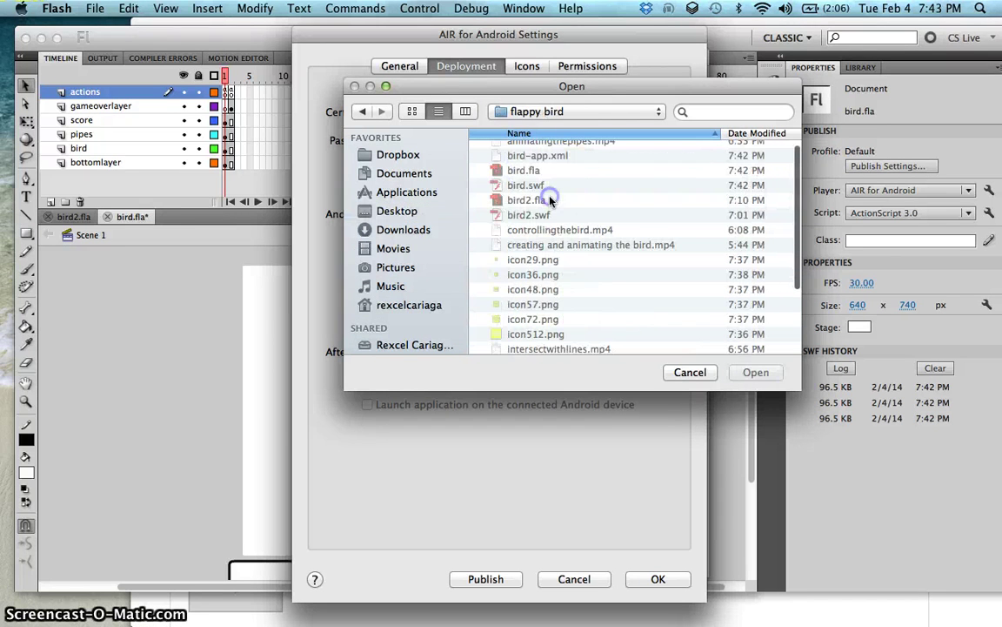
left_click(689, 372)
left_click(614, 113)
left_click(684, 372)
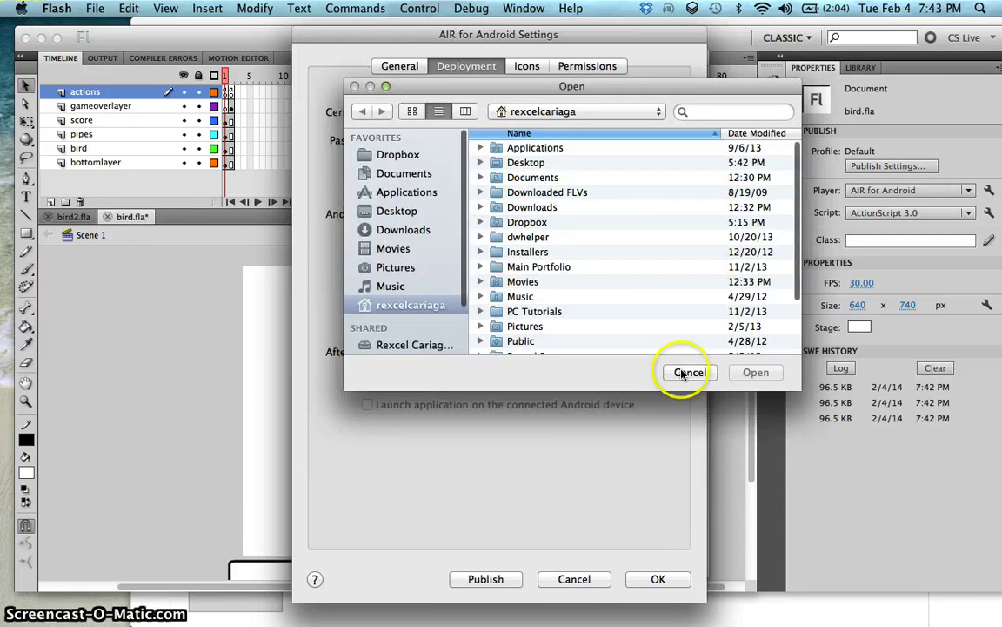
left_click(463, 87)
Step: Start a new certificate and fill in the publisher name, organization unit and organization name
left_click(653, 112)
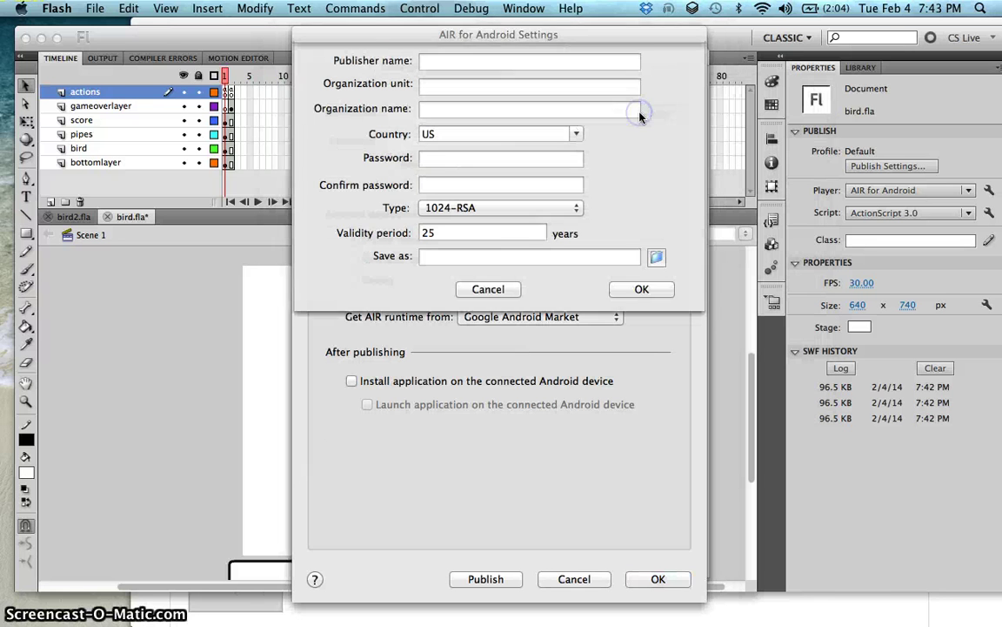
left_click(486, 62)
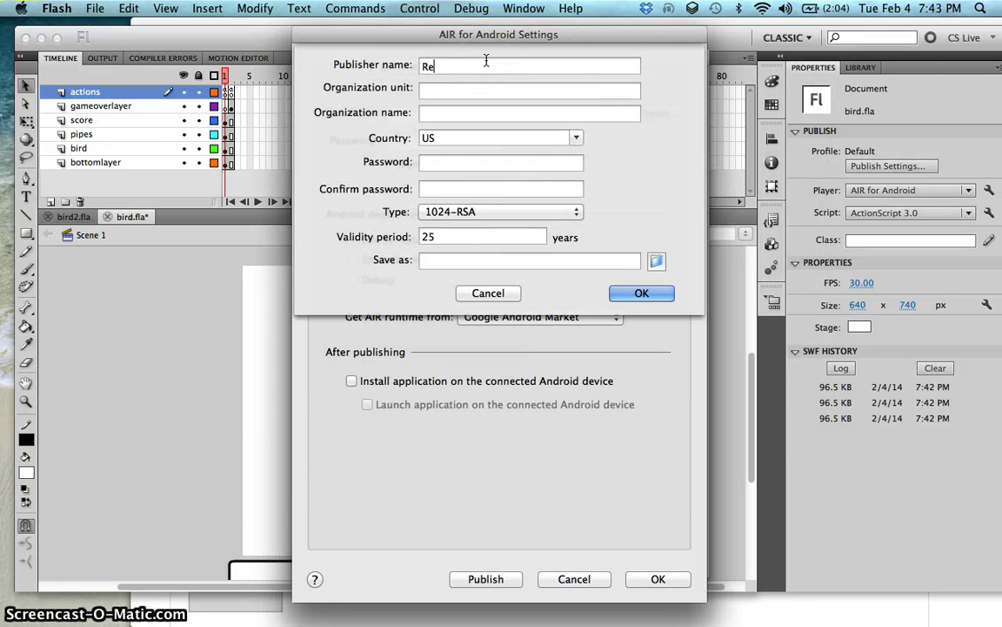
type("Rexcel Cariaga")
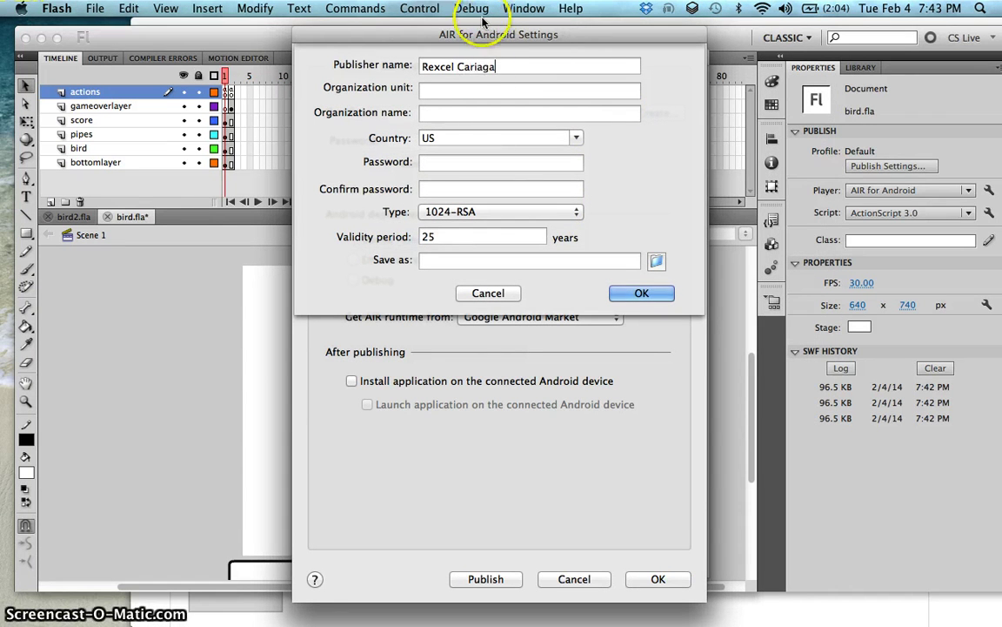
left_click(479, 83)
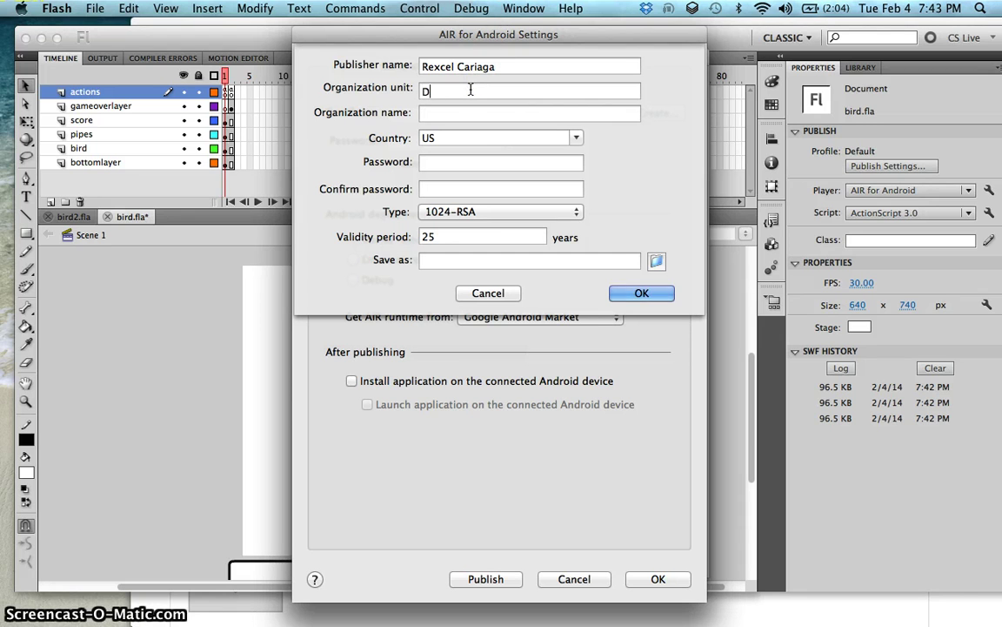
type("De La Salle - Ceo")
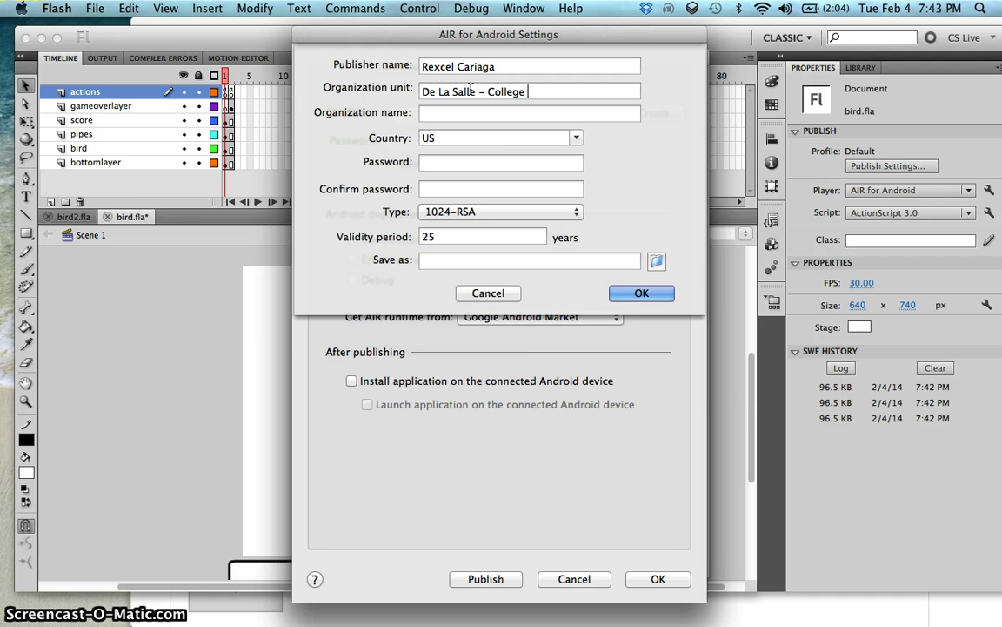
key("BackSpace")
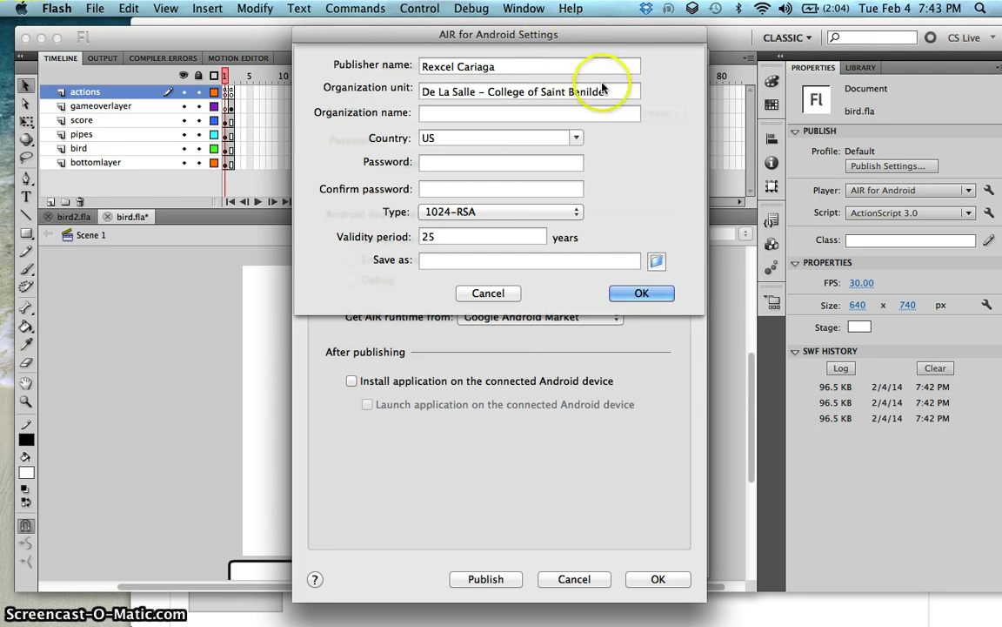
left_click_drag(602, 85, 399, 87)
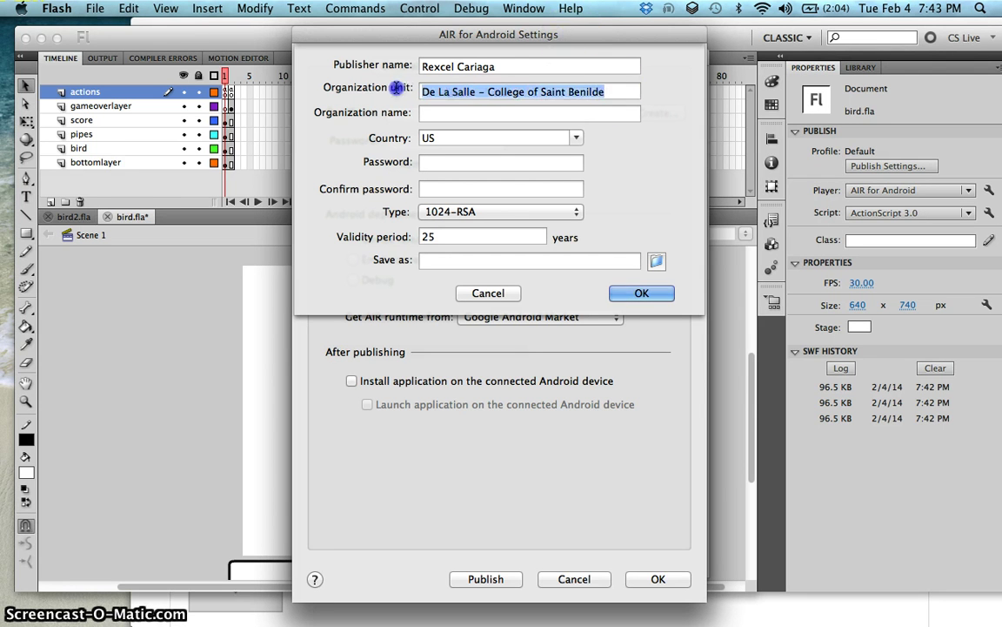
left_click(482, 117)
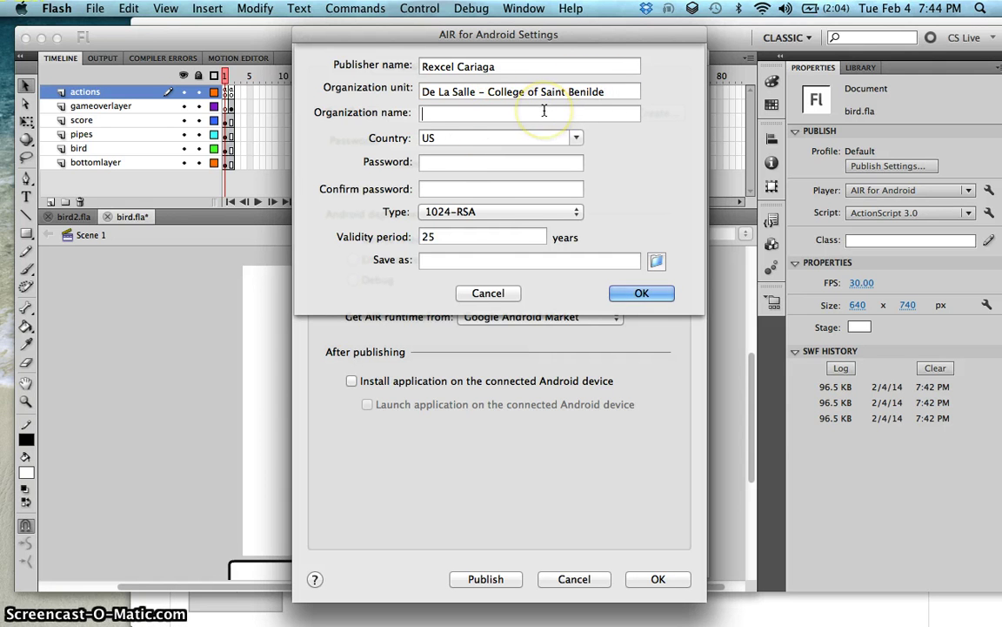
type("College of ")
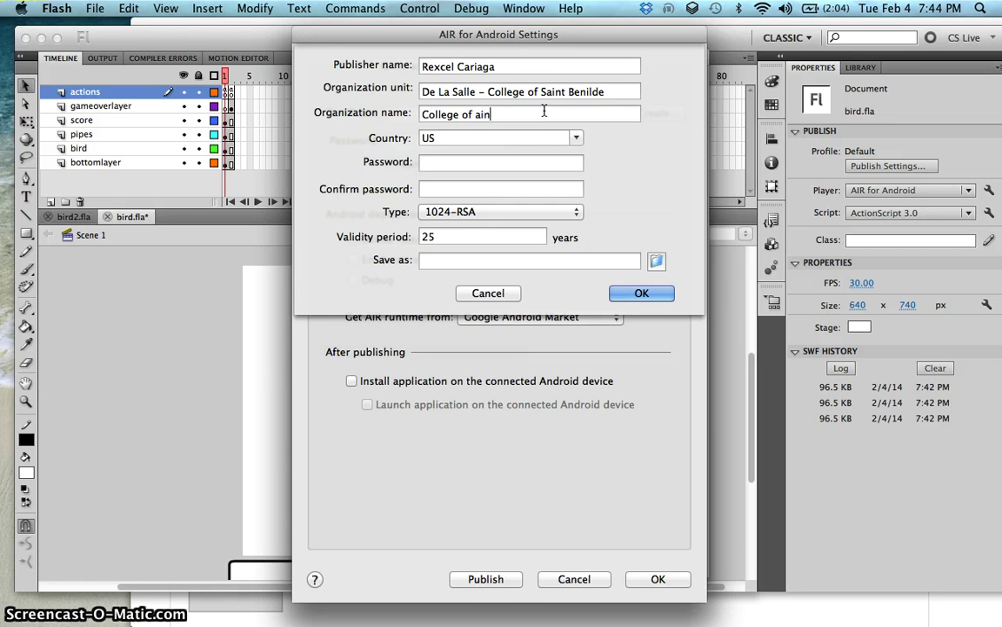
type("Saint Benilde")
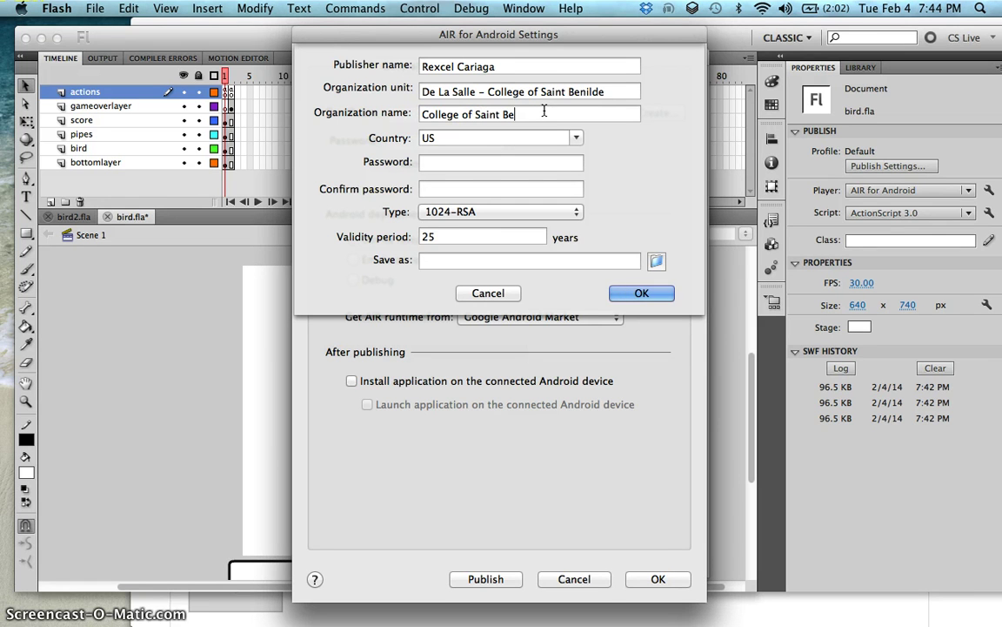
Step: Enter the certificate password and confirm it
left_click(536, 158)
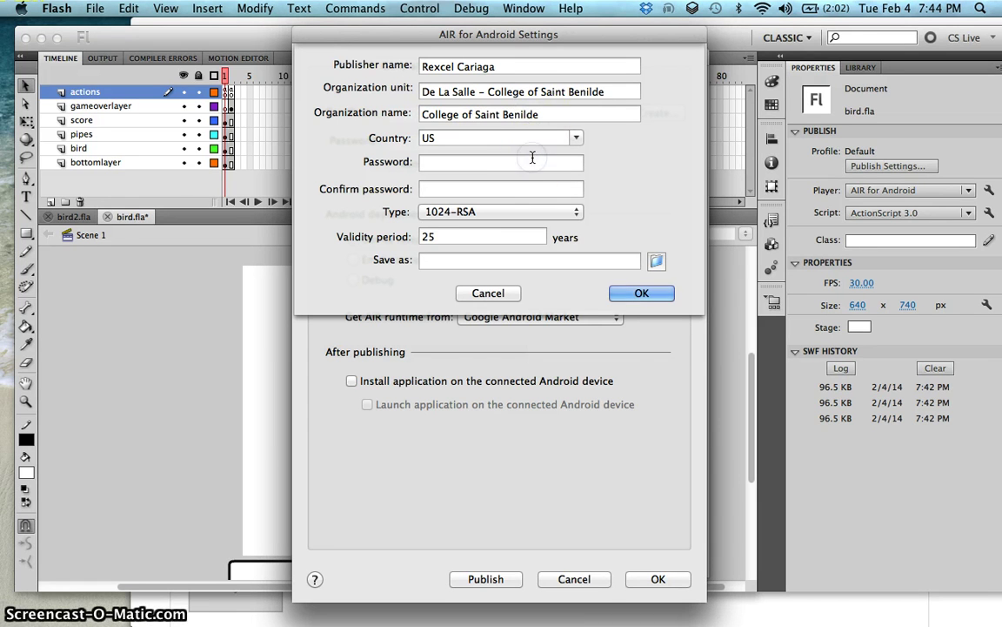
type("123456789")
left_click(478, 190)
type("1")
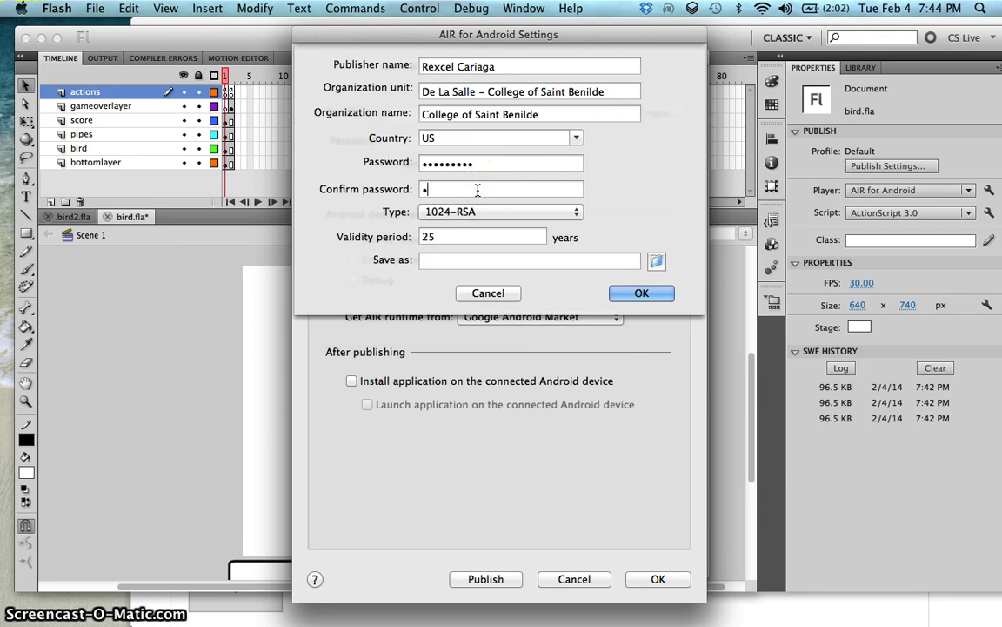
type("23456789")
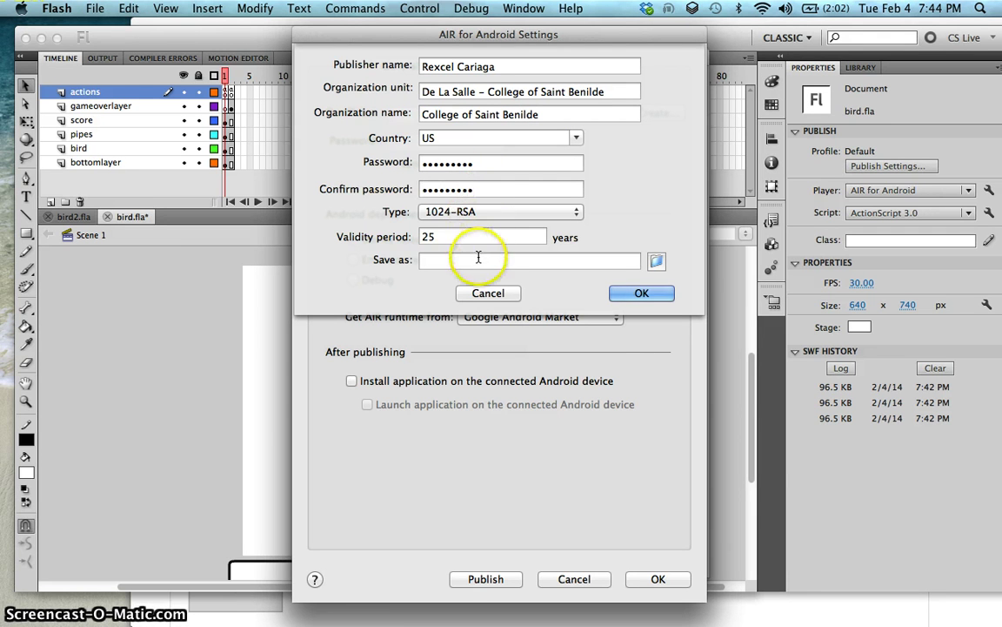
Step: Save the certificate as bird_certificate in Desktop > flappy bird and create it
left_click(653, 264)
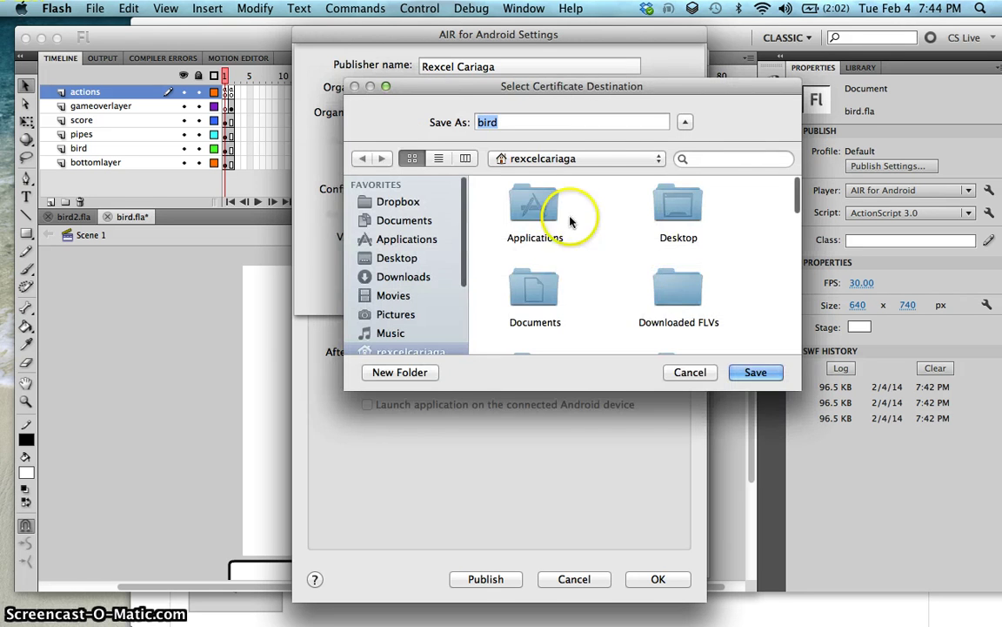
double_click(676, 213)
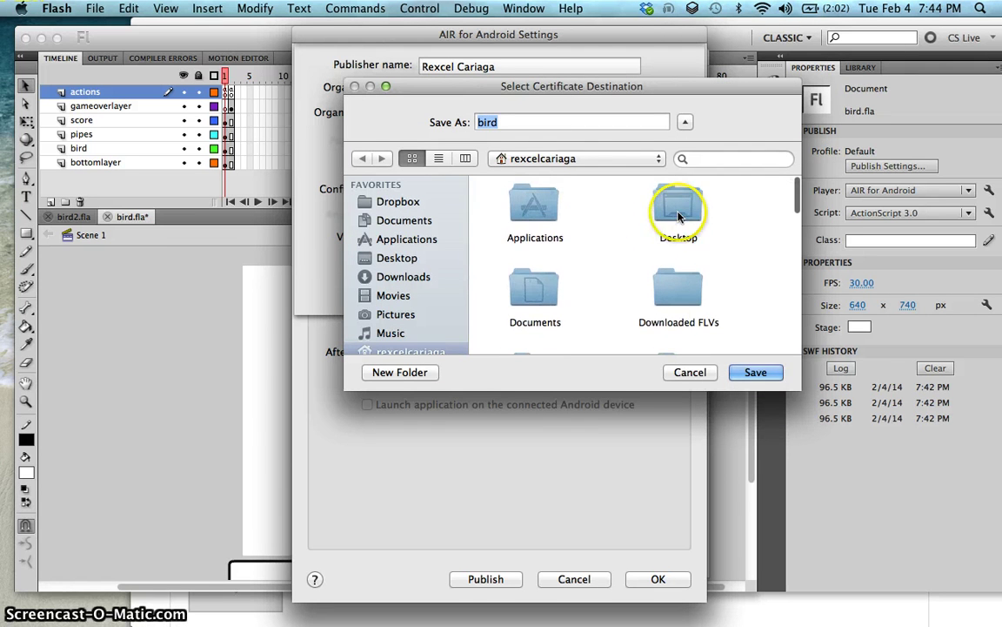
scroll(607, 227, "down", 5)
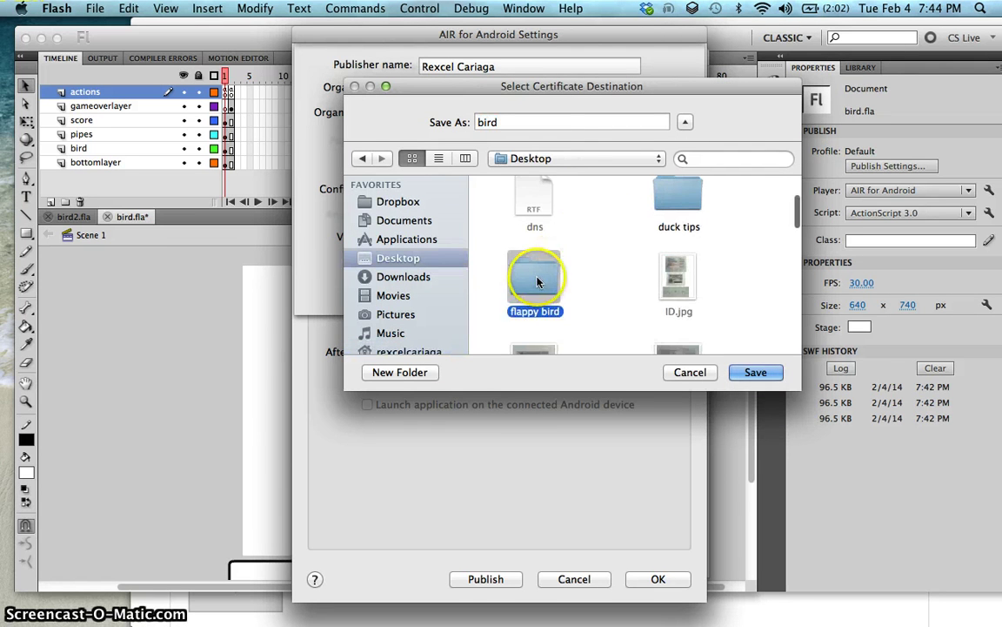
double_click(537, 283)
left_click(604, 122)
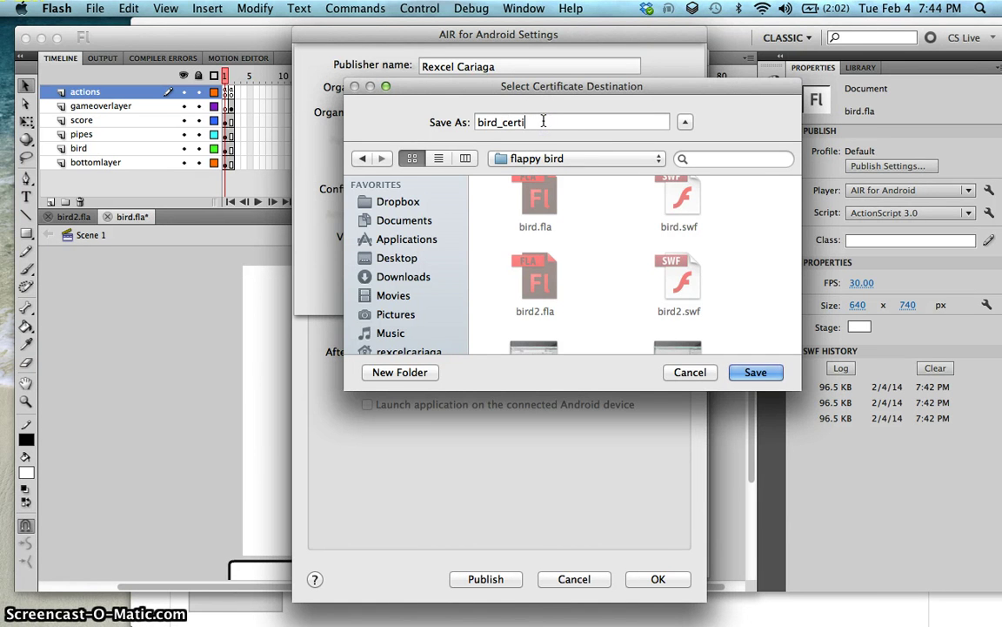
type("_certifica")
key("Return")
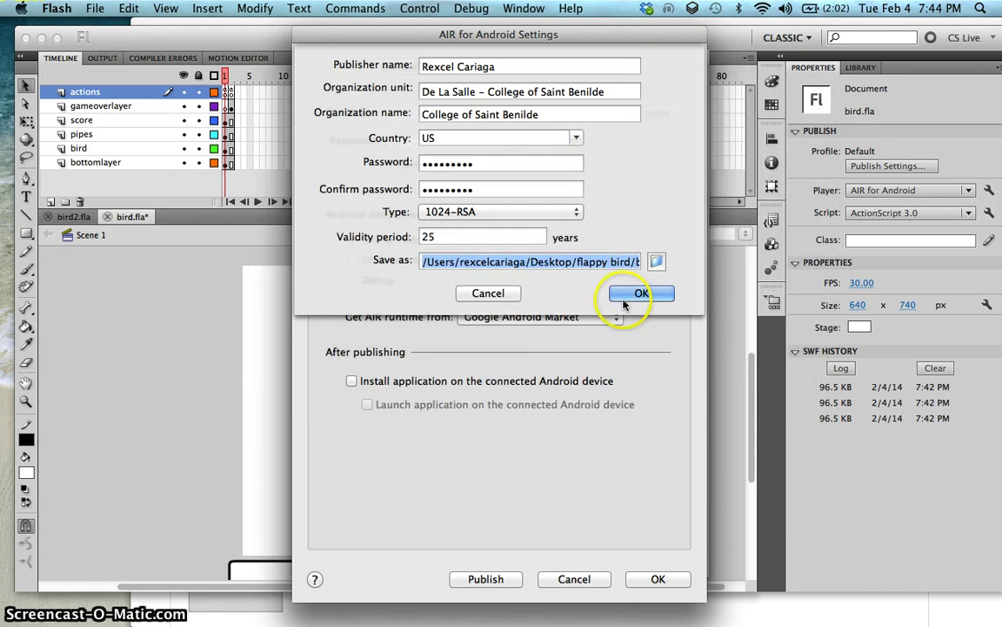
left_click(635, 296)
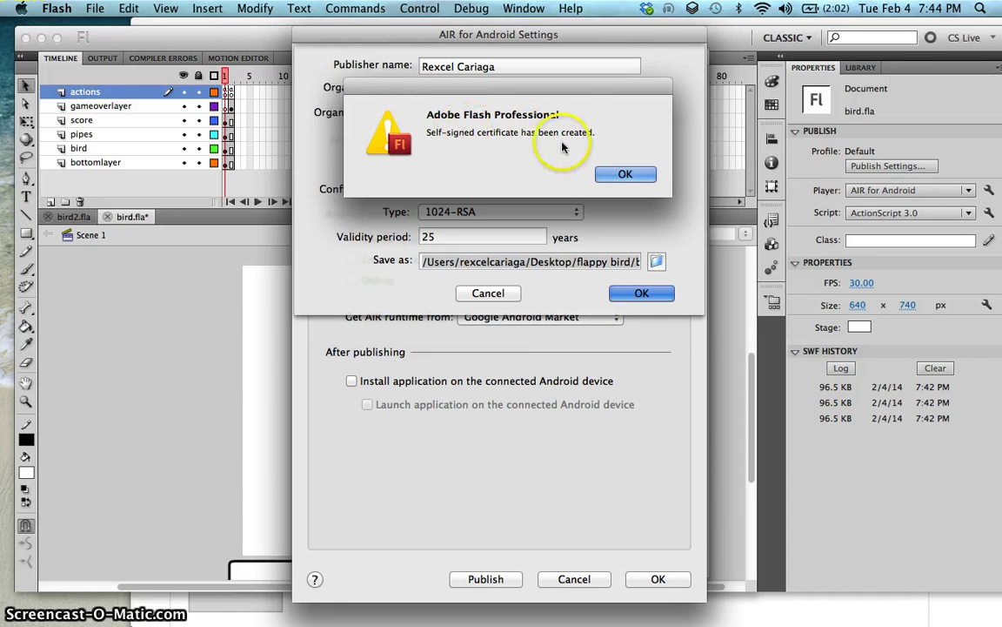
Step: Enter the bird_certificate password with Remember password, and enable Install and Launch application
left_click(624, 174)
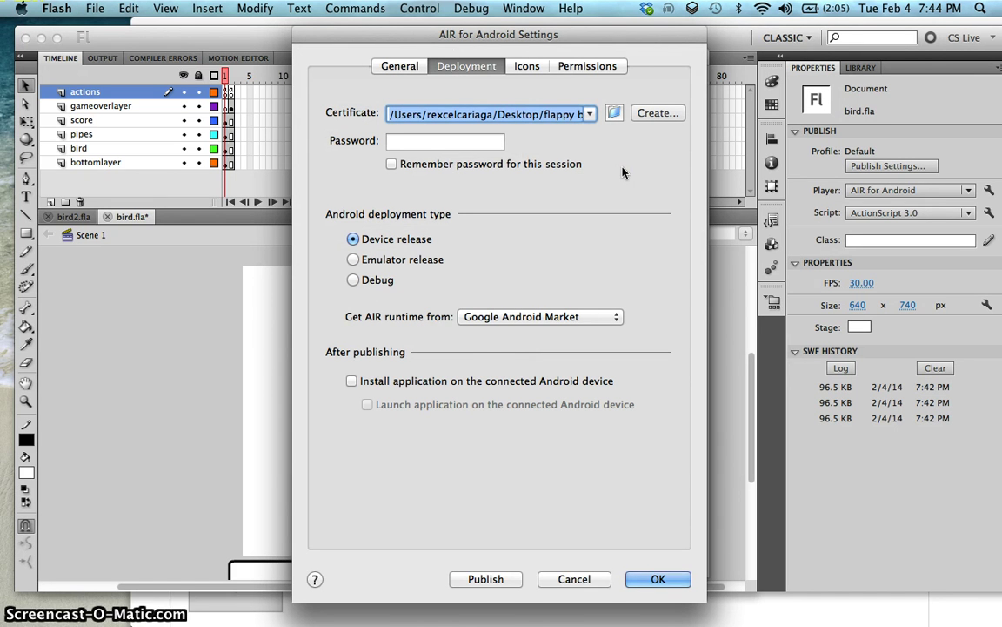
left_click(453, 140)
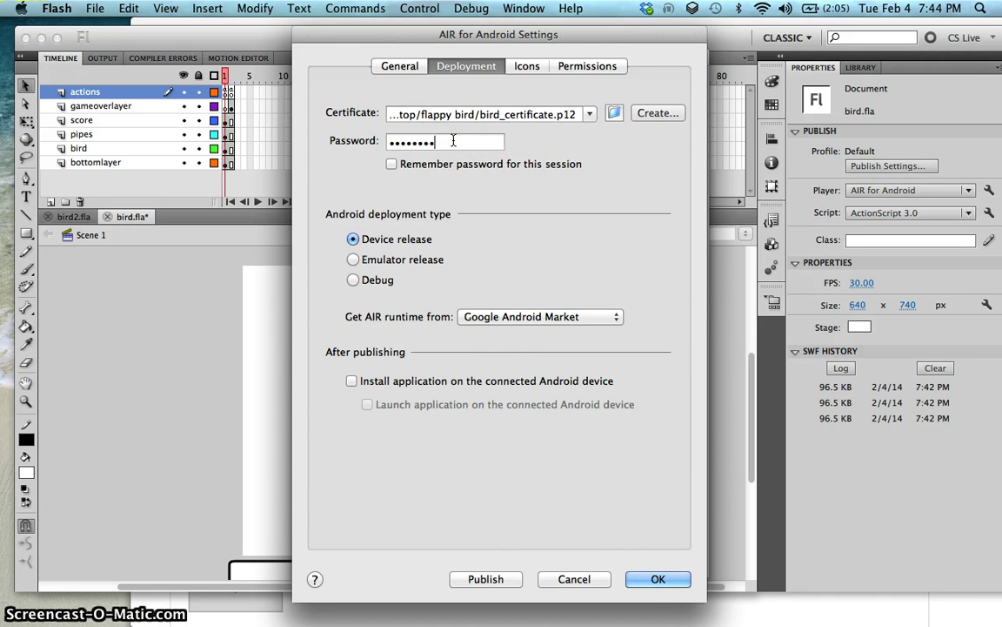
left_click(392, 164)
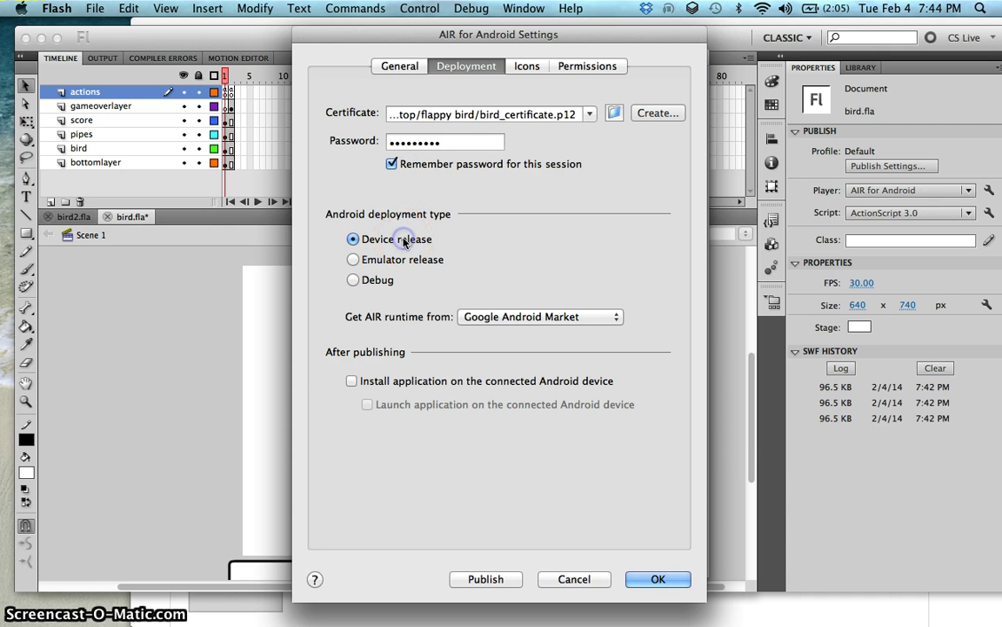
left_click(430, 381)
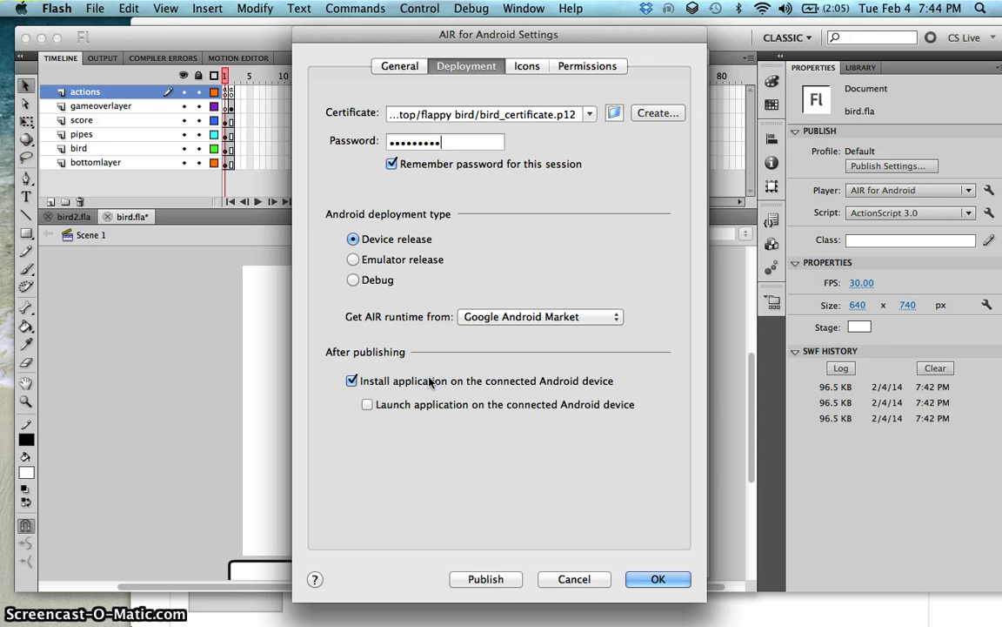
left_click(477, 405)
Step: Show the Icons page and select the 48x48 icon slot
left_click(524, 67)
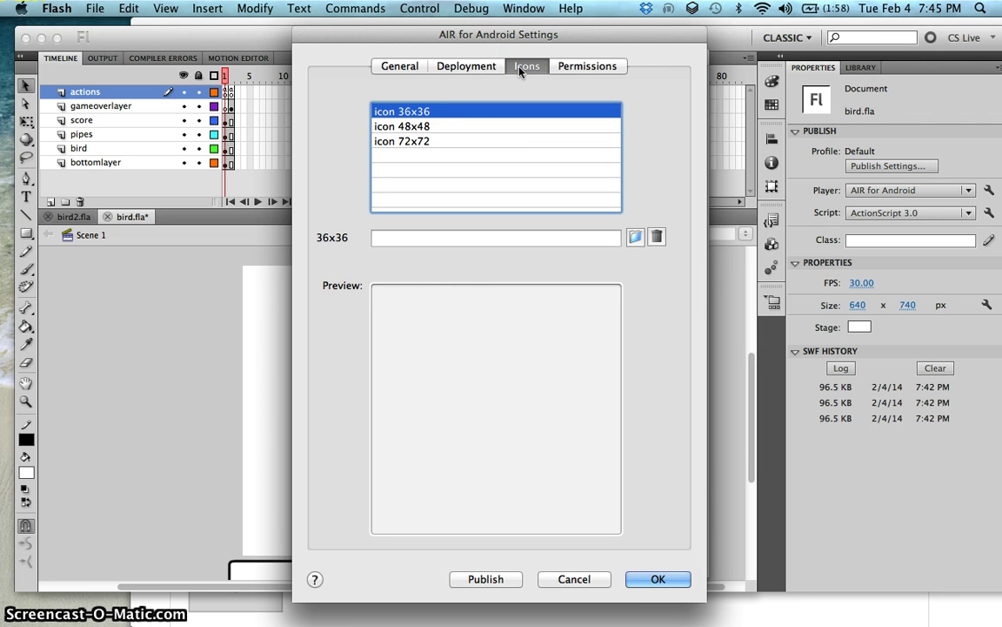
left_click(463, 127)
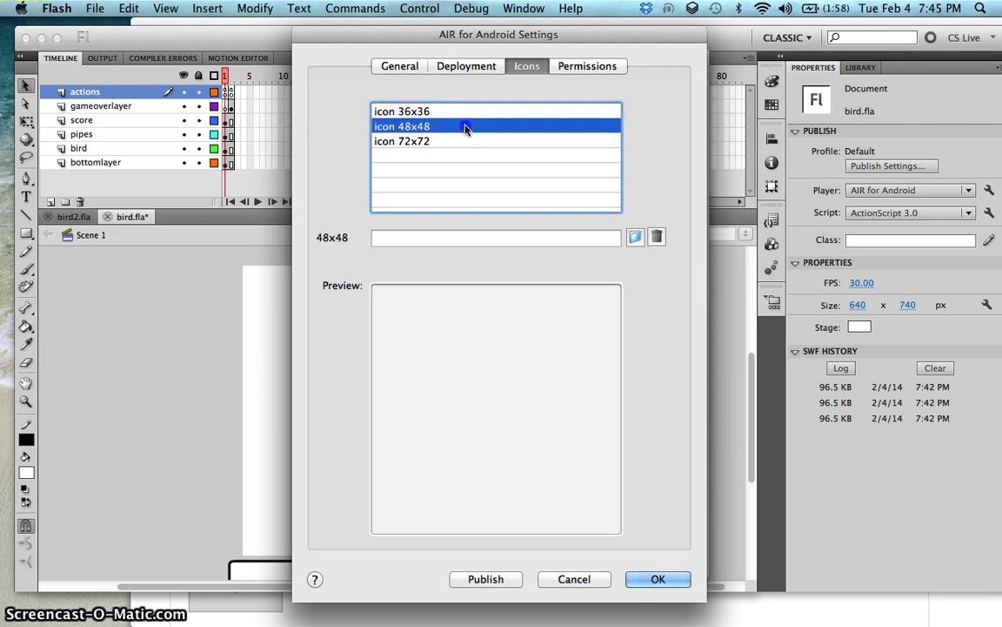
left_click(461, 141)
left_click(470, 126)
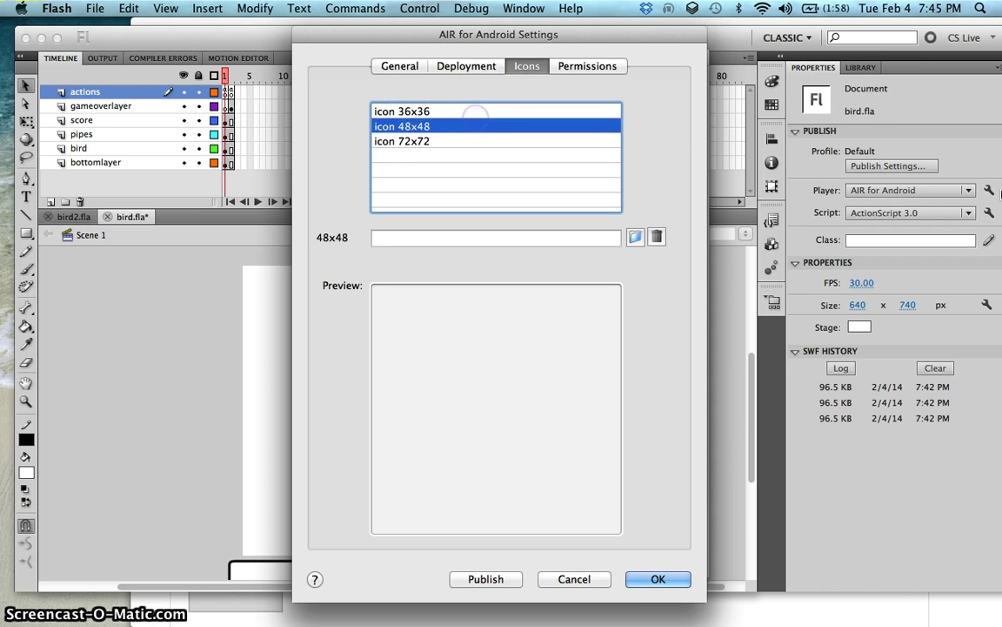
Step: In Photoshop, start saving the bird icon document as a PNG, then cancel
left_click(978, 228)
left_click(125, 202)
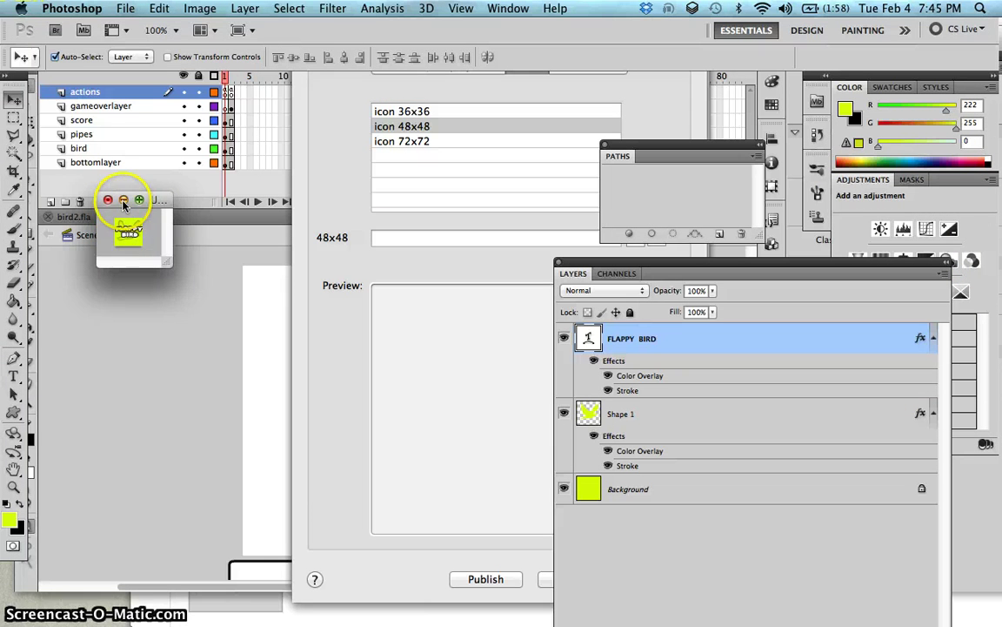
left_click(125, 8)
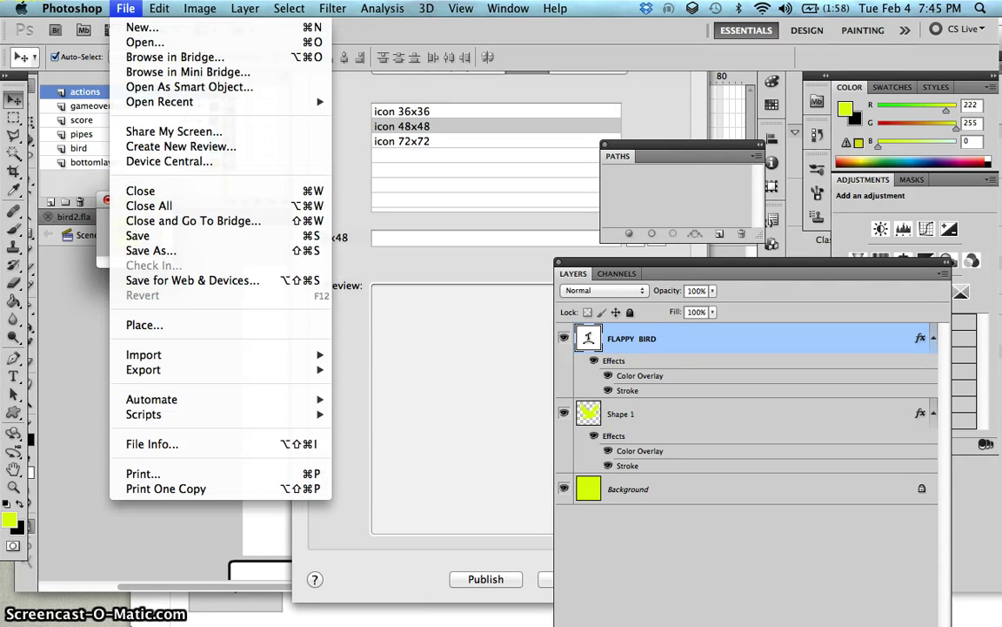
left_click(148, 250)
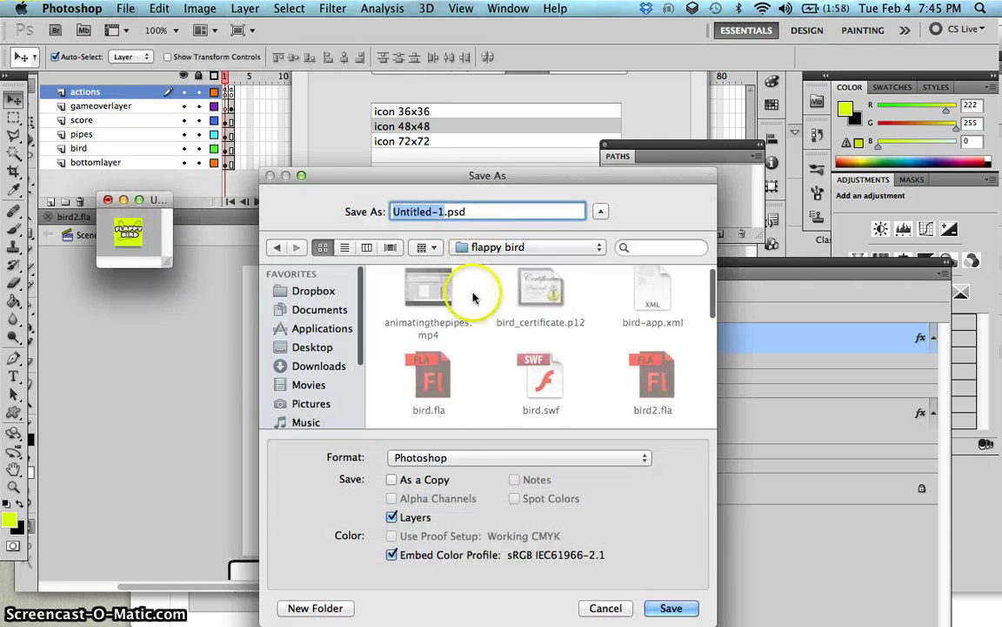
scroll(470, 348, "down", 3)
left_click(474, 458)
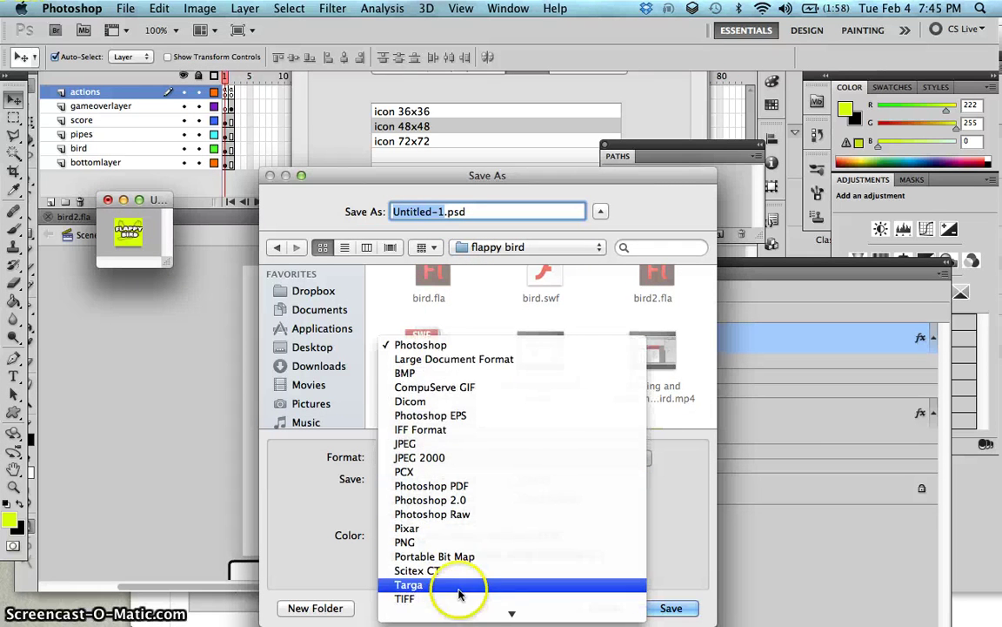
left_click(468, 542)
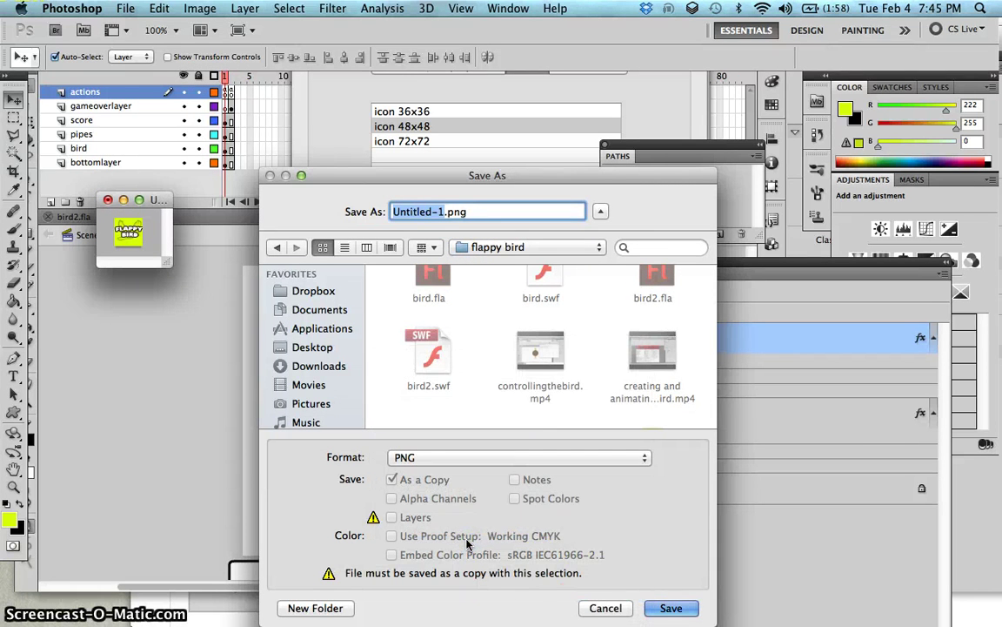
left_click(593, 609)
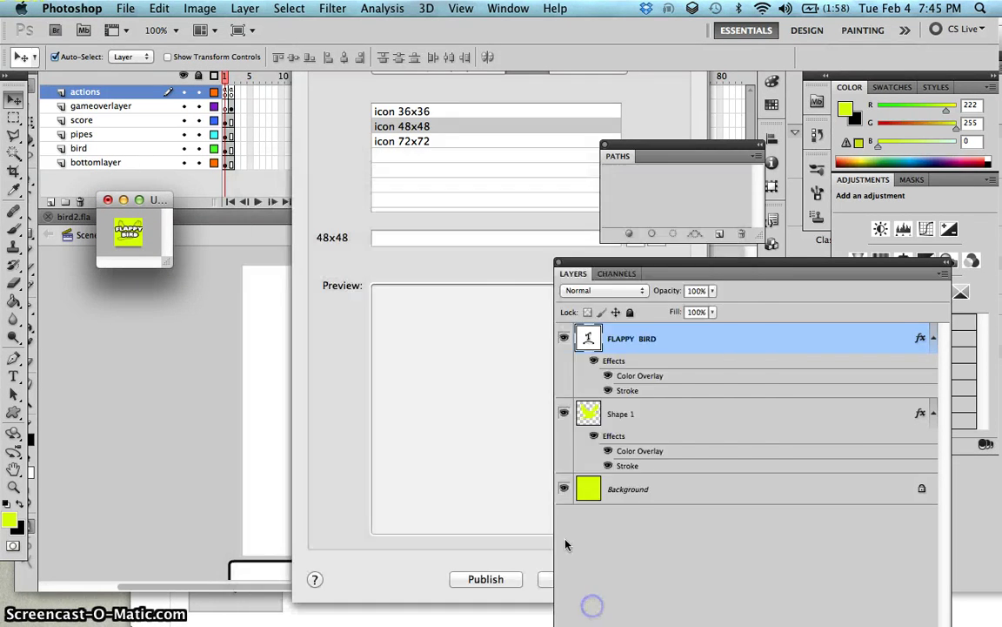
Step: Assign icon36.png as the app's 36x36 icon in the AIR for Android icon settings
left_click(493, 263)
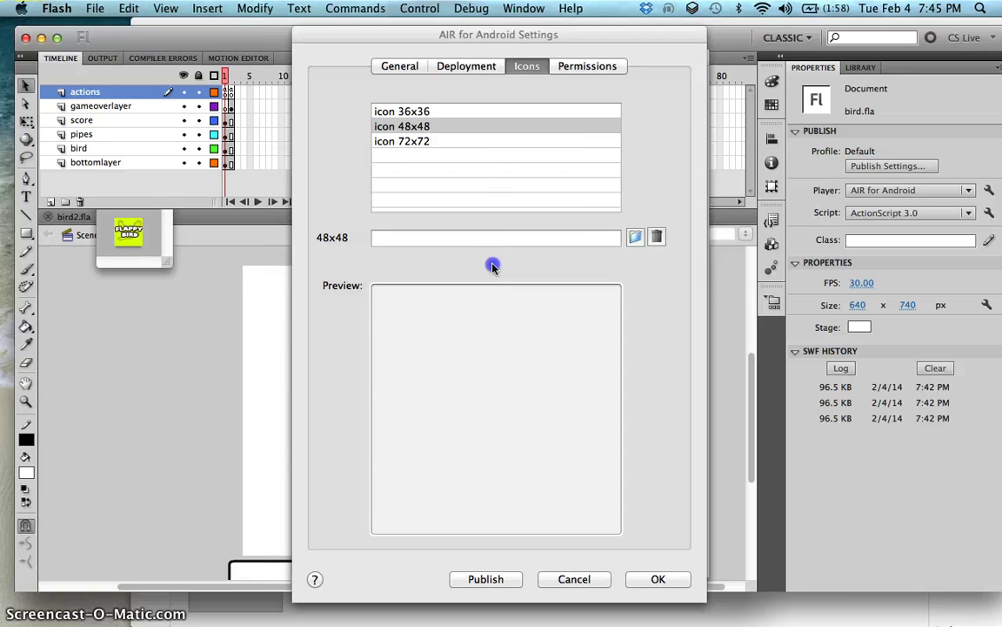
left_click(455, 110)
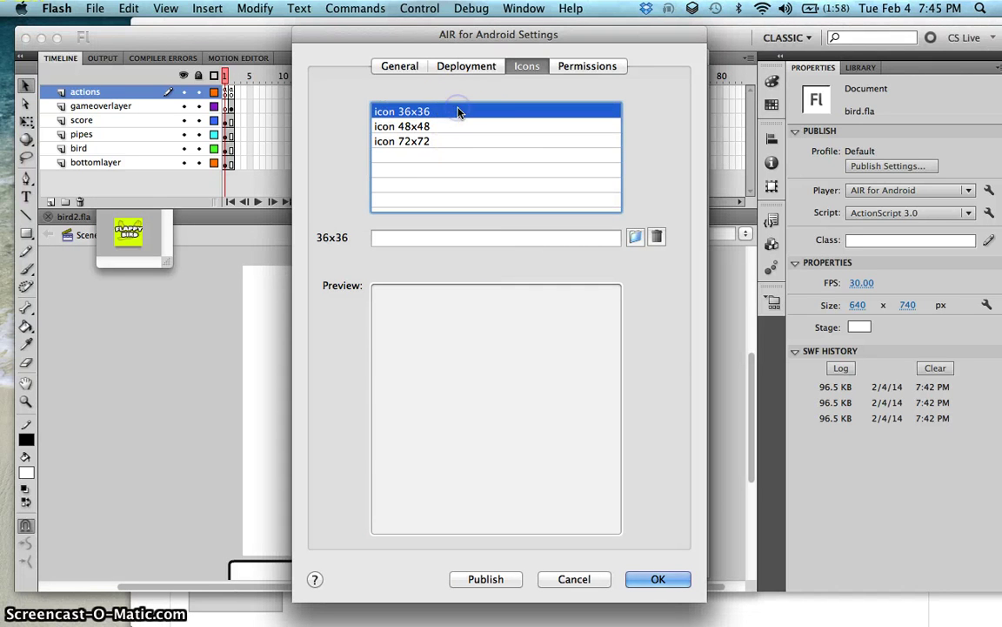
left_click(634, 237)
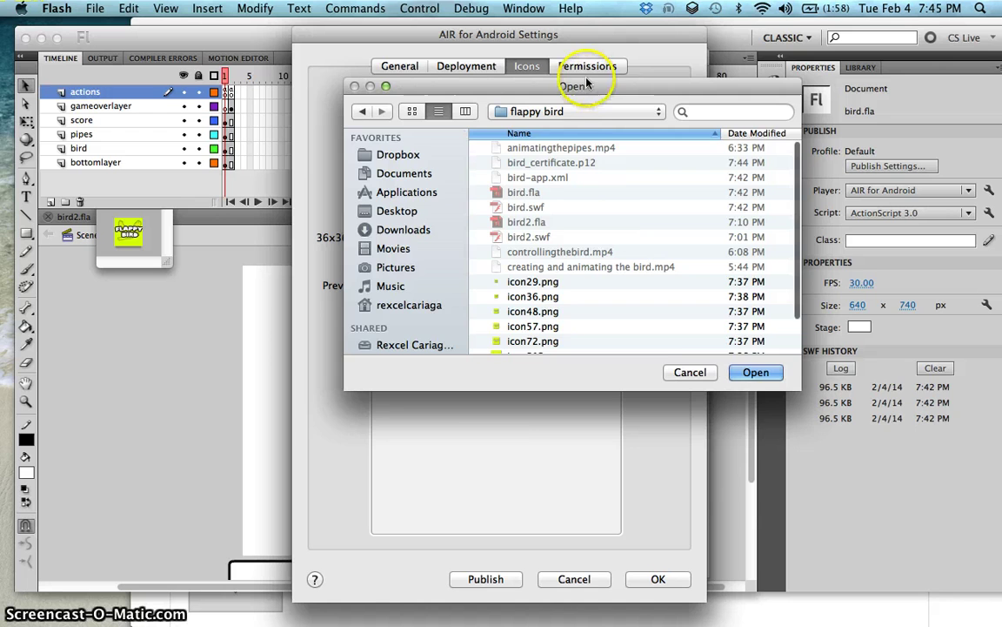
left_click_drag(600, 93, 794, 264)
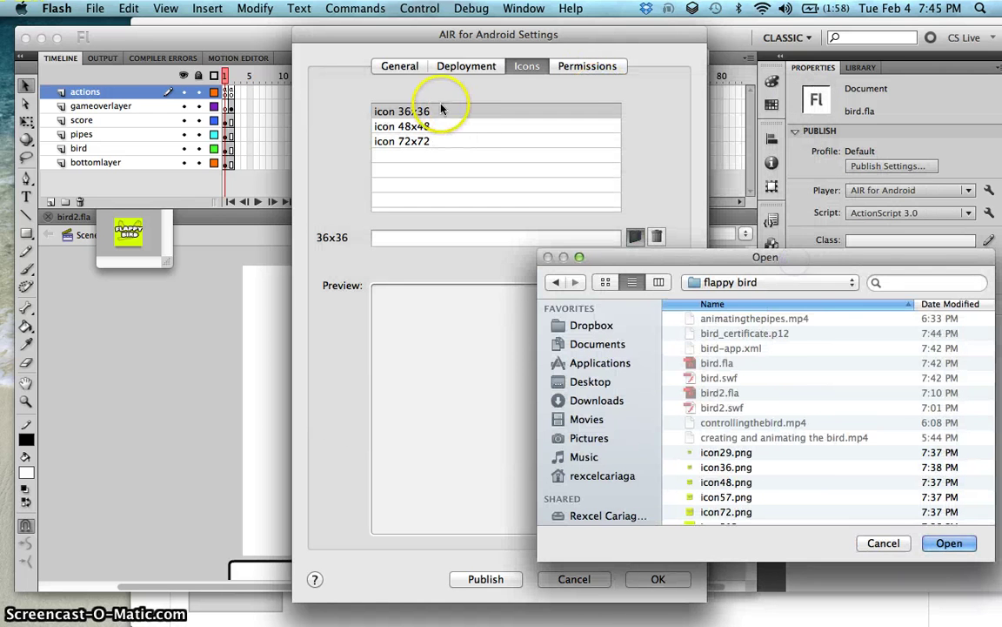
left_click(740, 468)
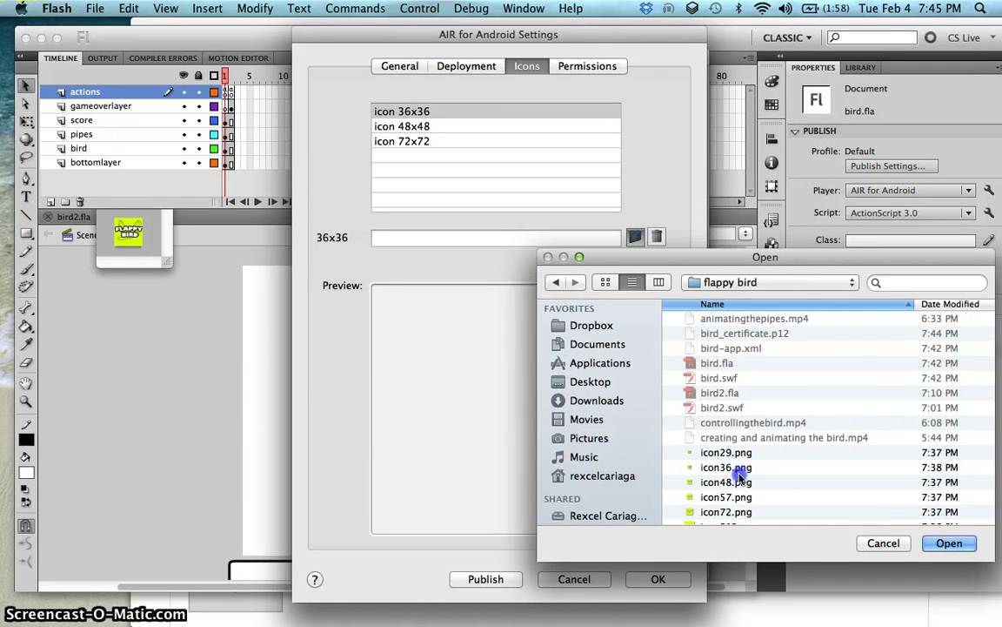
left_click(949, 543)
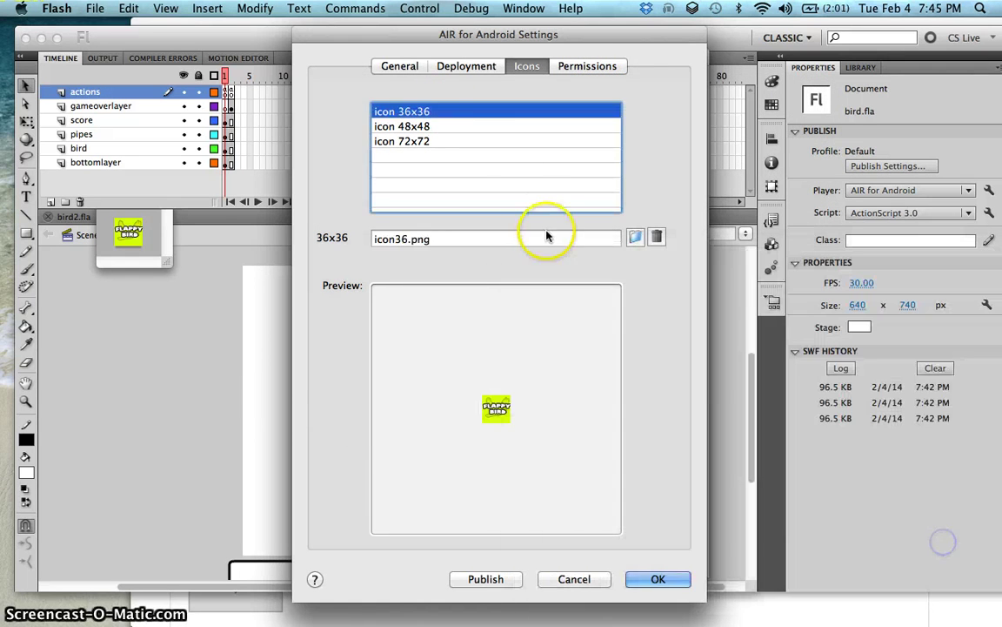
Step: Assign icon48.png to the 48x48 icon slot and icon72.png to the 72x72 slot
left_click(502, 126)
left_click(634, 235)
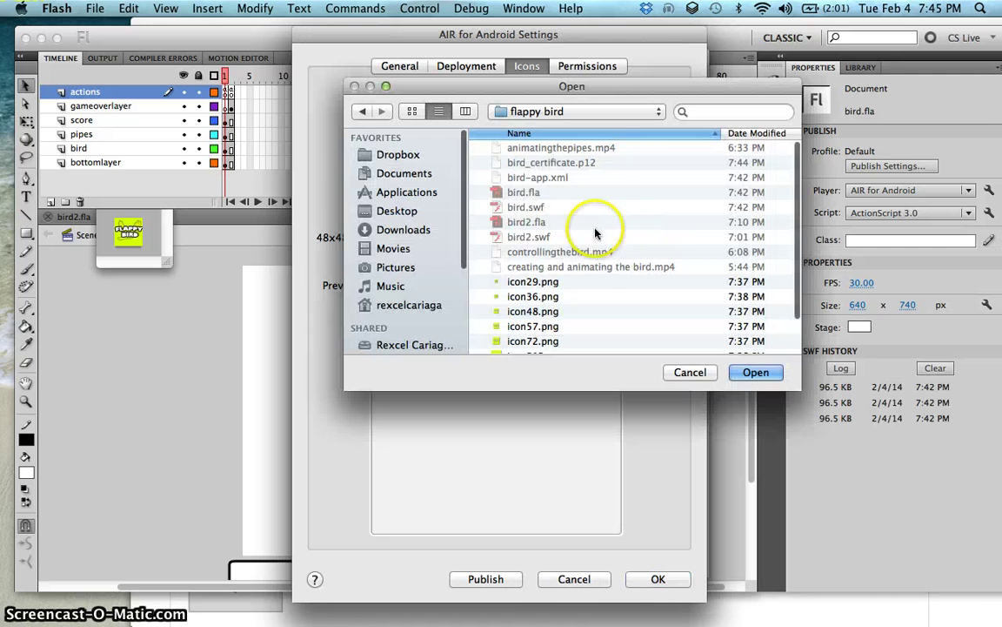
scroll(596, 228, "down", 2)
left_click(557, 281)
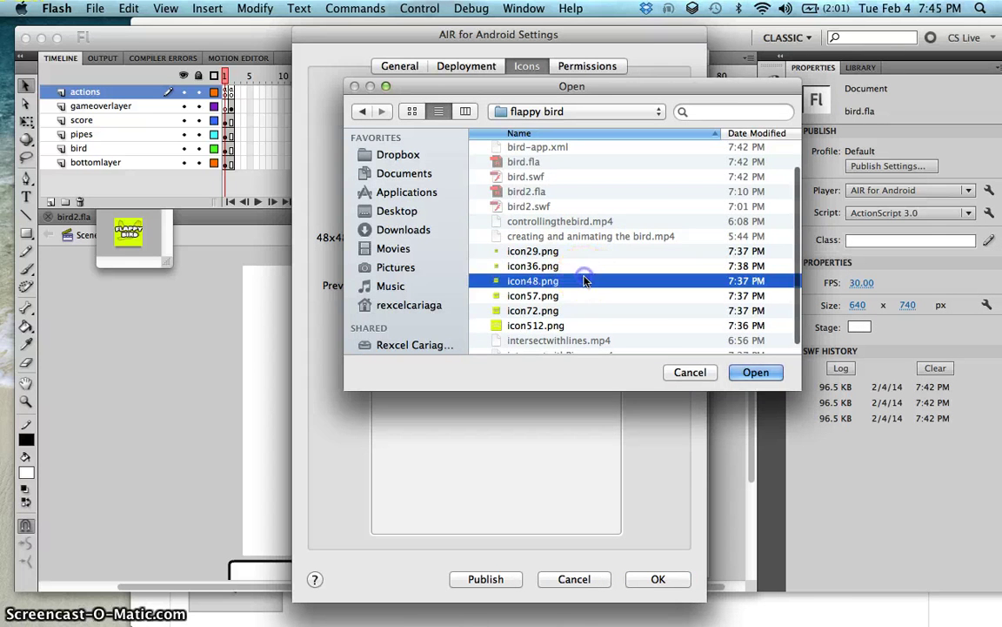
left_click(755, 371)
left_click(459, 140)
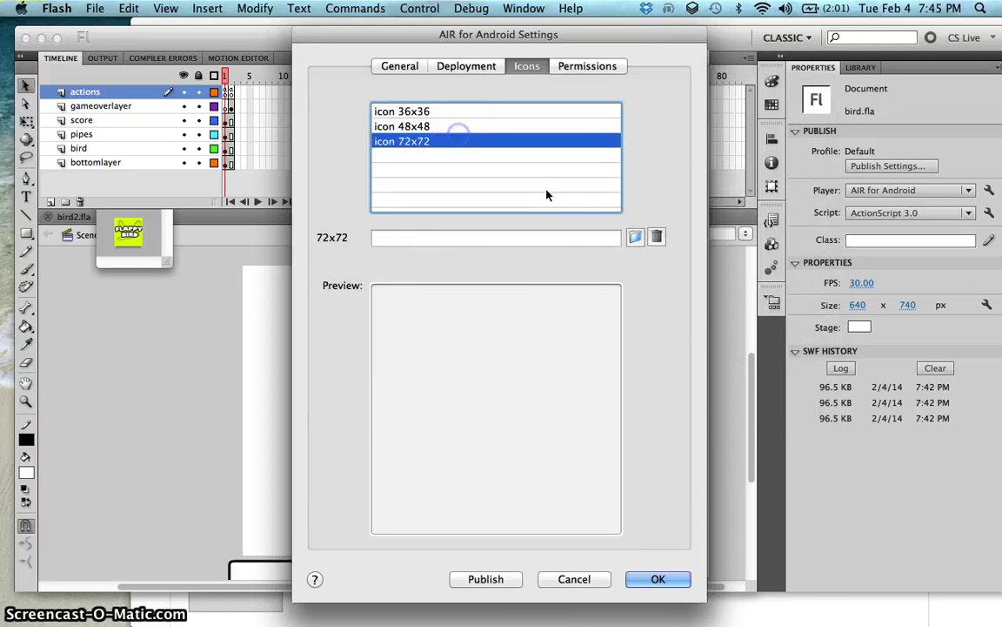
left_click(635, 237)
scroll(640, 239, "down", 3)
left_click(585, 300)
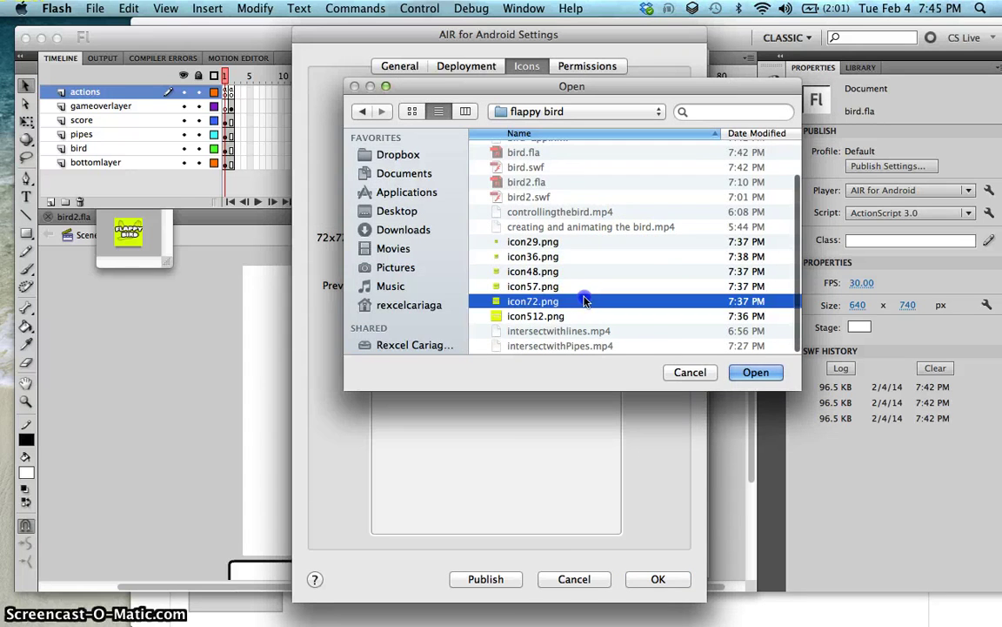
left_click(755, 373)
Step: Grant every Android permission, from INTERNET and CAMERA through WAKE_LOCK and ACCESS_WIFI_STATE
left_click(597, 67)
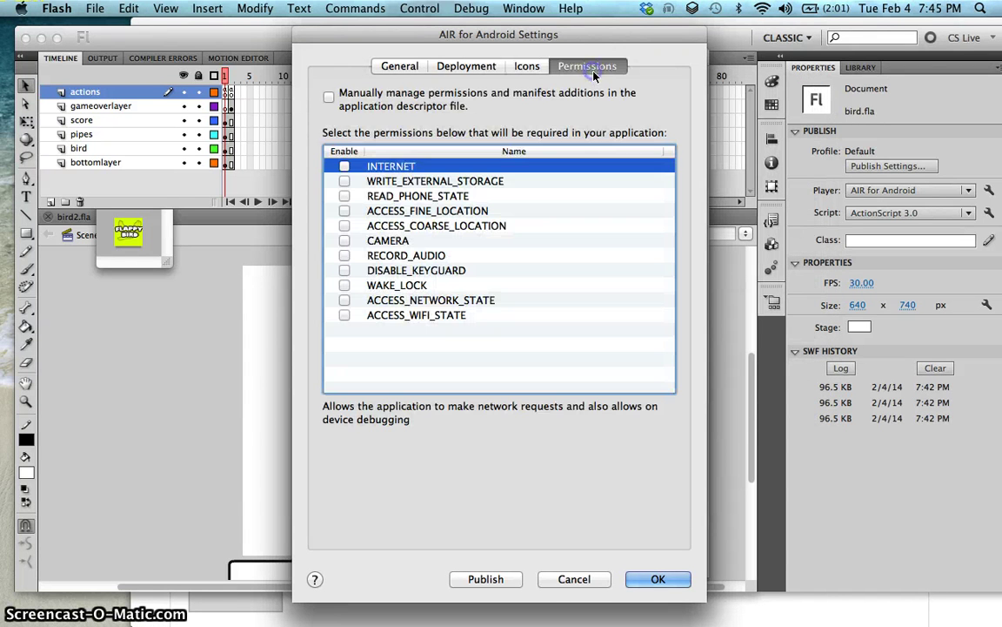
left_click(347, 166)
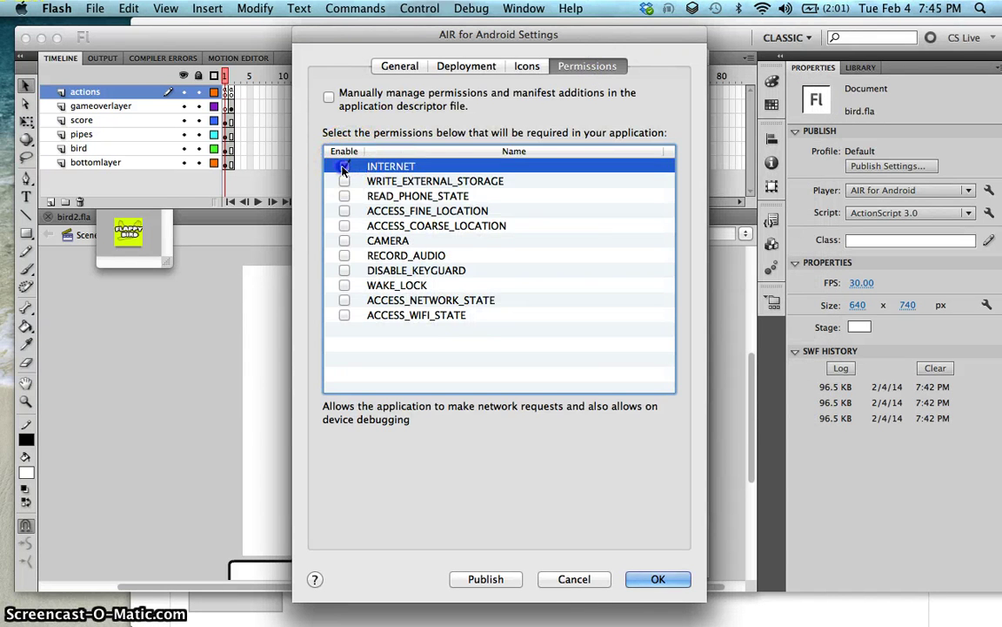
left_click(345, 181)
left_click(345, 195)
left_click(344, 211)
left_click(345, 225)
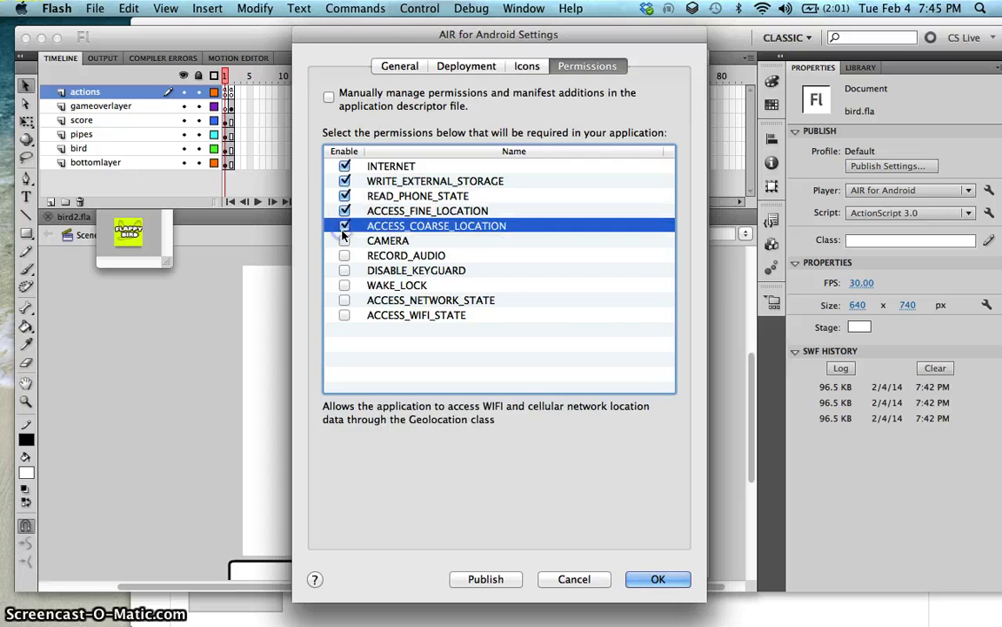
left_click(345, 240)
left_click(344, 255)
left_click(344, 270)
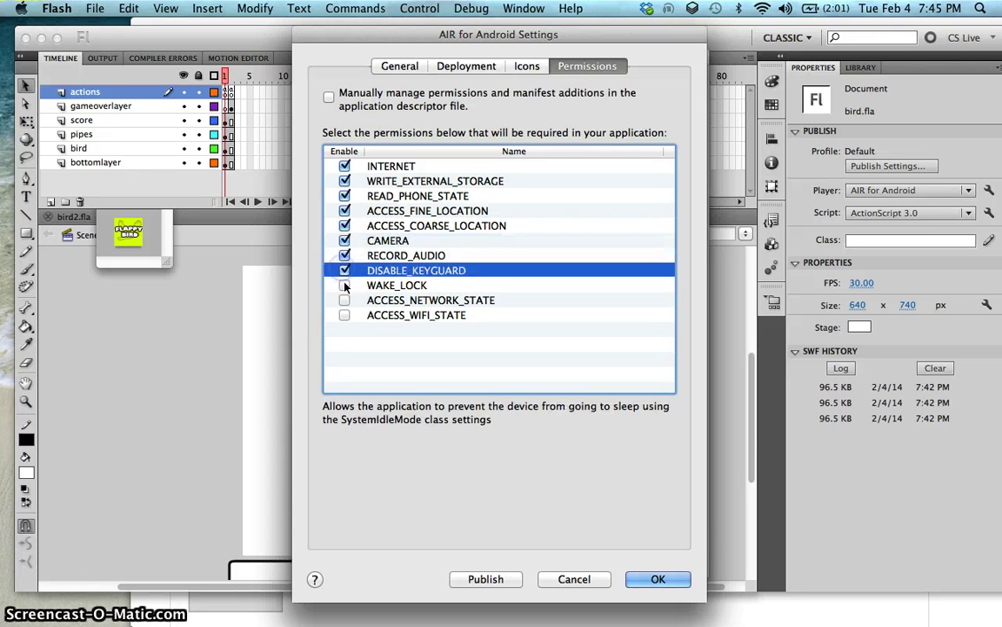
left_click(344, 285)
left_click(344, 300)
left_click(344, 316)
Step: Publish as an Emulator release without installing on the connected device
left_click(473, 77)
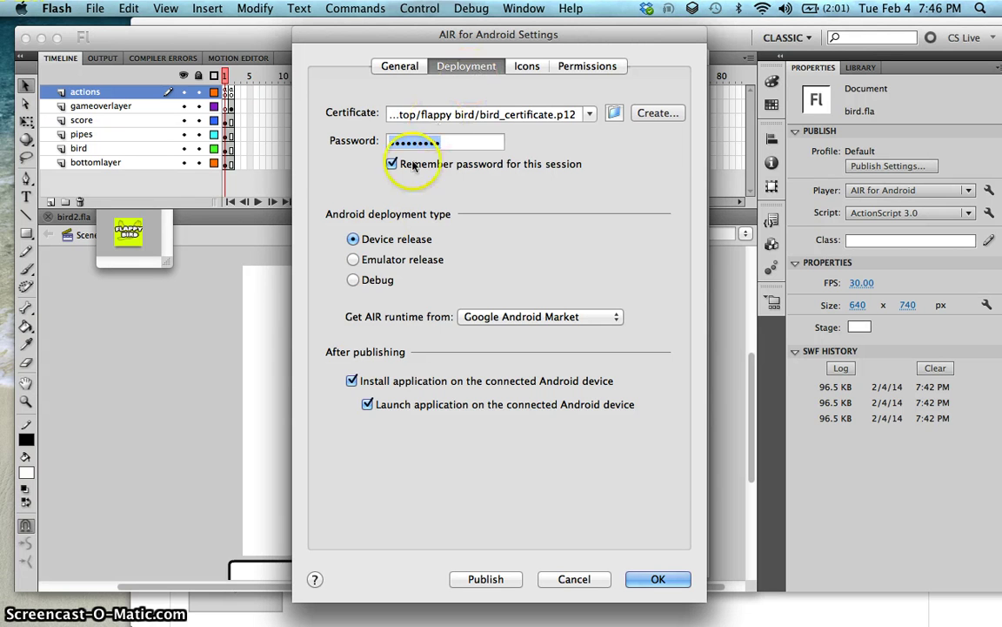
left_click(379, 261)
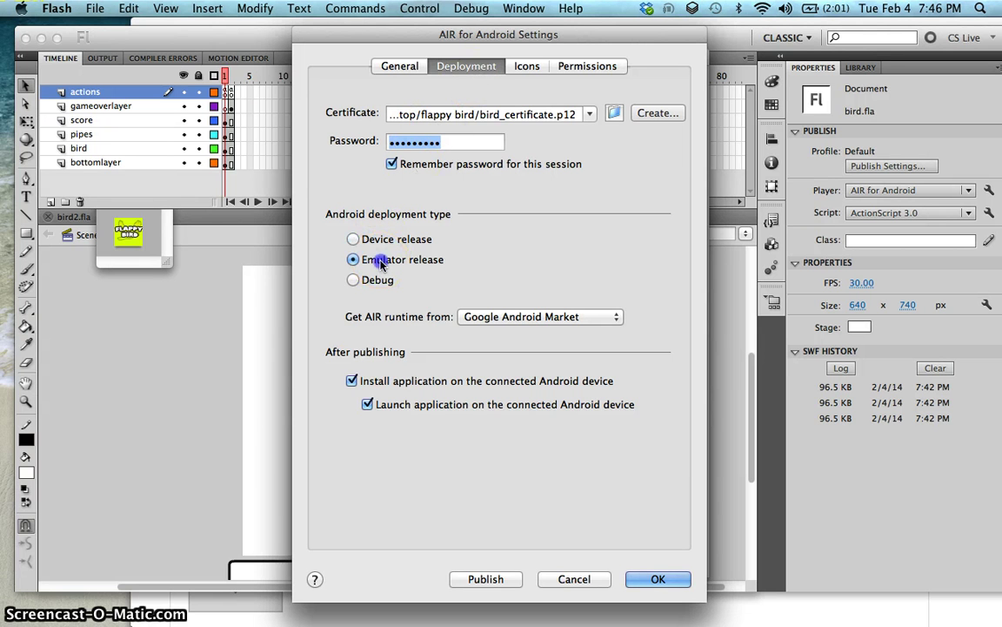
left_click(352, 382)
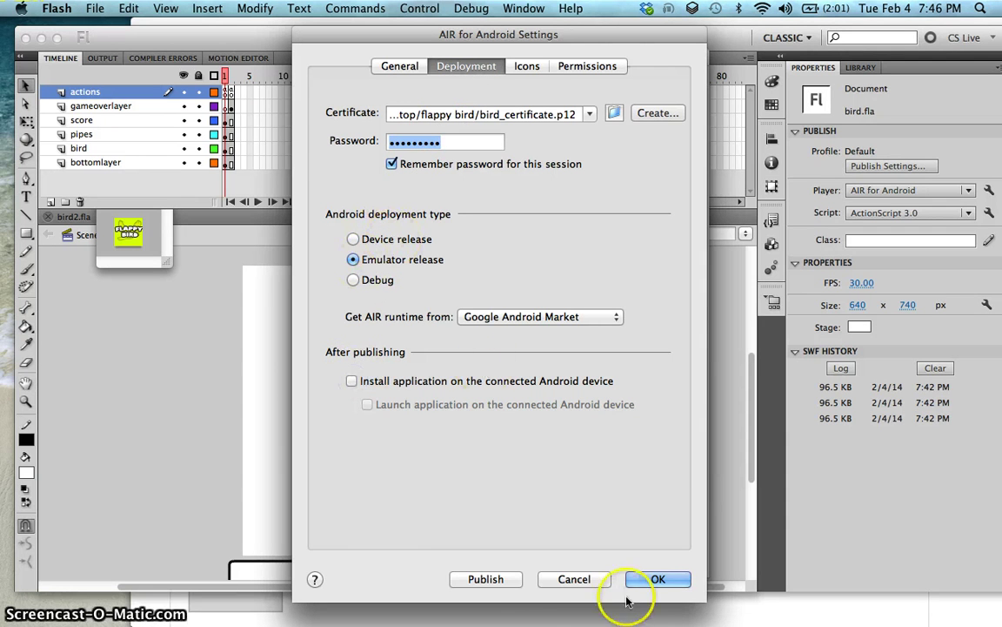
left_click(513, 579)
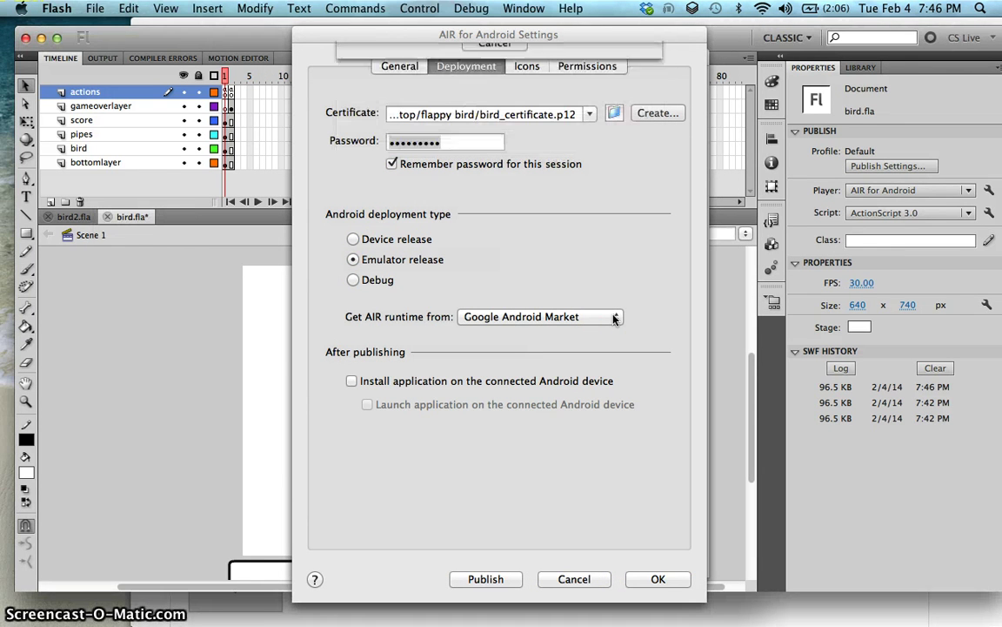
Step: On the empty desktop, open the flappy bird folder and select the new bird_android.apk
key("ctrl+Up")
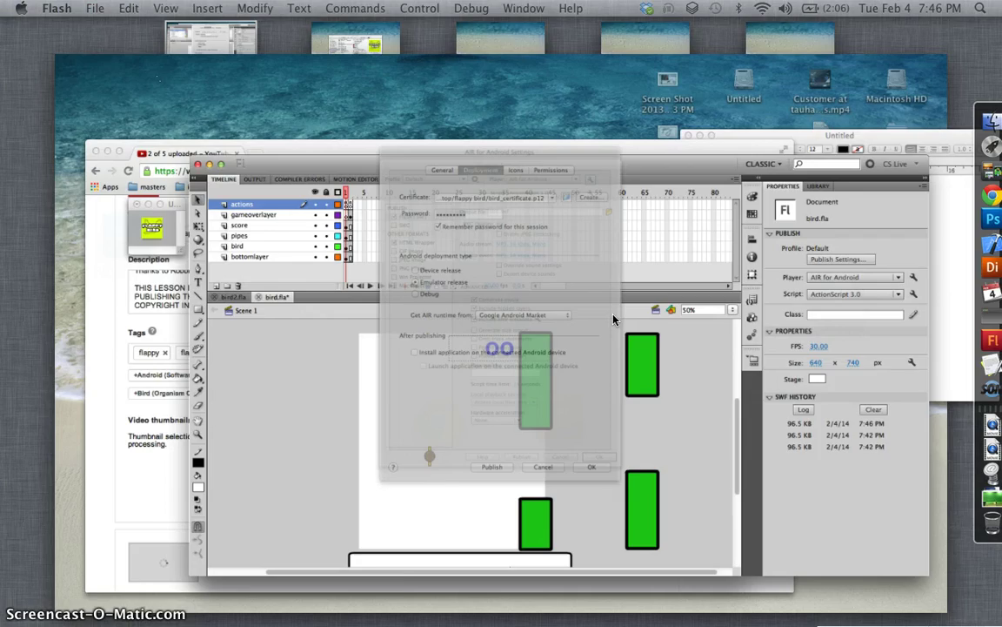
left_click(662, 49)
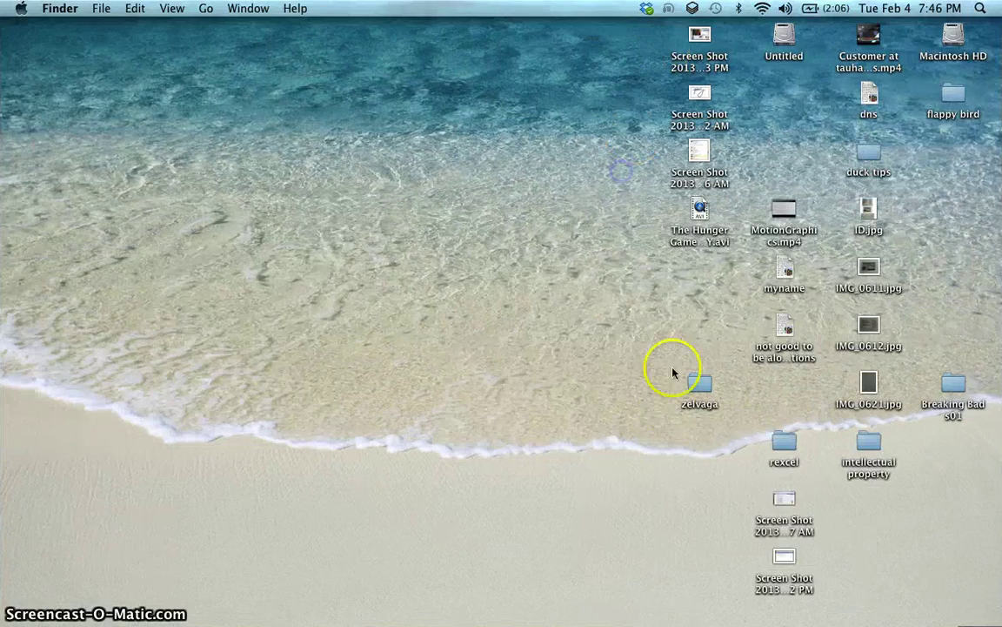
double_click(952, 101)
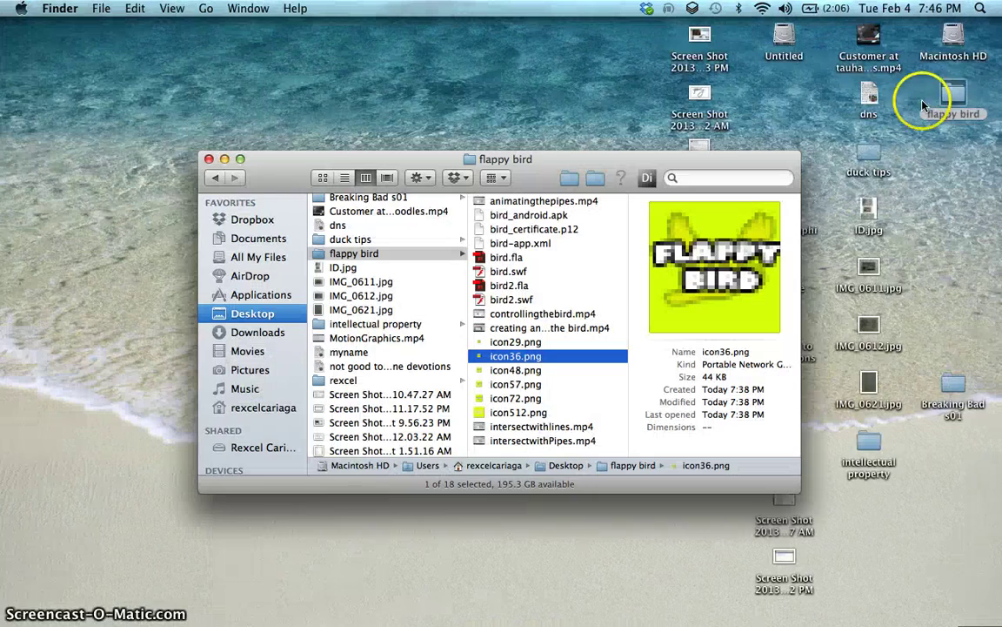
left_click(544, 218)
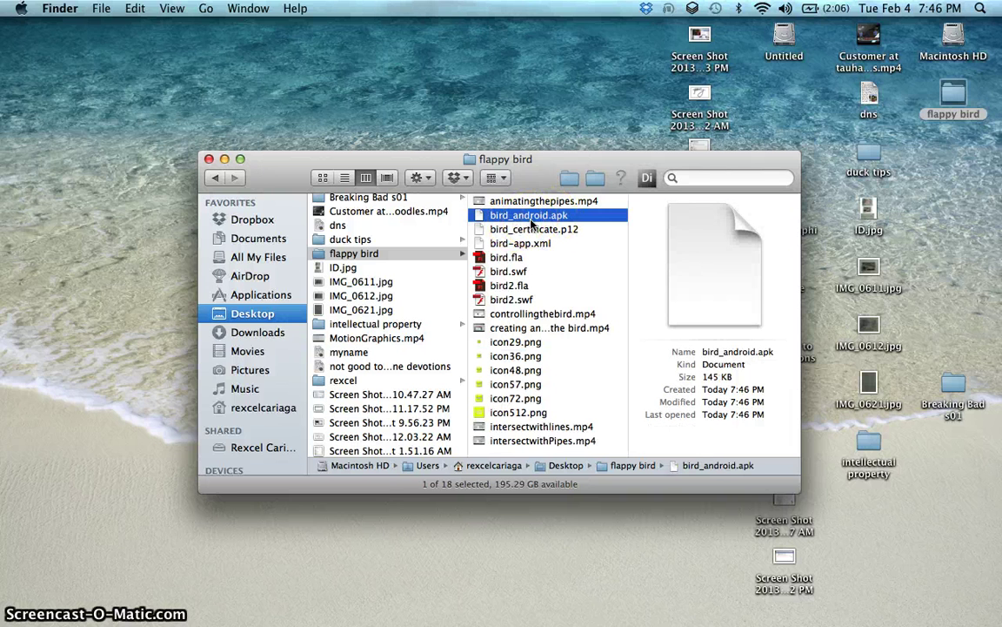
left_click(526, 217)
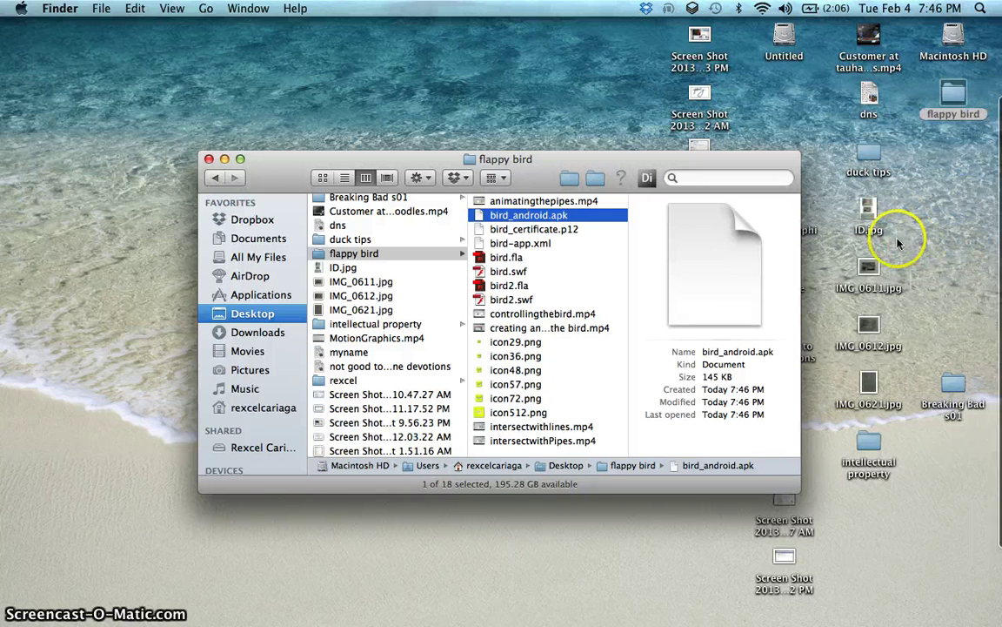
Step: Cancel out of the AIR for Android Settings and Publish Settings without changes
left_click(975, 340)
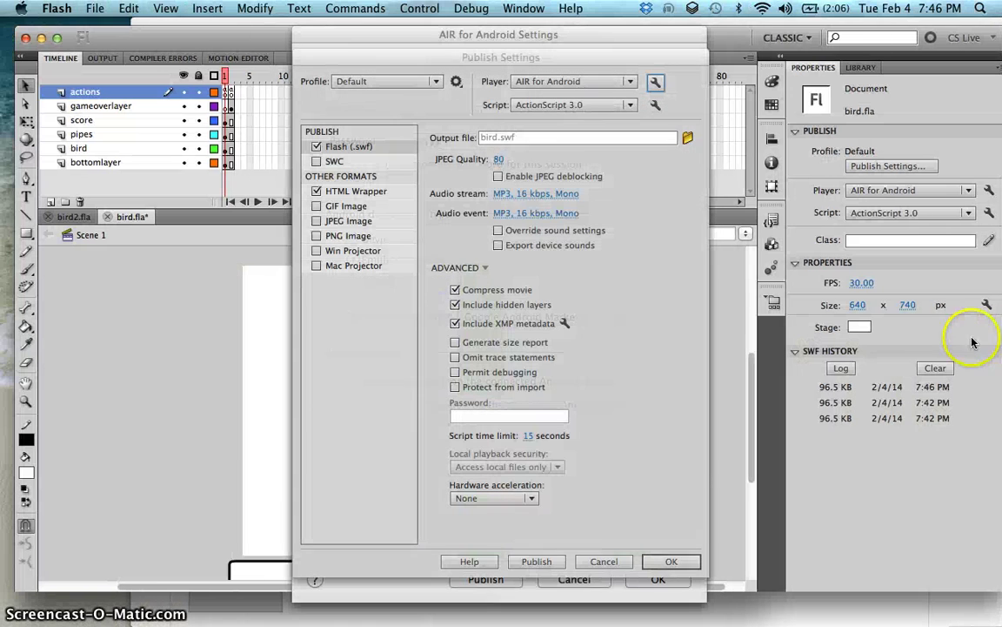
left_click(601, 562)
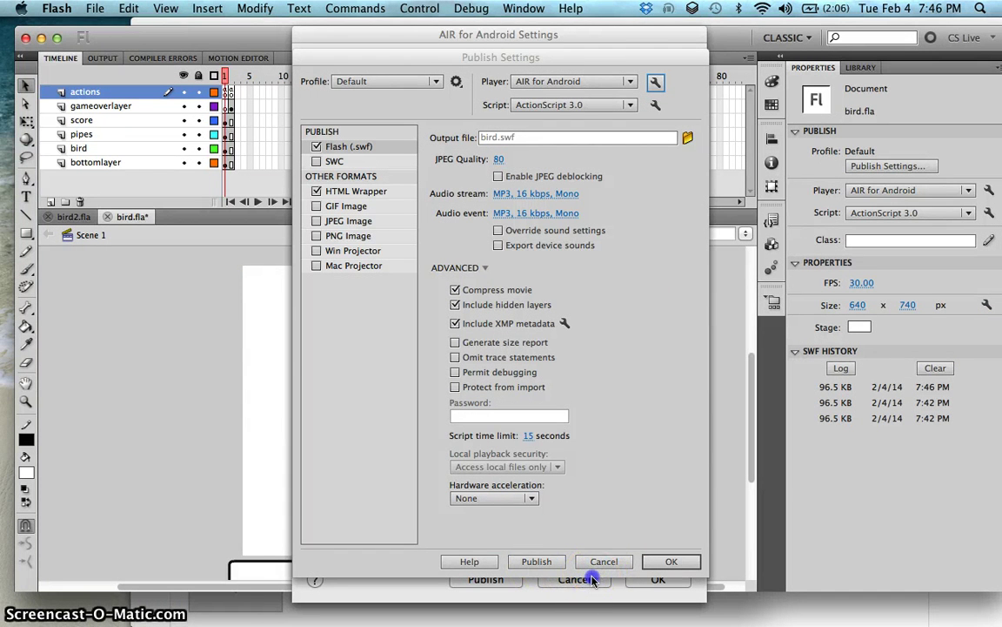
left_click(654, 561)
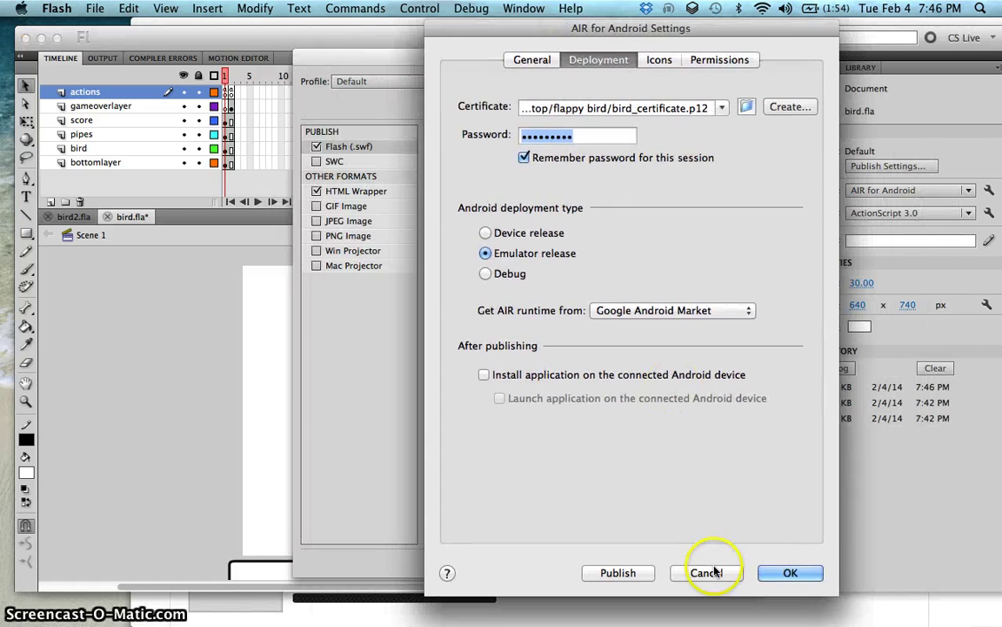
left_click(707, 571)
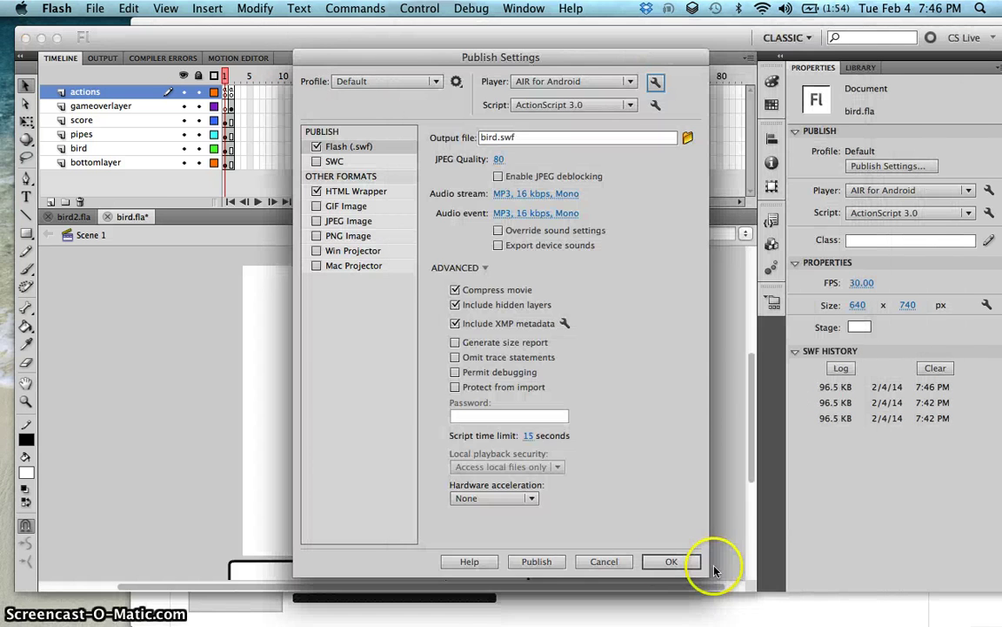
left_click(604, 561)
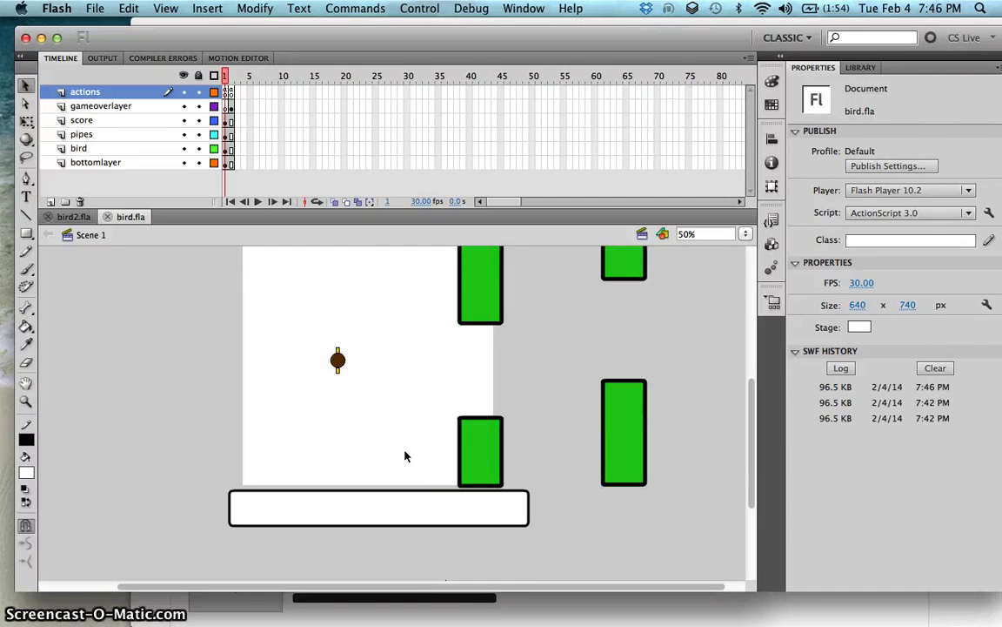
Step: Reopen Publish Settings from the File menu and expand the Player target list
scroll(404, 455, "up", 4)
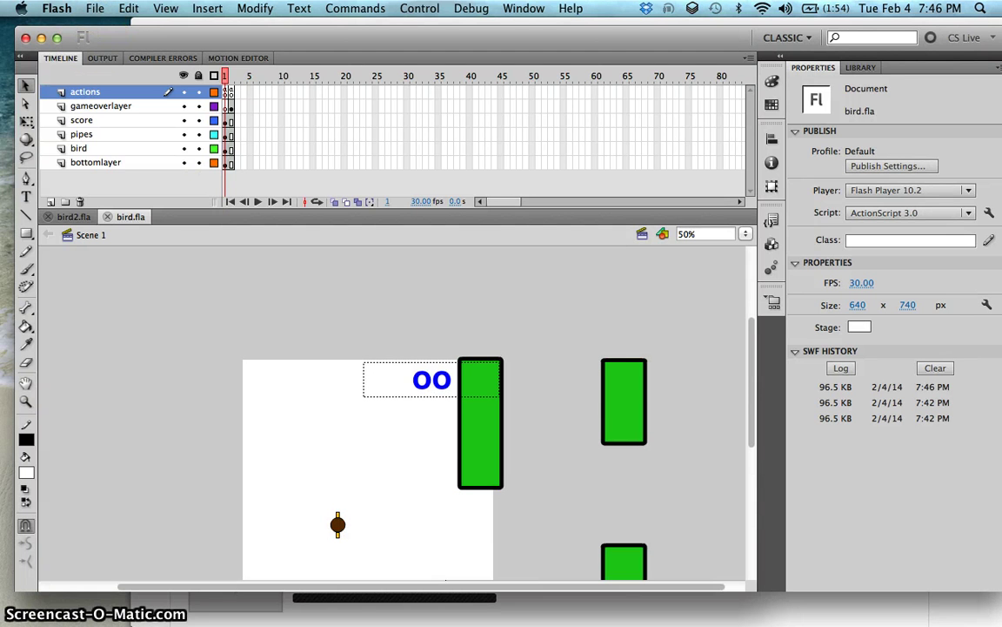
left_click(95, 8)
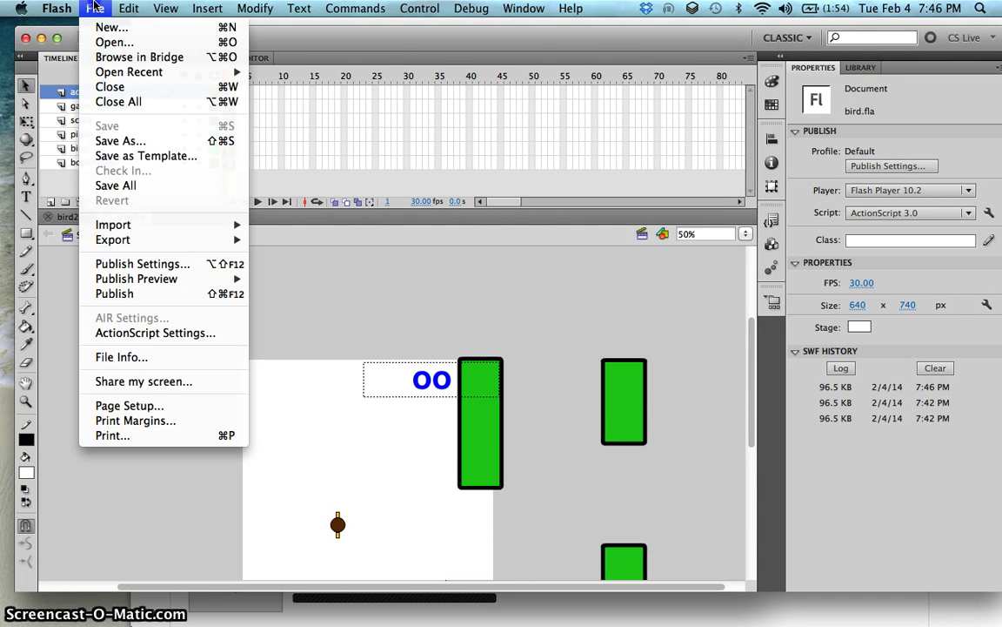
left_click(131, 260)
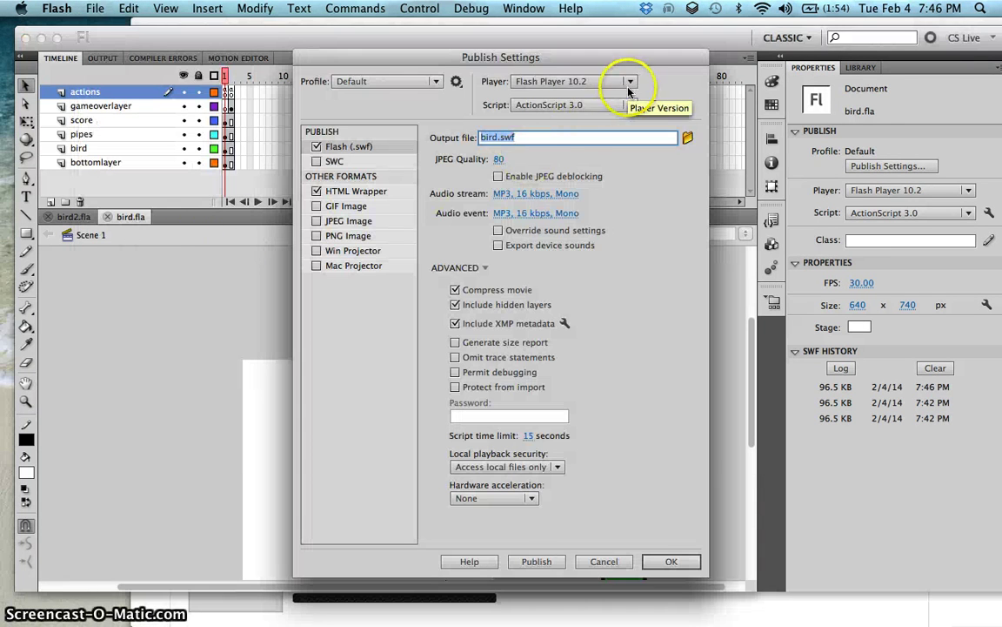
left_click(630, 80)
Step: Choose AIR for iOS as the player, open its settings, and check the bird.ipa output file and deployment options
left_click(595, 214)
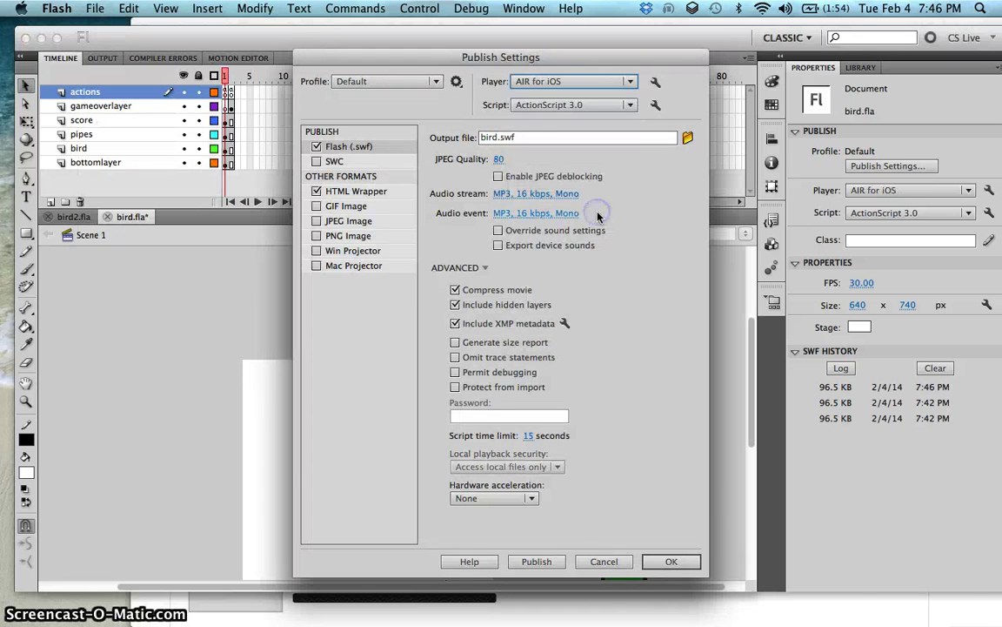
left_click(655, 82)
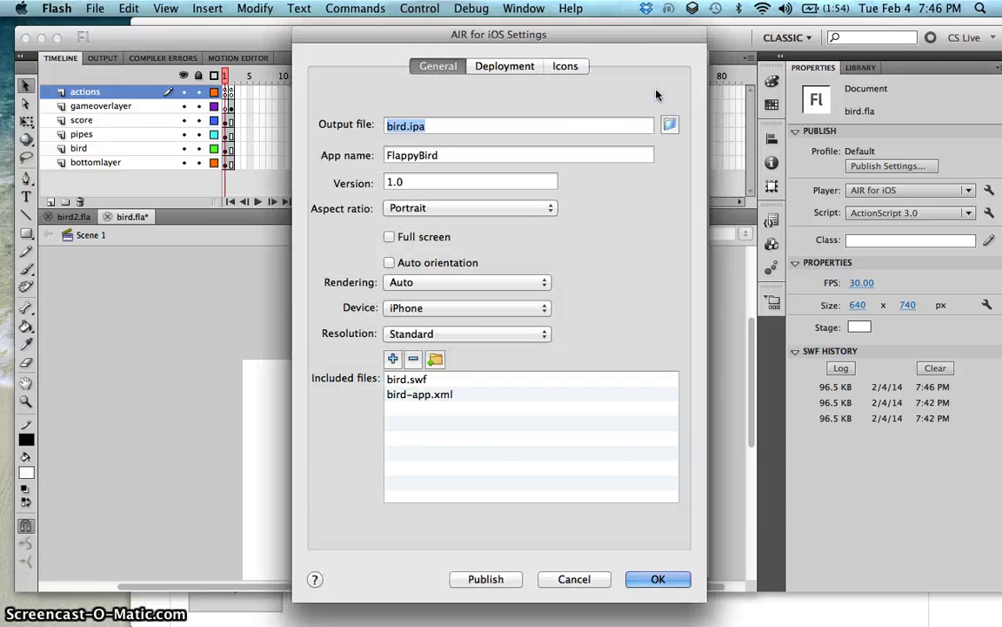
left_click(411, 126)
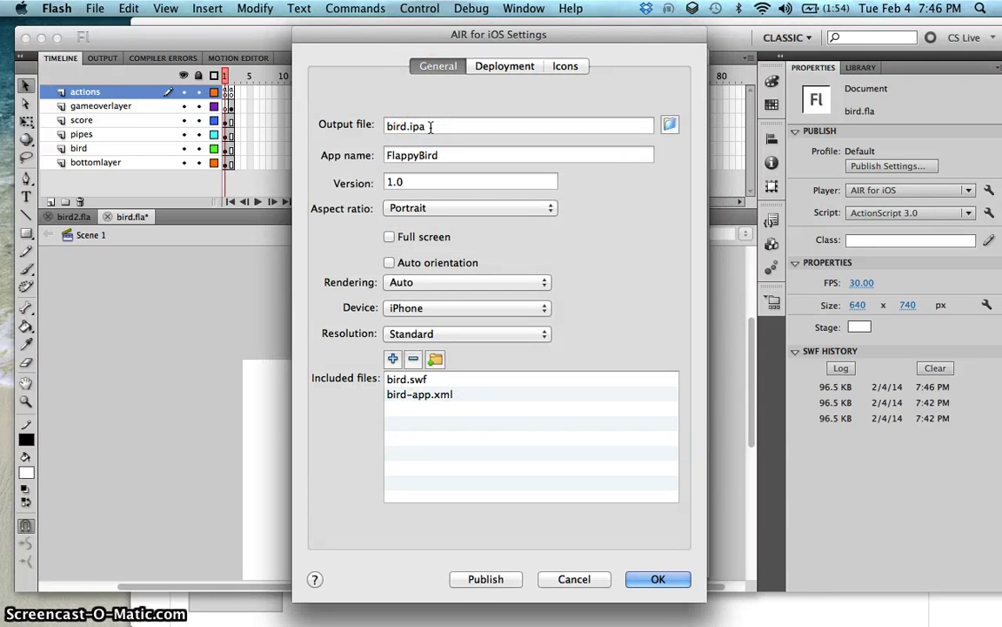
double_click(430, 126)
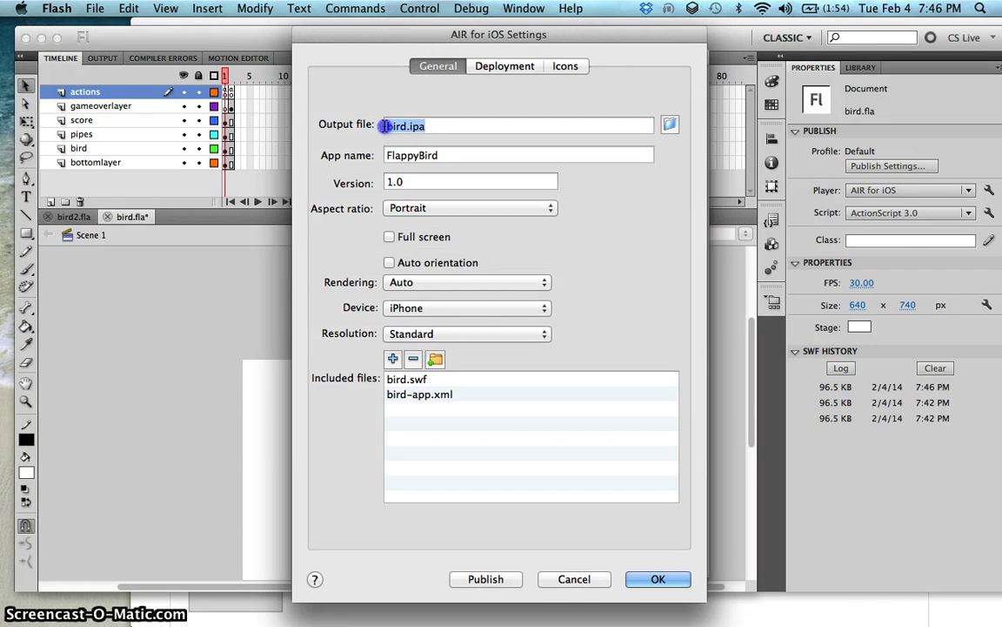
left_click(426, 126)
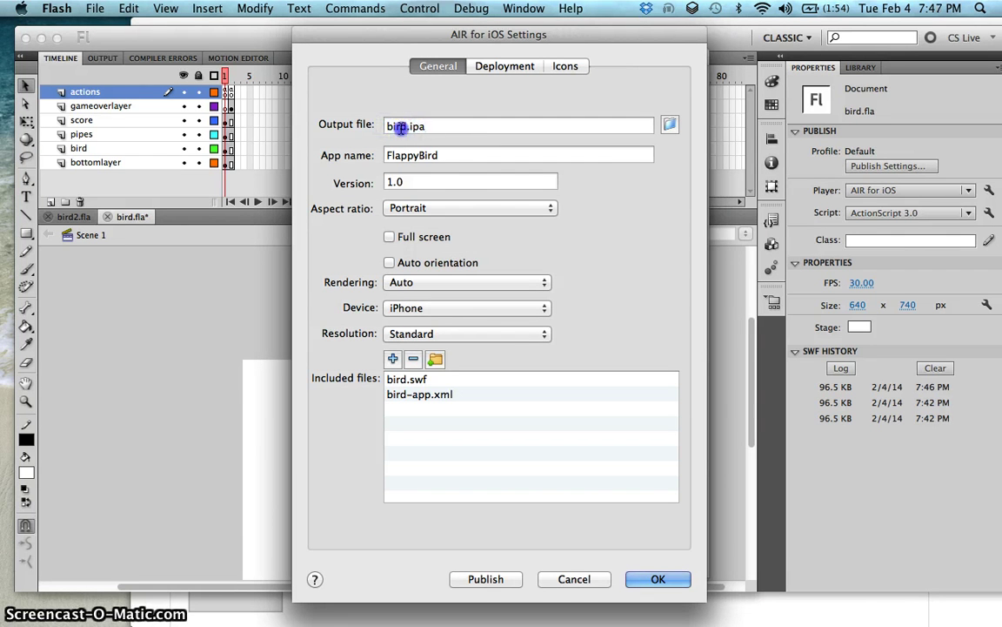
double_click(384, 127)
left_click_drag(427, 155, 431, 157)
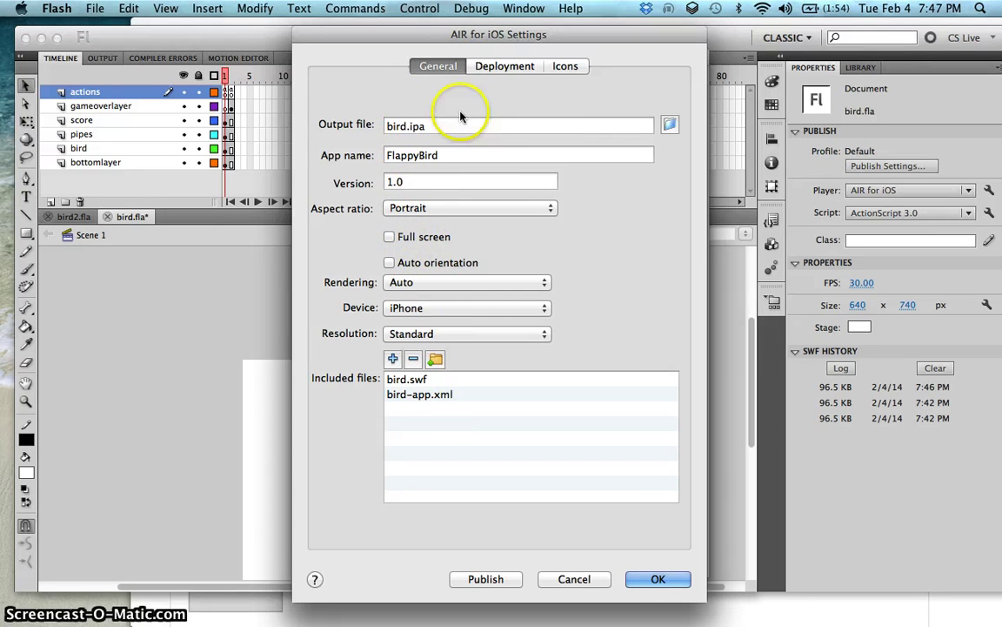
left_click(477, 69)
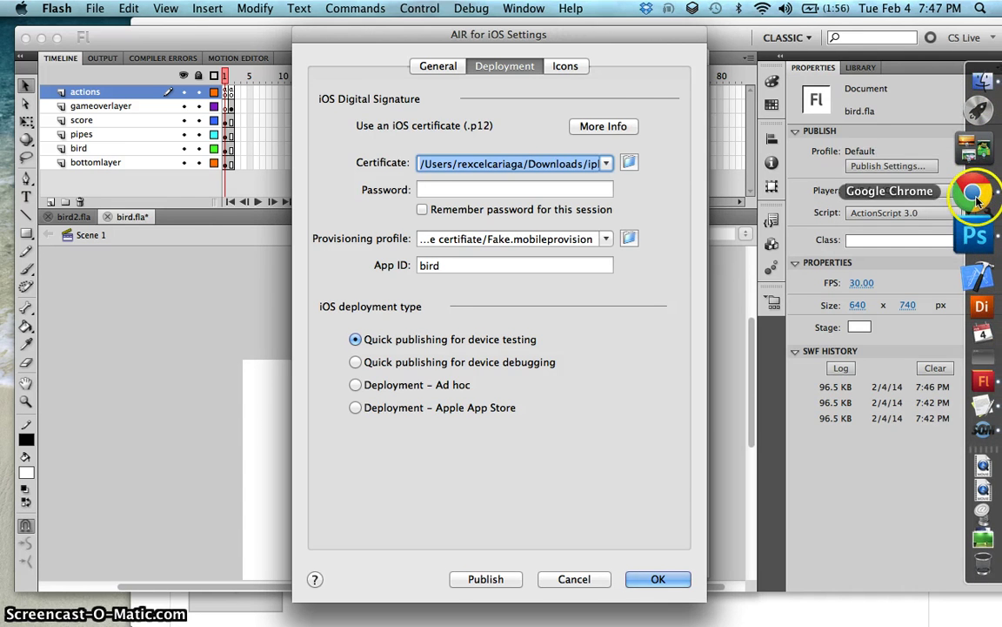
Step: Search Google for 'apple developer' in a new Chrome tab
left_click(976, 196)
left_click(362, 37)
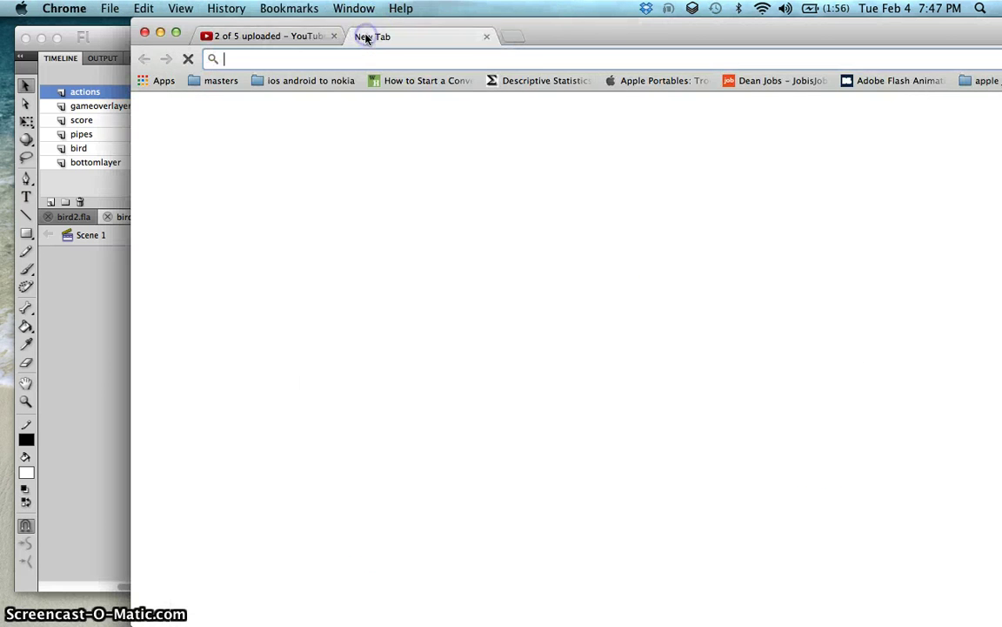
type("apple dev")
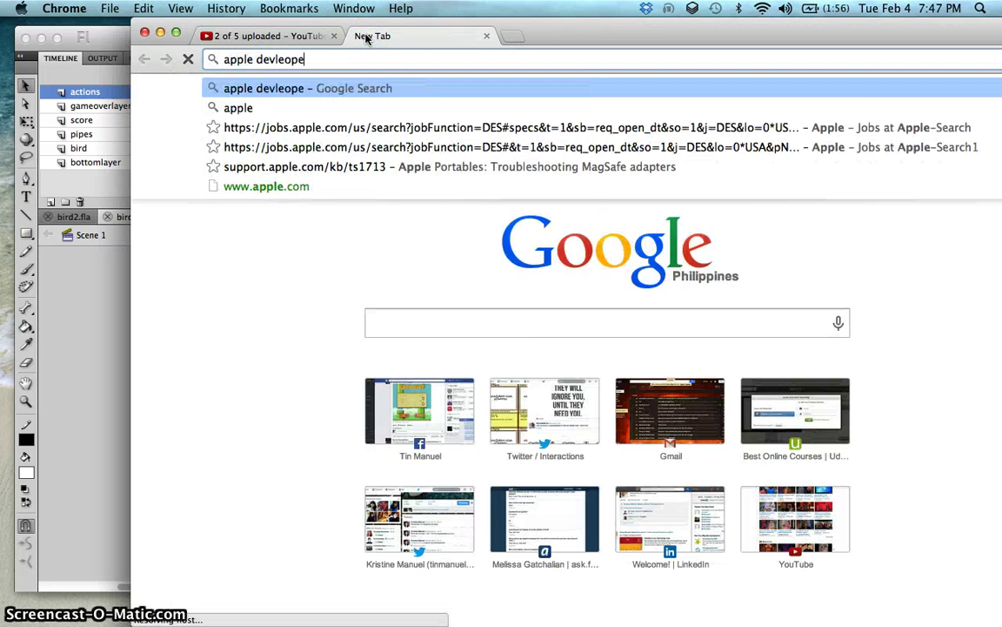
type("eloper")
key("Return")
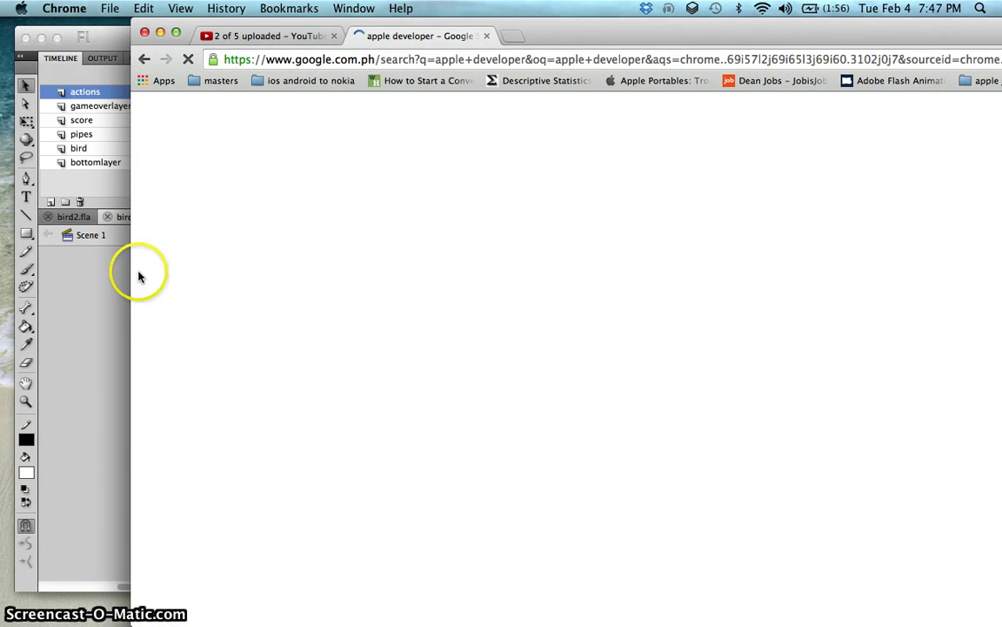
Step: Set the iOS certificate to fakeiOS.p12 from Dropbox/ios_certificates, entering and remembering its password
left_click(93, 308)
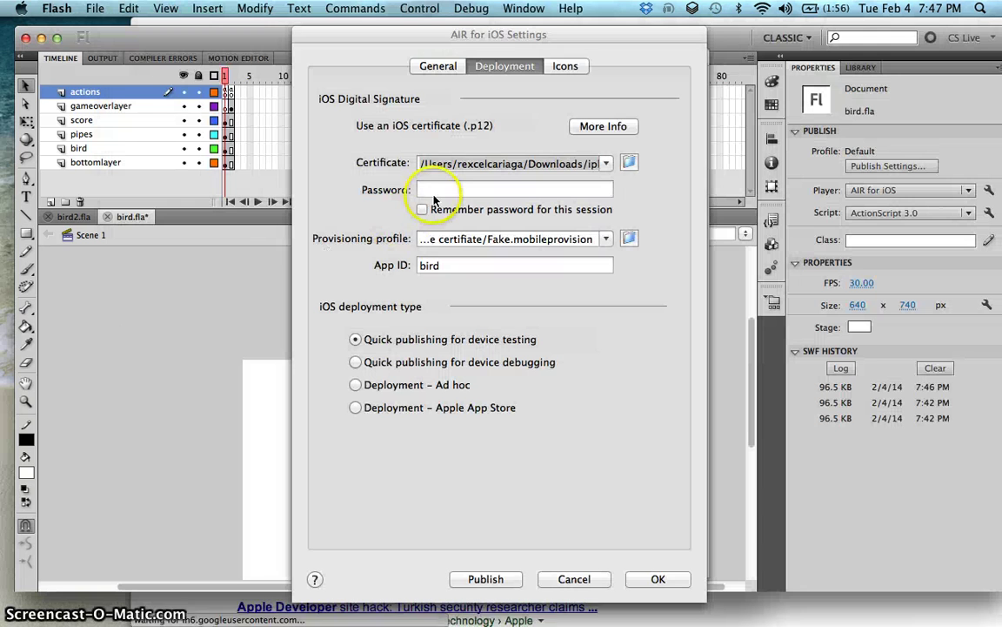
left_click(421, 164)
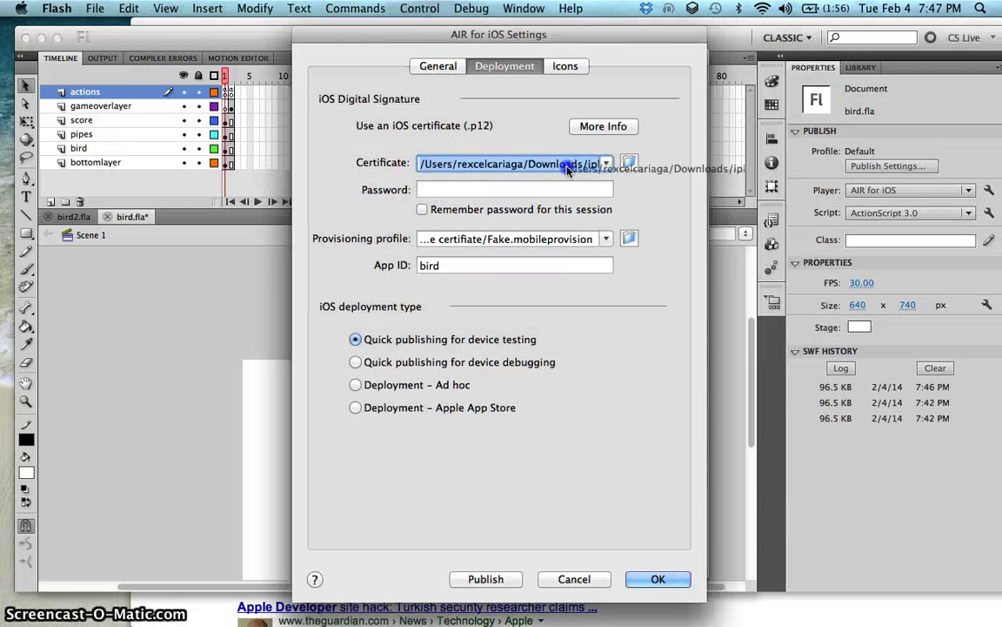
left_click(630, 161)
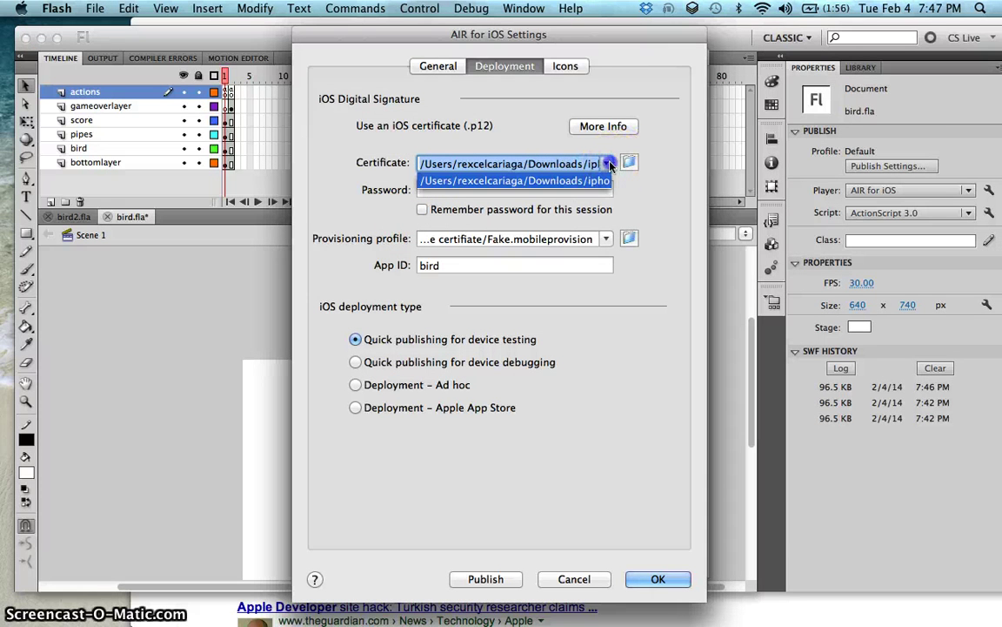
left_click(628, 166)
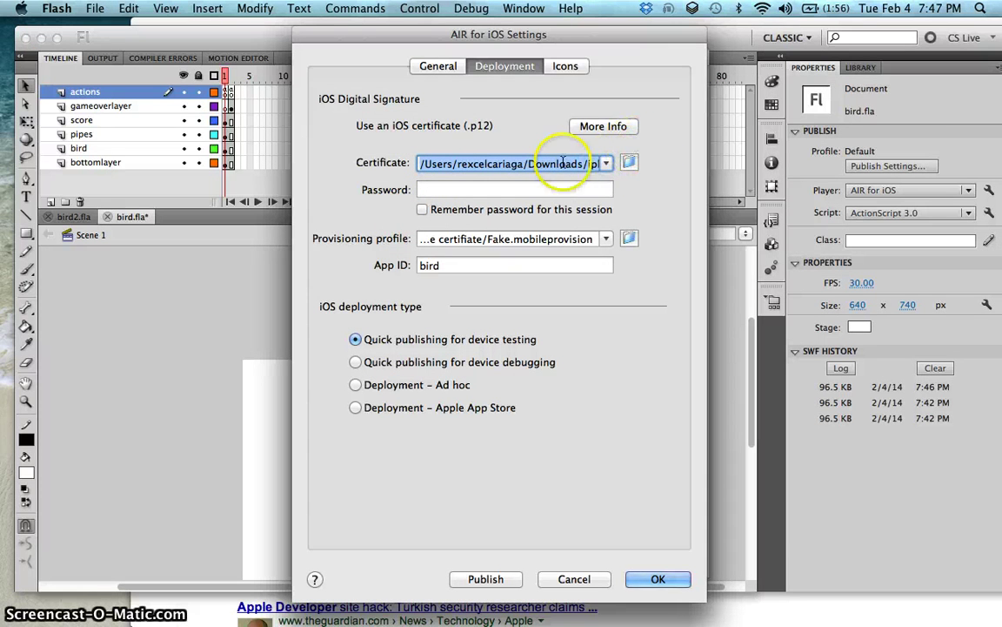
left_click(630, 166)
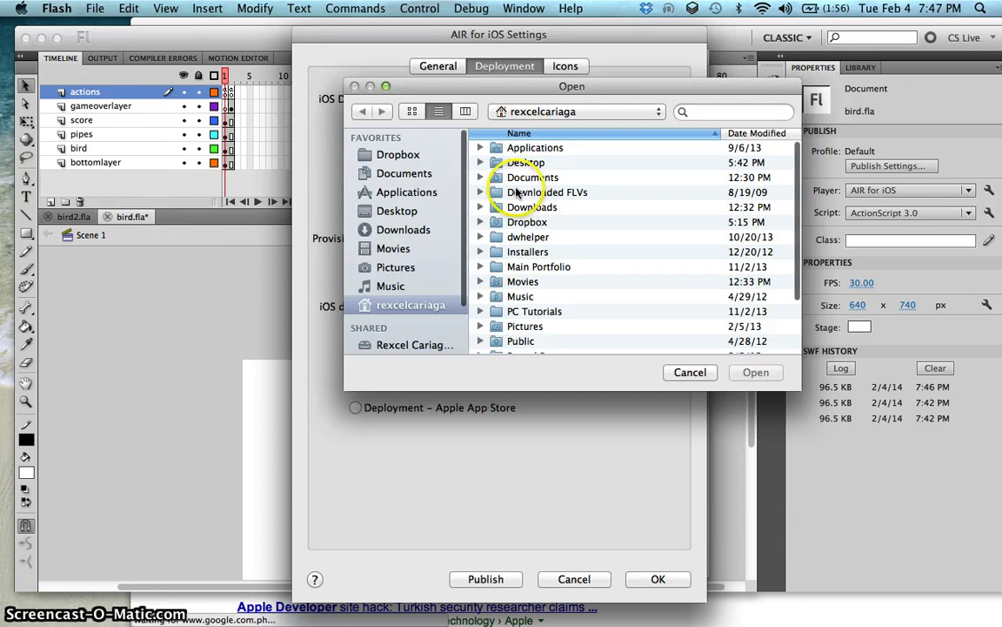
double_click(523, 221)
scroll(565, 191, "down", 5)
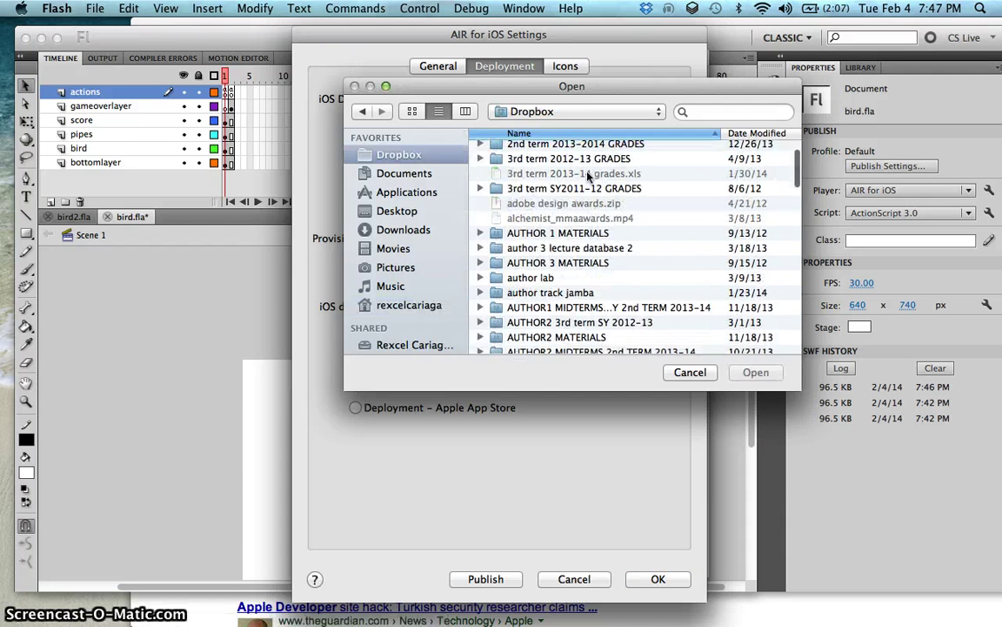
scroll(588, 177, "down", 15)
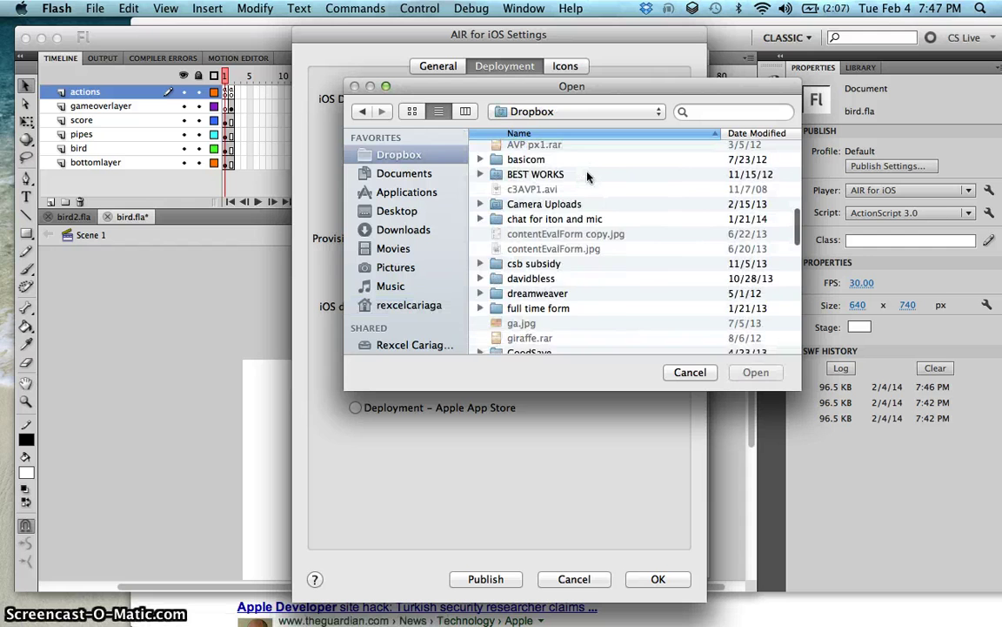
scroll(588, 176, "down", 10)
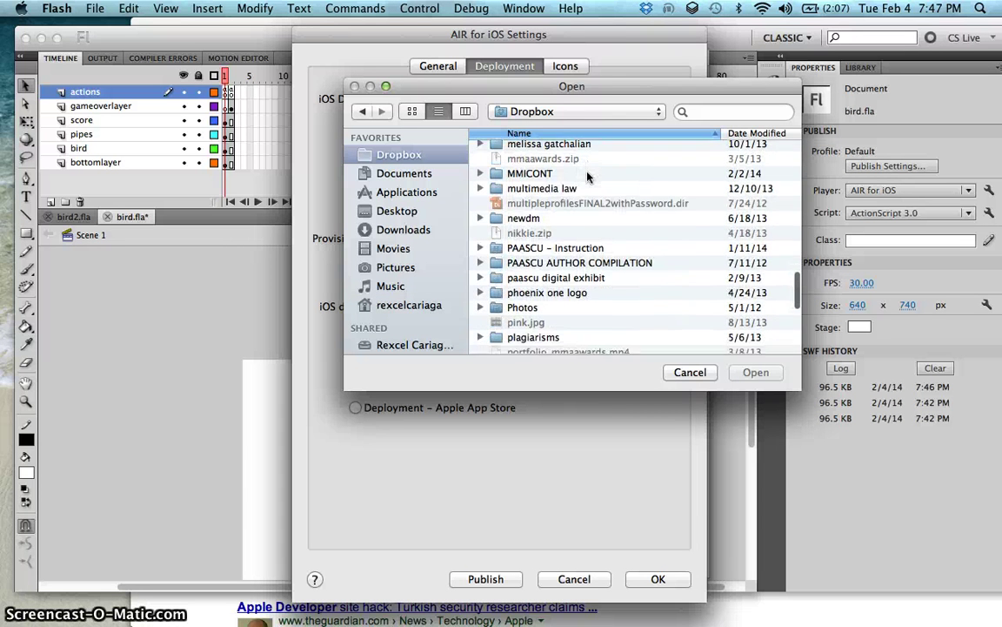
scroll(588, 177, "down", 10)
scroll(588, 177, "up", 20)
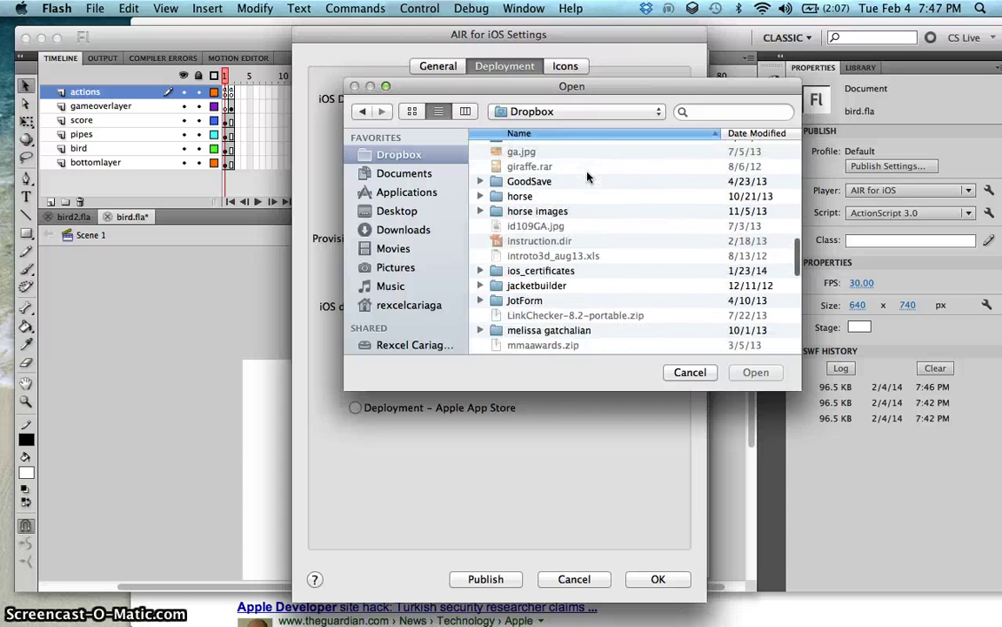
scroll(588, 177, "down", 2)
double_click(557, 242)
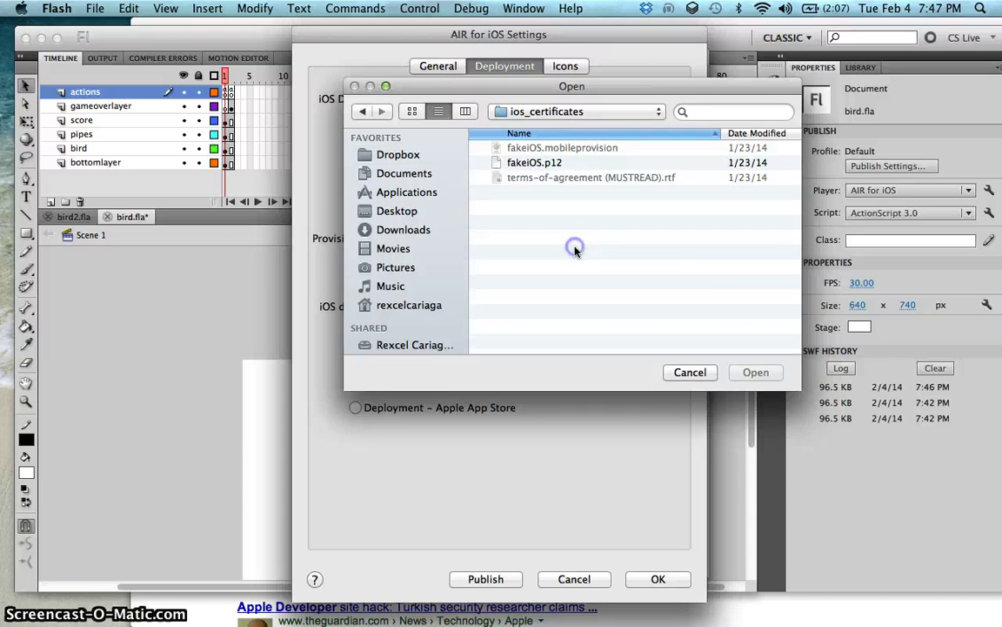
left_click_drag(574, 89, 776, 97)
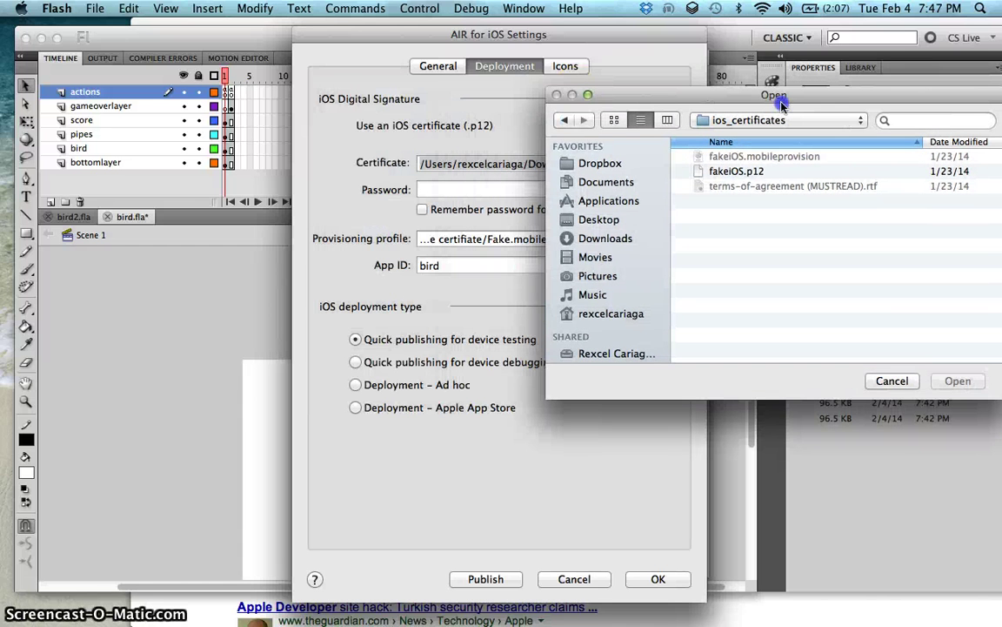
left_click(769, 171)
left_click(952, 379)
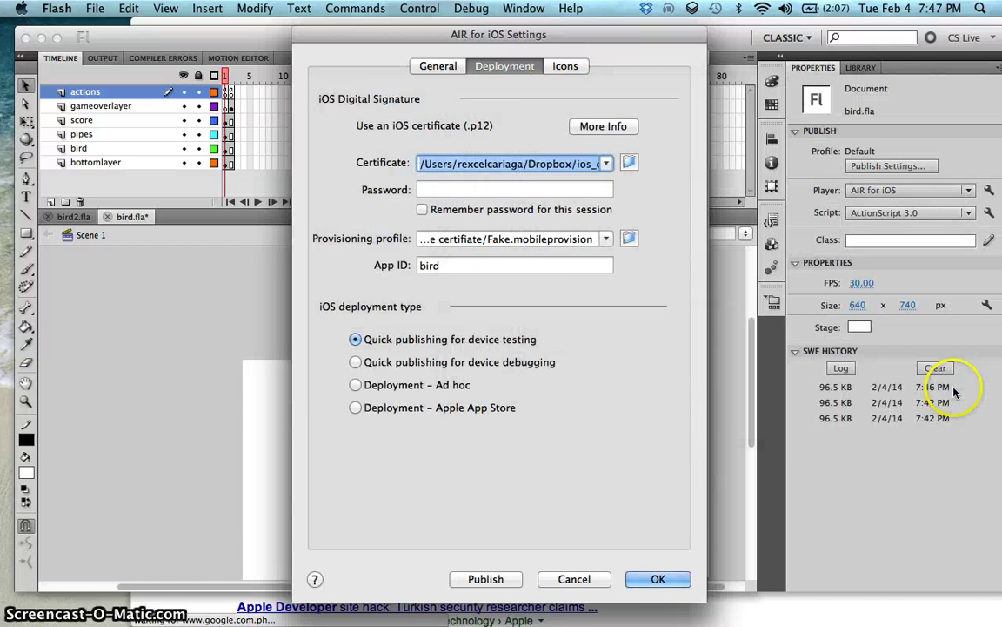
left_click(504, 188)
type("1")
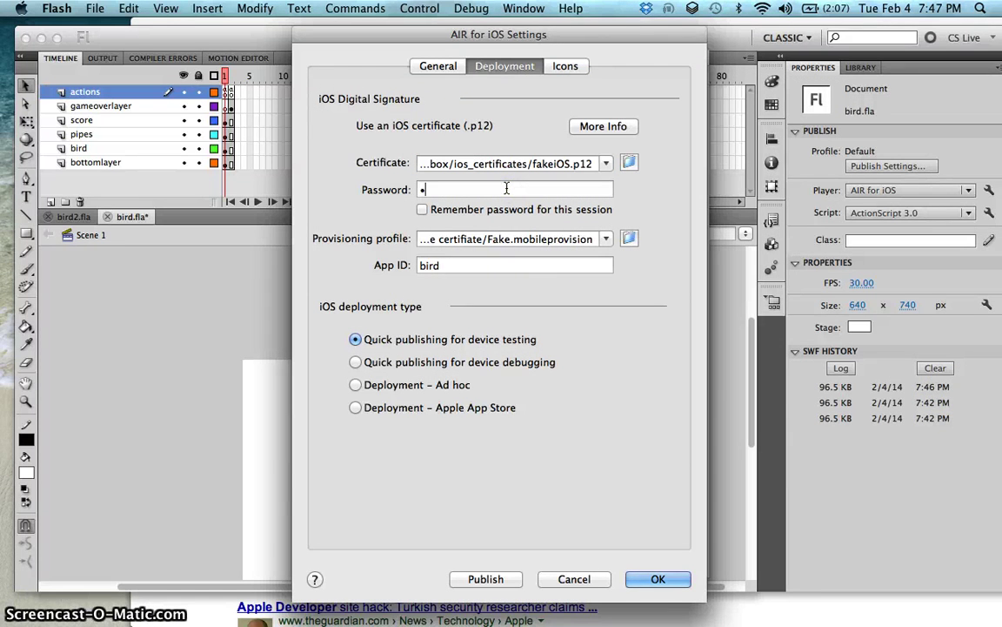
left_click(502, 209)
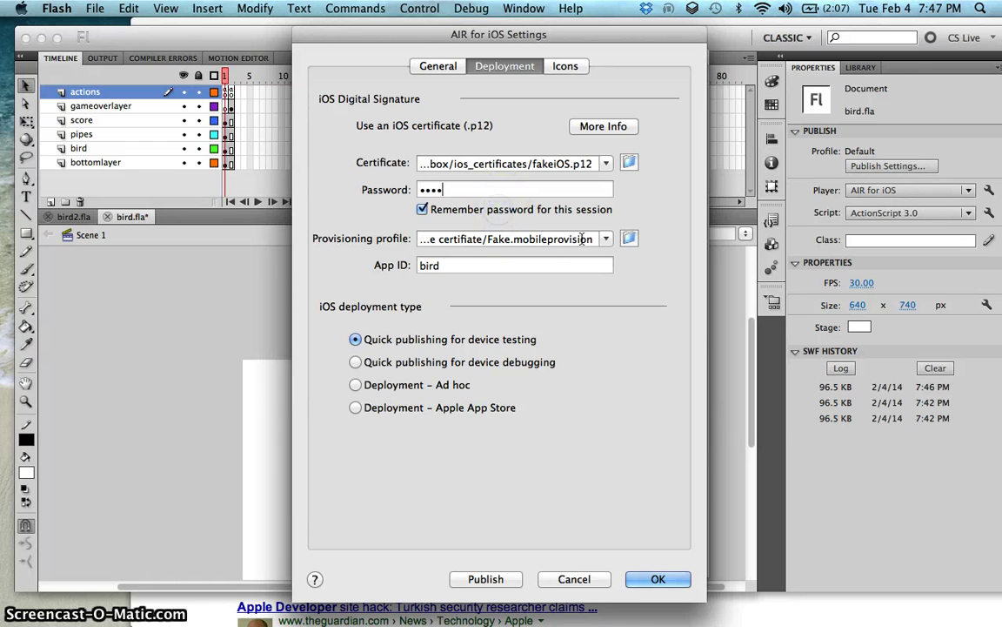
Step: Set the provisioning profile to fakeiOS.mobileprovision from Dropbox/ios_certificates
left_click(628, 239)
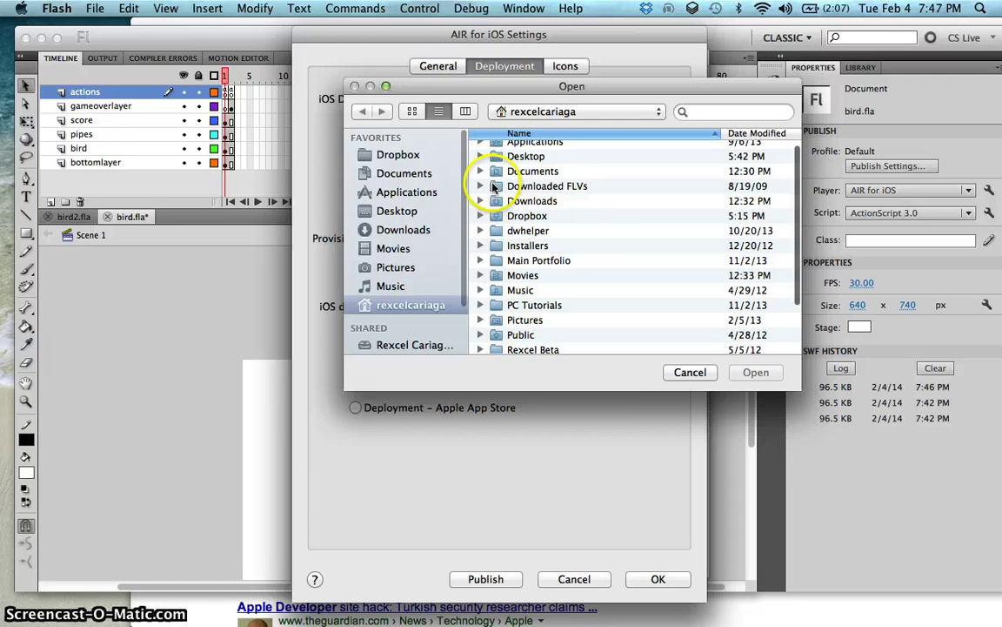
left_click(418, 154)
scroll(519, 190, "down", 2)
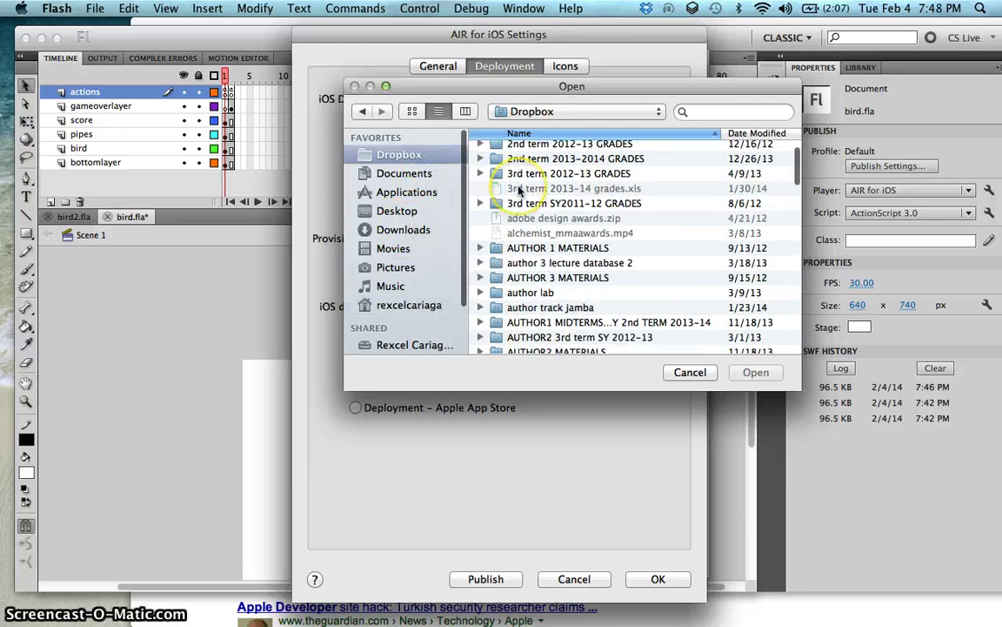
scroll(520, 190, "down", 15)
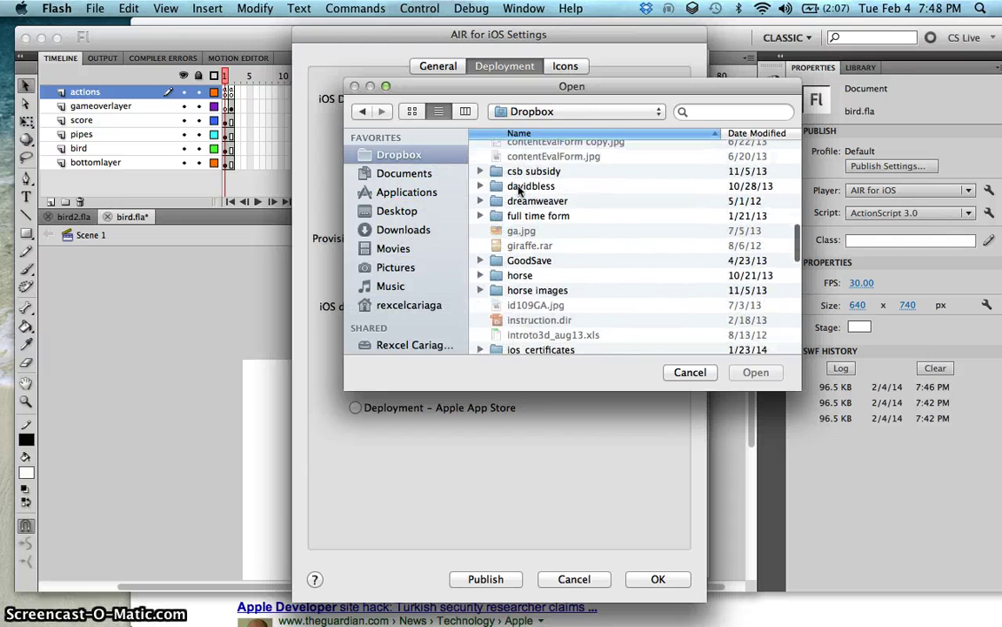
scroll(519, 190, "up", 5)
scroll(520, 189, "down", 15)
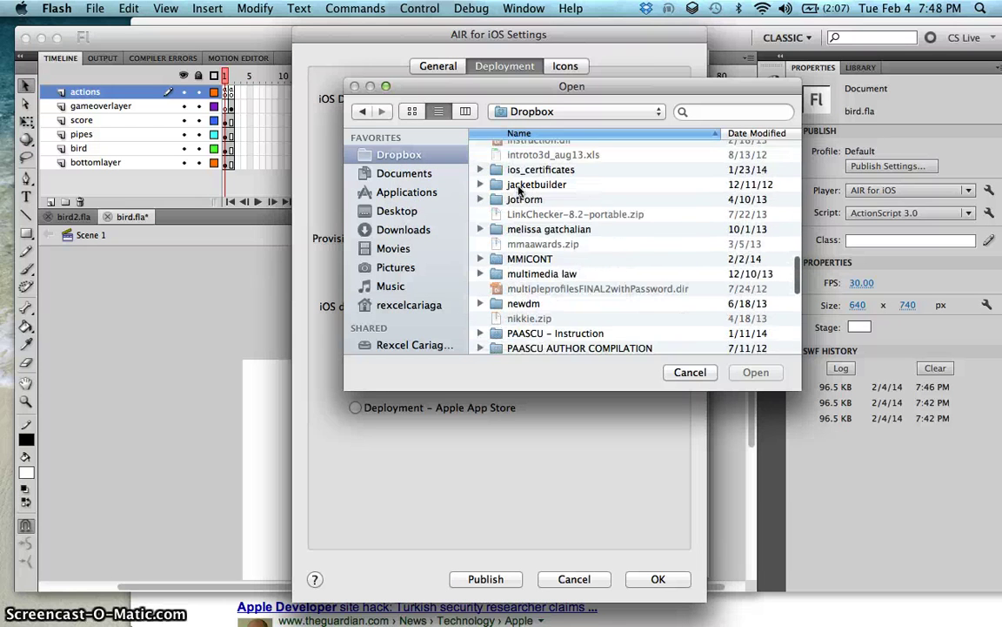
scroll(519, 190, "up", 1)
double_click(535, 163)
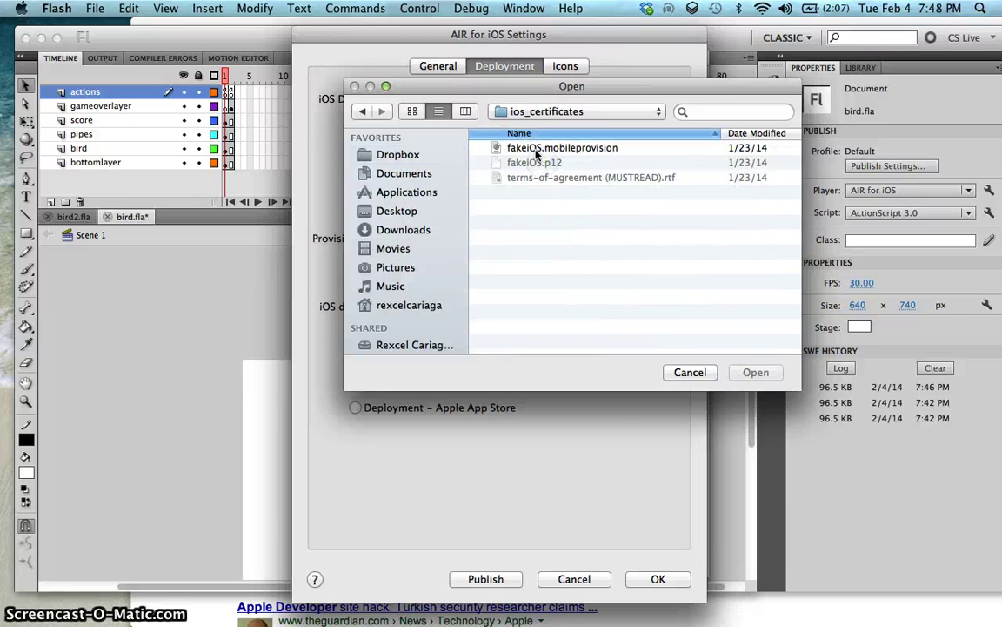
left_click(535, 148)
left_click(755, 371)
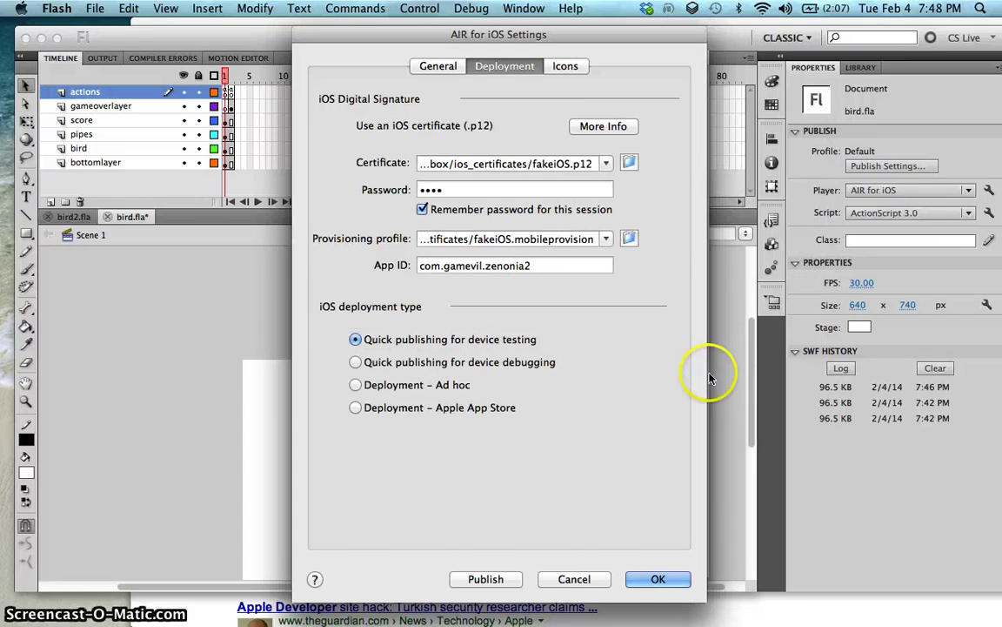
Step: Open the Apple Developer website from the Google search results in Chrome
mouse_move(983, 470)
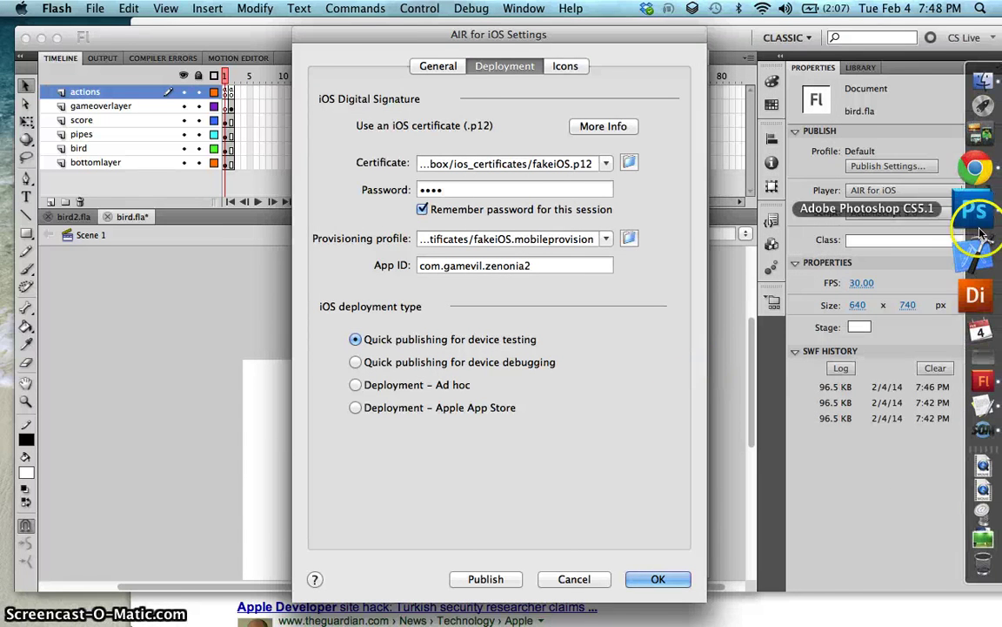
left_click(975, 168)
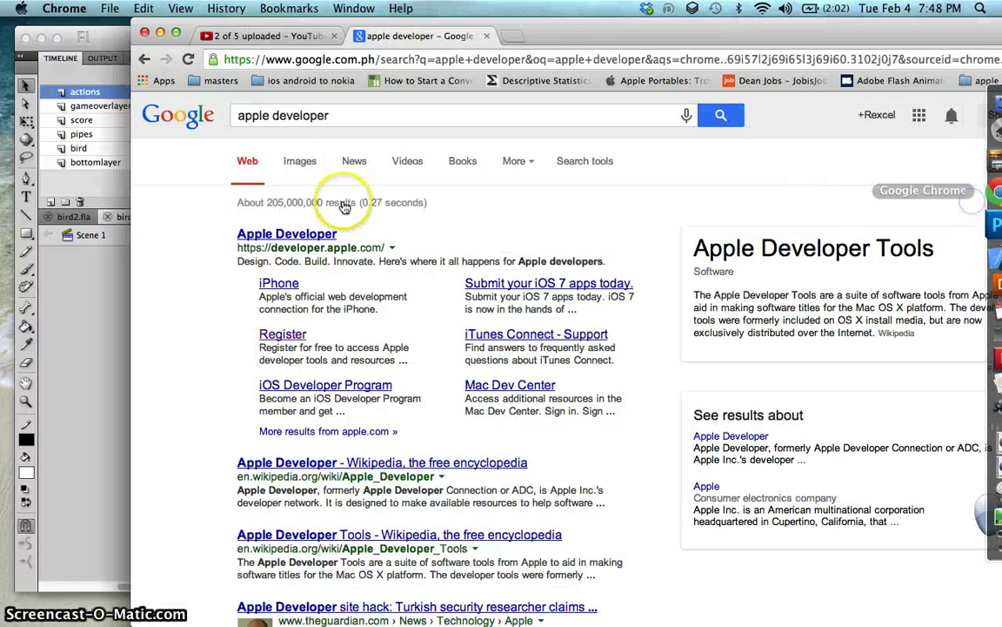
left_click(286, 239)
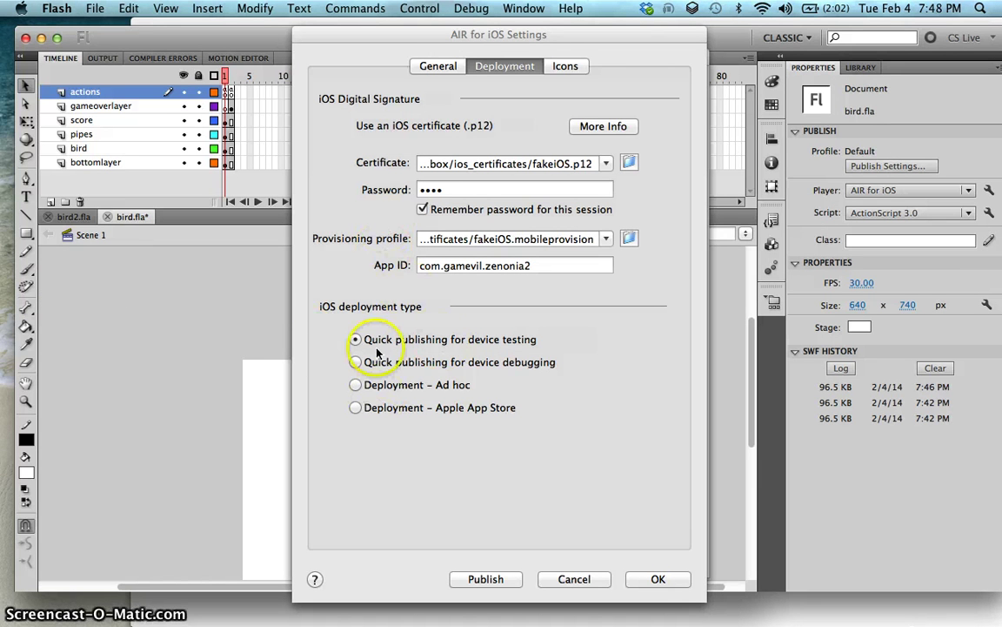
Step: Open the AIR for iOS icon settings and review the available icon size slots
left_click(564, 65)
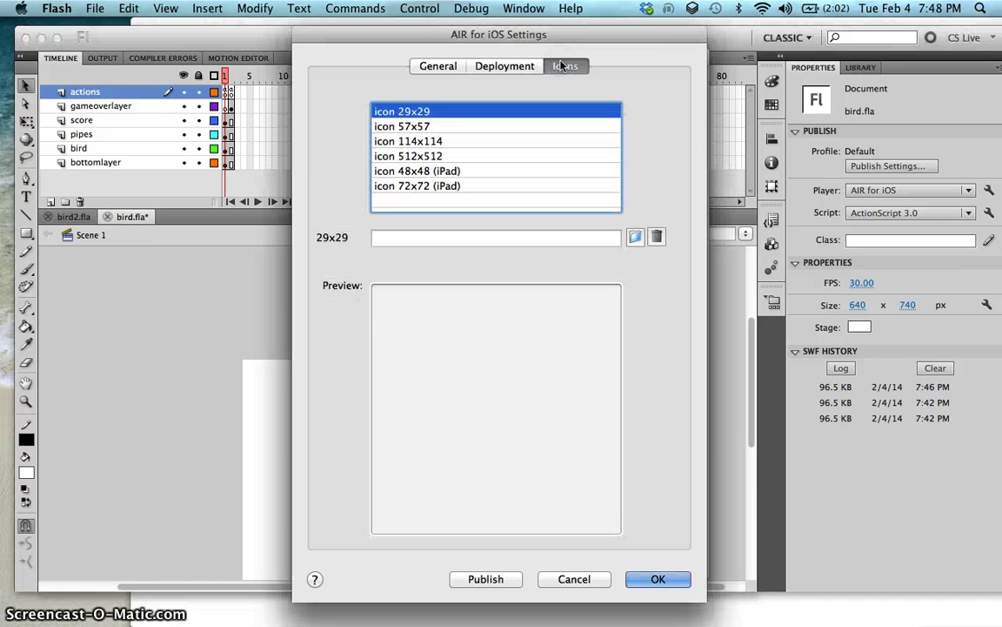
left_click_drag(568, 39, 633, 43)
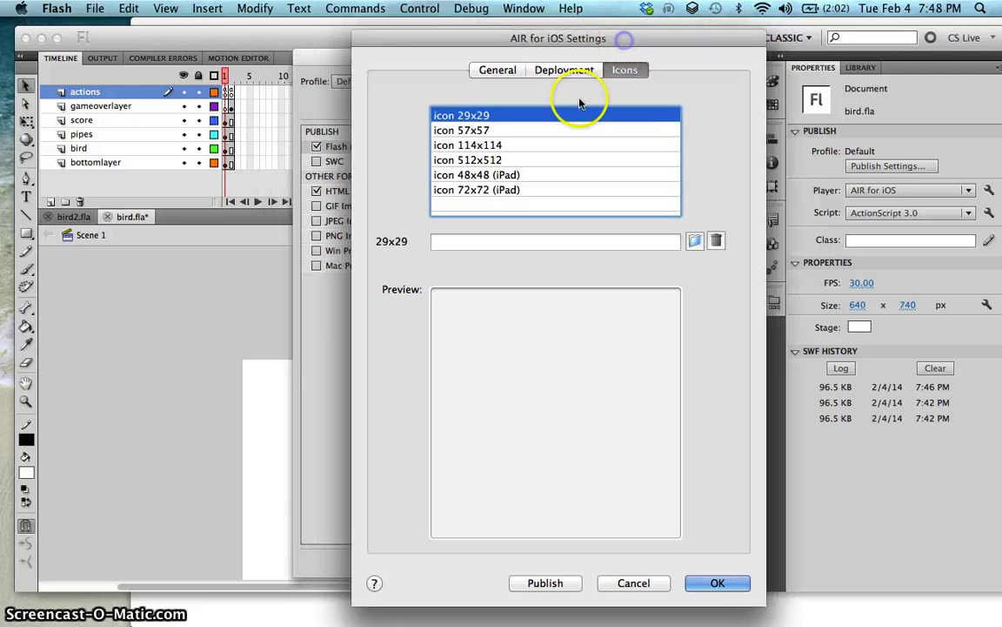
left_click(568, 130)
left_click(550, 158)
left_click(543, 174)
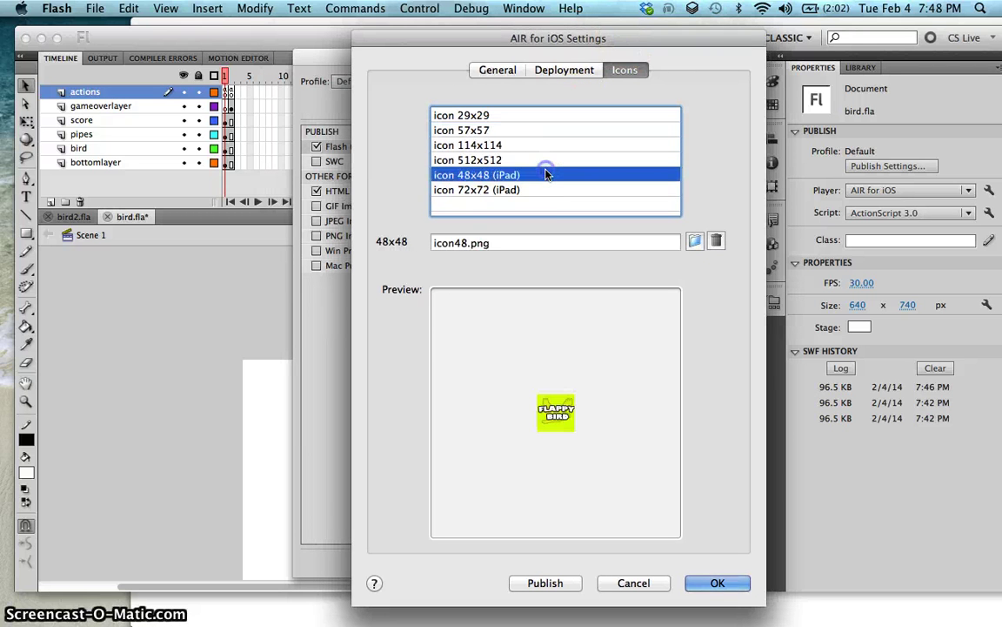
left_click(541, 189)
left_click(543, 174)
left_click(545, 161)
left_click(548, 145)
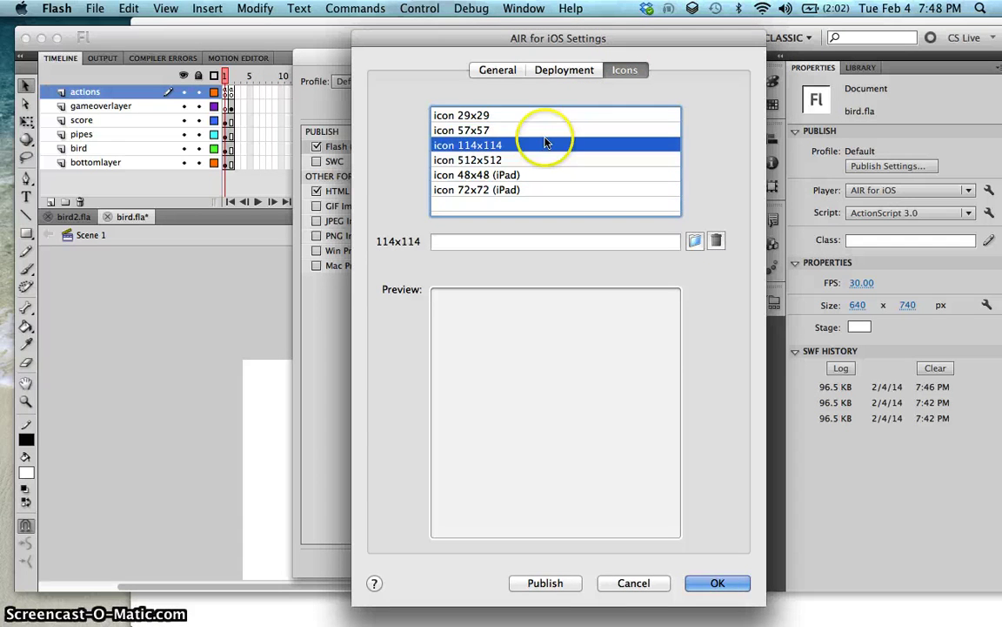
left_click(547, 130)
left_click(552, 118)
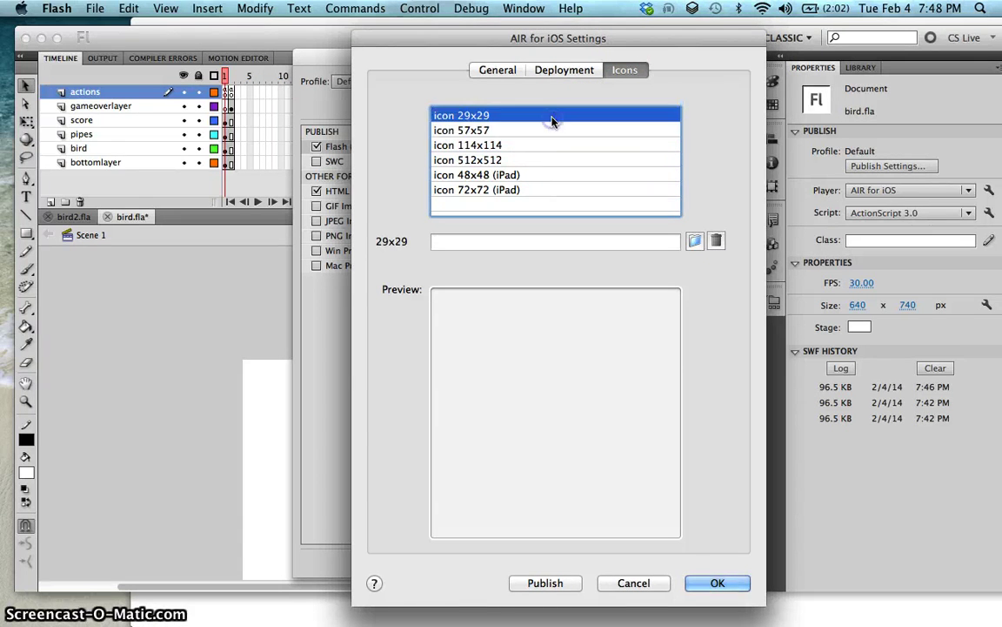
Step: Set icon29.png from the flappy bird folder as the 29x29 icon
left_click(694, 241)
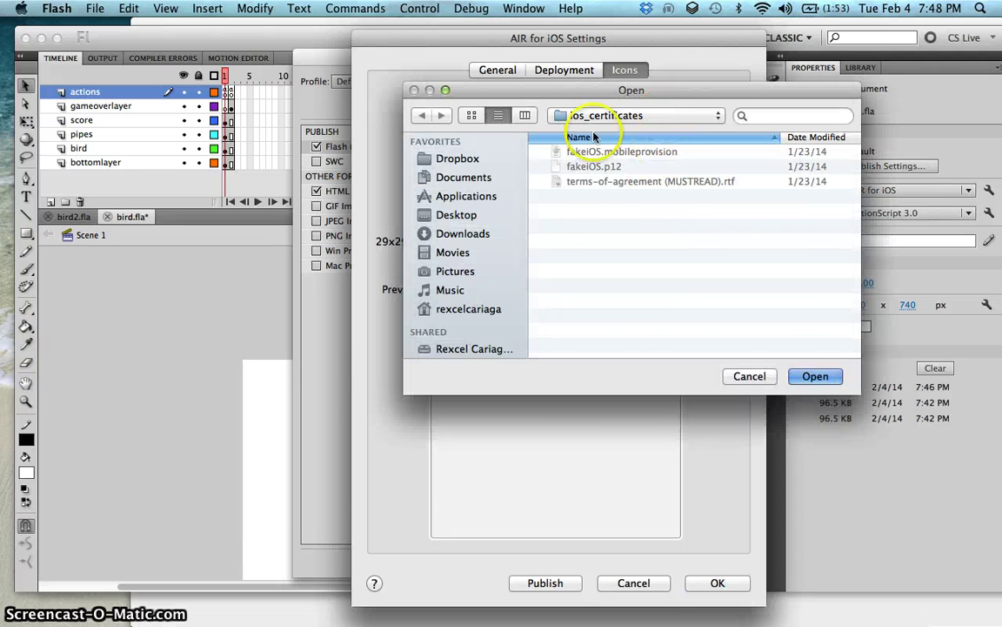
left_click(493, 159)
left_click(459, 215)
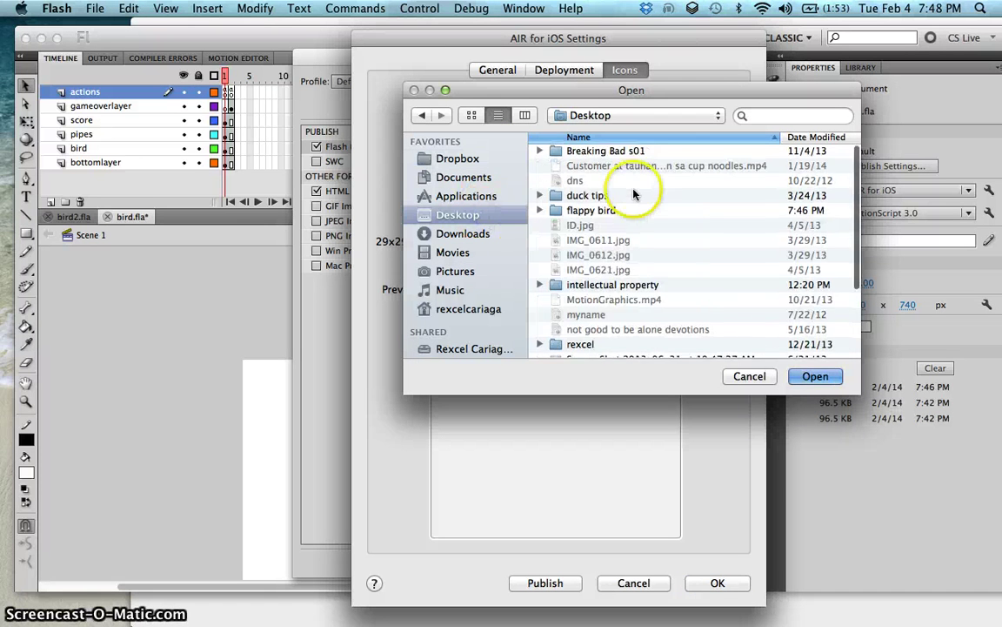
scroll(634, 195, "down", 2)
scroll(633, 189, "up", 1)
double_click(625, 182)
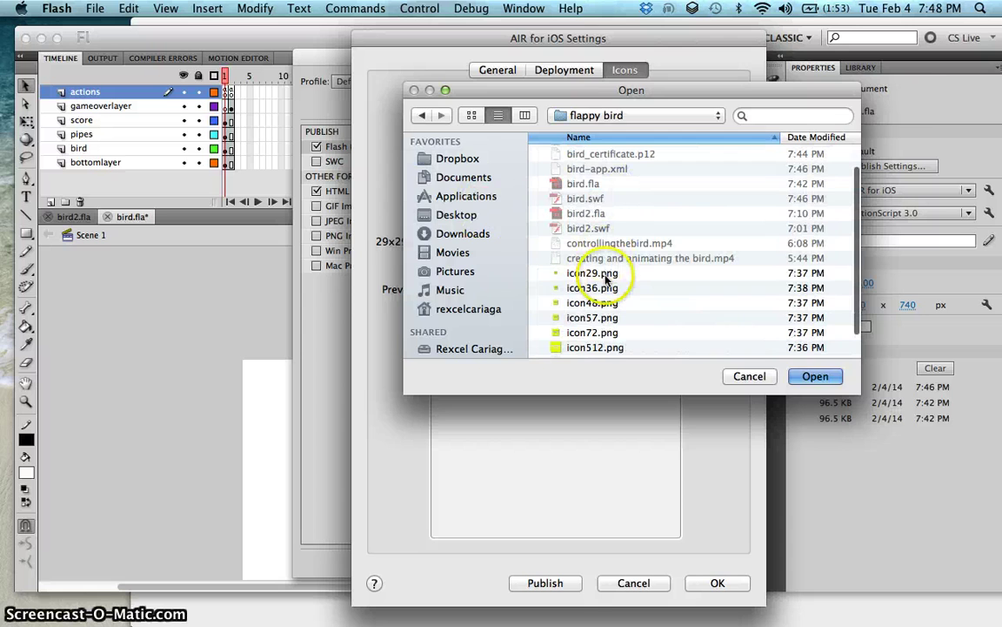
left_click(593, 273)
key("Return")
Step: Set icon57.png as the 57x57 icon, leaving the 114x114 slot empty for now
left_click(462, 127)
left_click(692, 240)
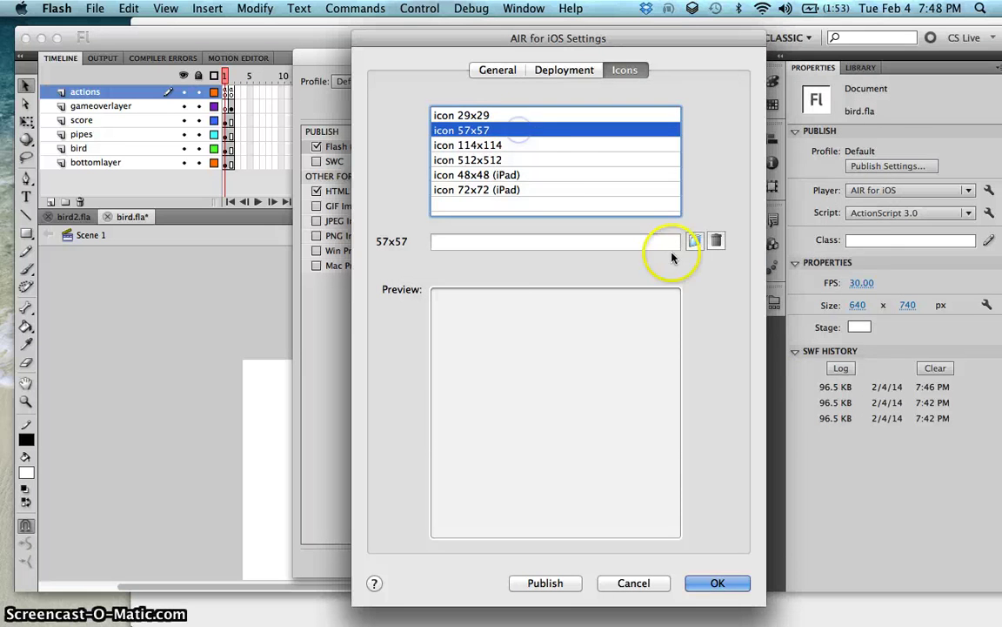
scroll(622, 209, "down", 1)
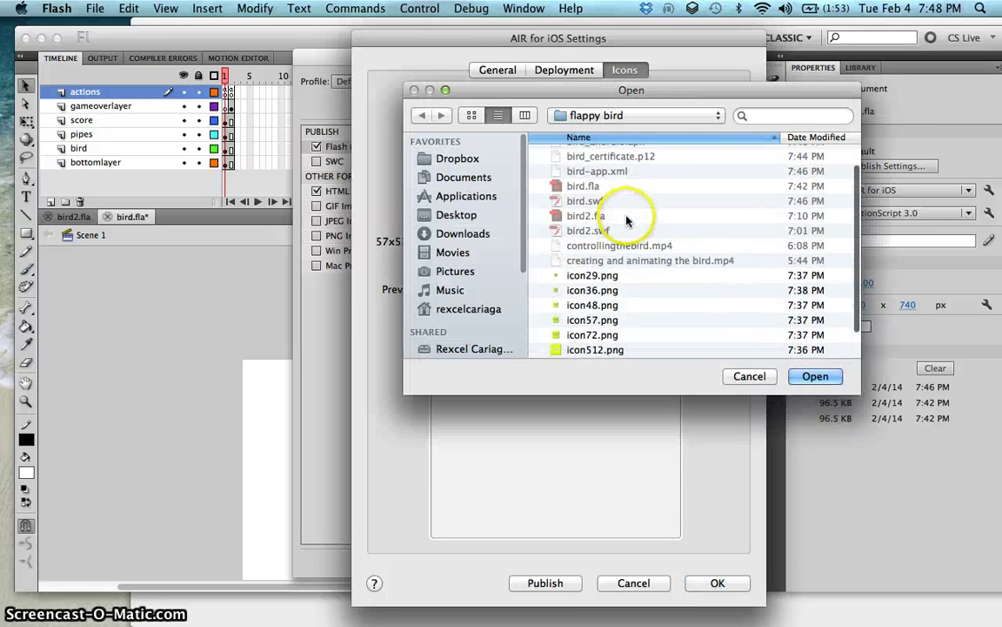
left_click(592, 319)
left_click(815, 376)
left_click(515, 144)
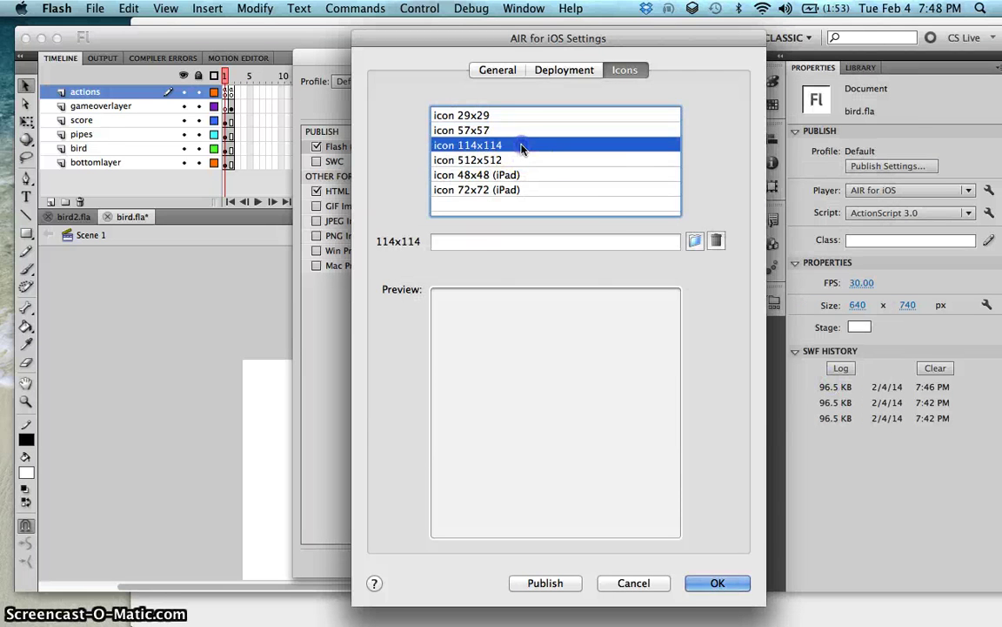
left_click(693, 239)
scroll(693, 237, "down", 3)
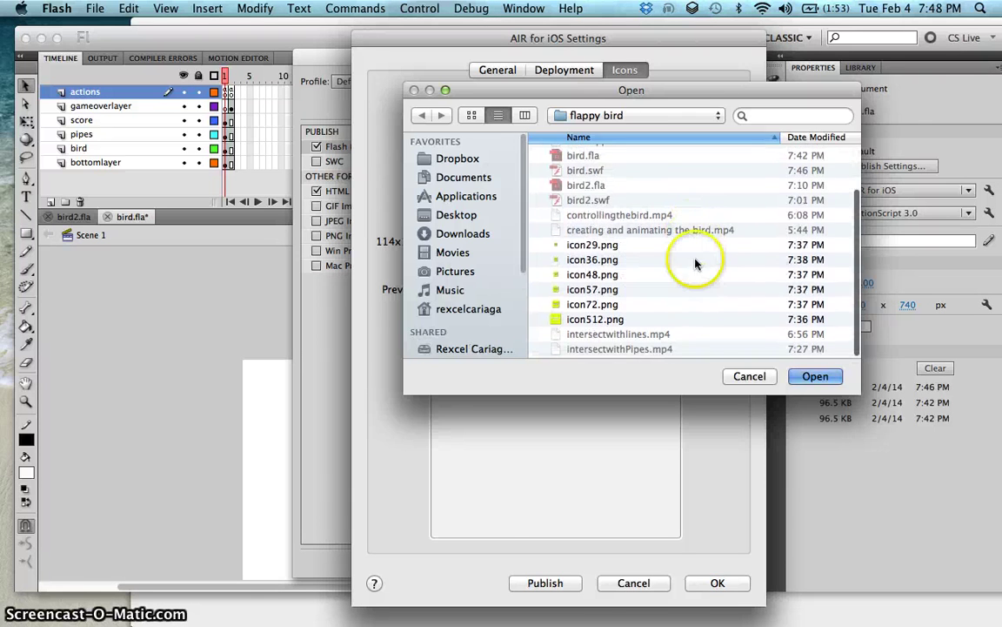
left_click(750, 376)
Step: Set icon512.png as the 512x512 icon
left_click(566, 172)
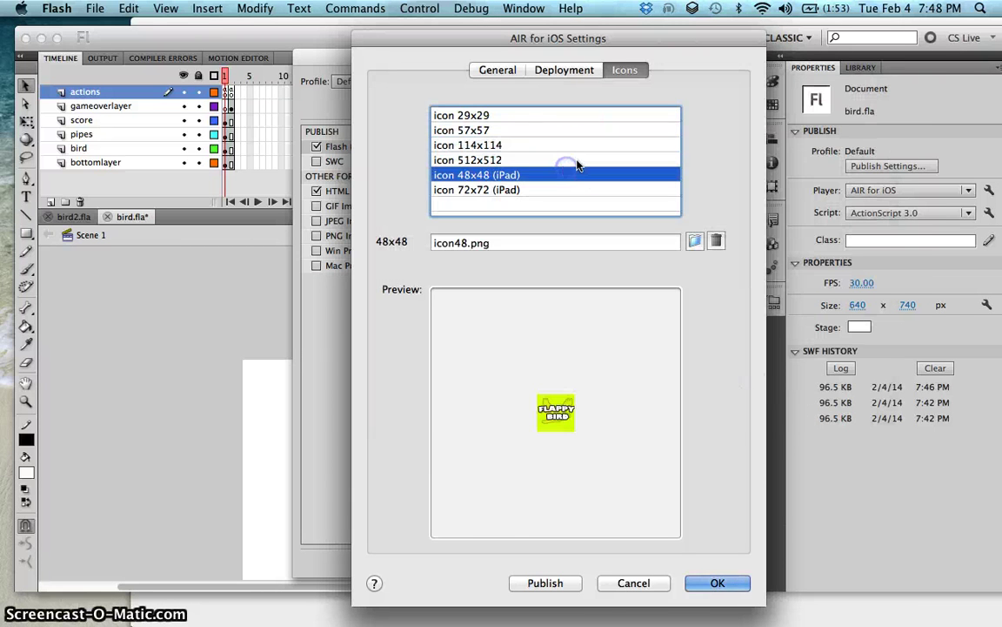
left_click(579, 160)
left_click(694, 239)
scroll(694, 233, "down", 2)
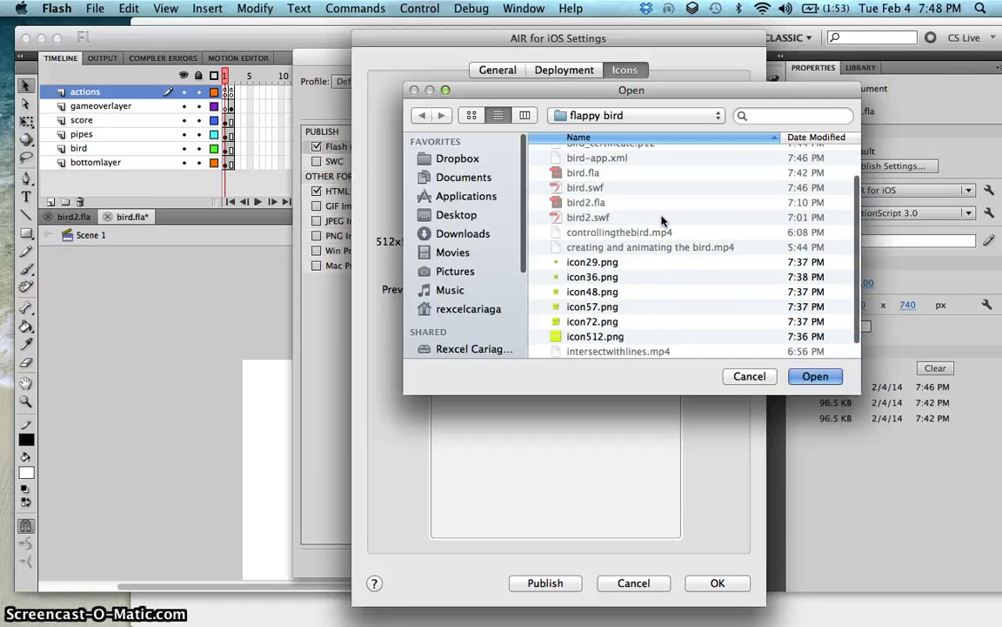
left_click(642, 336)
left_click(815, 376)
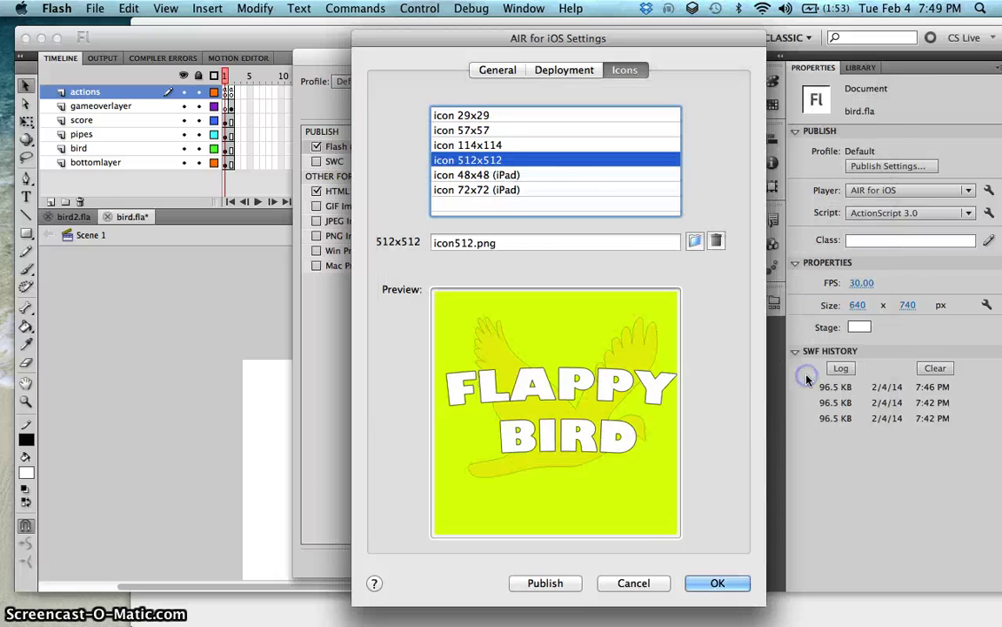
Step: Set icon48.png as the 48x48 iPad icon
left_click(544, 177)
left_click(694, 240)
scroll(697, 233, "down", 1)
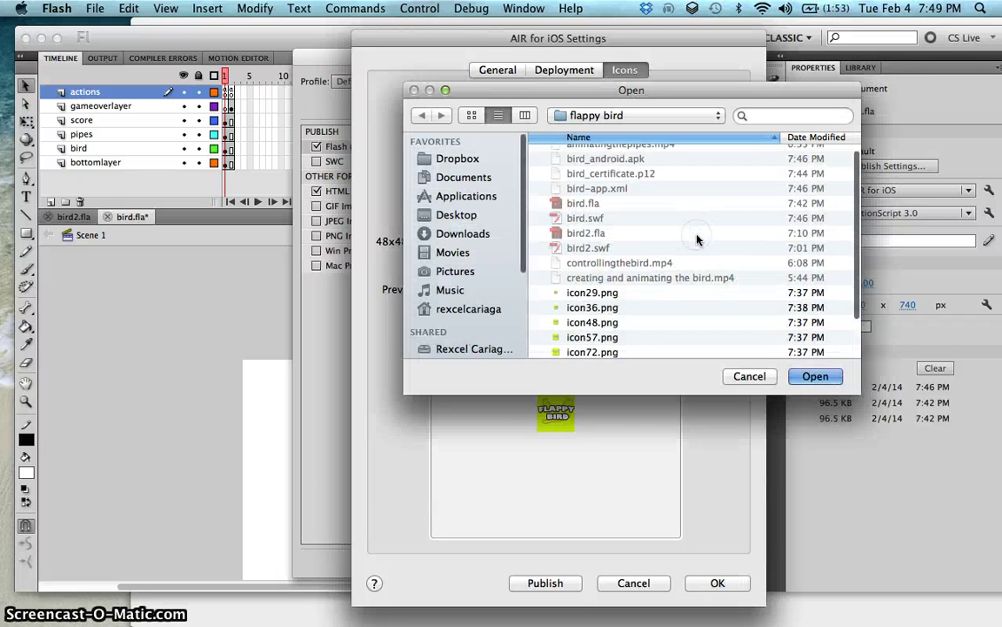
left_click_drag(644, 89, 789, 65)
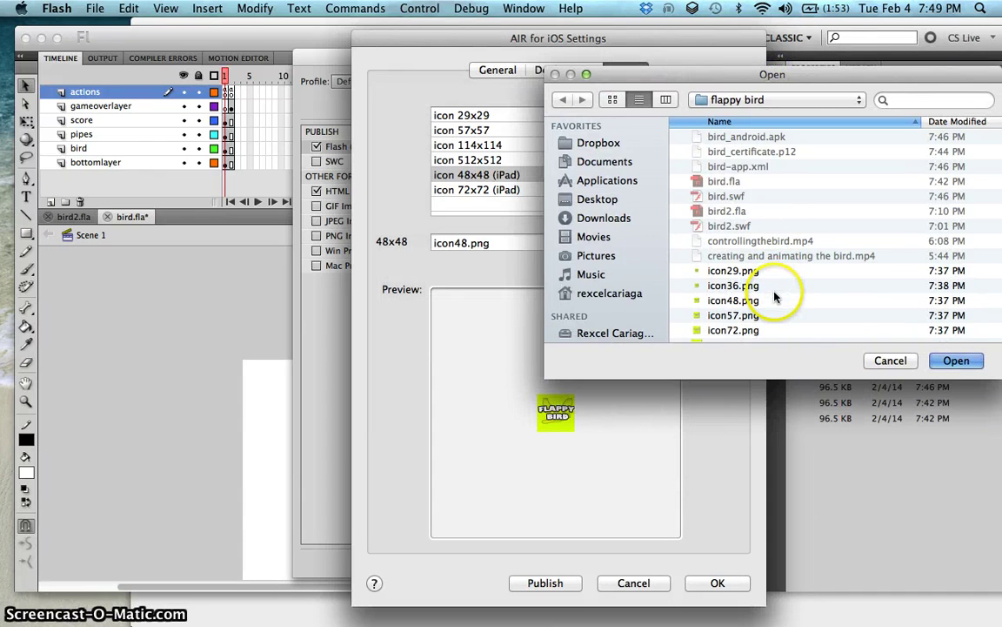
left_click(731, 286)
left_click(739, 300)
left_click(948, 359)
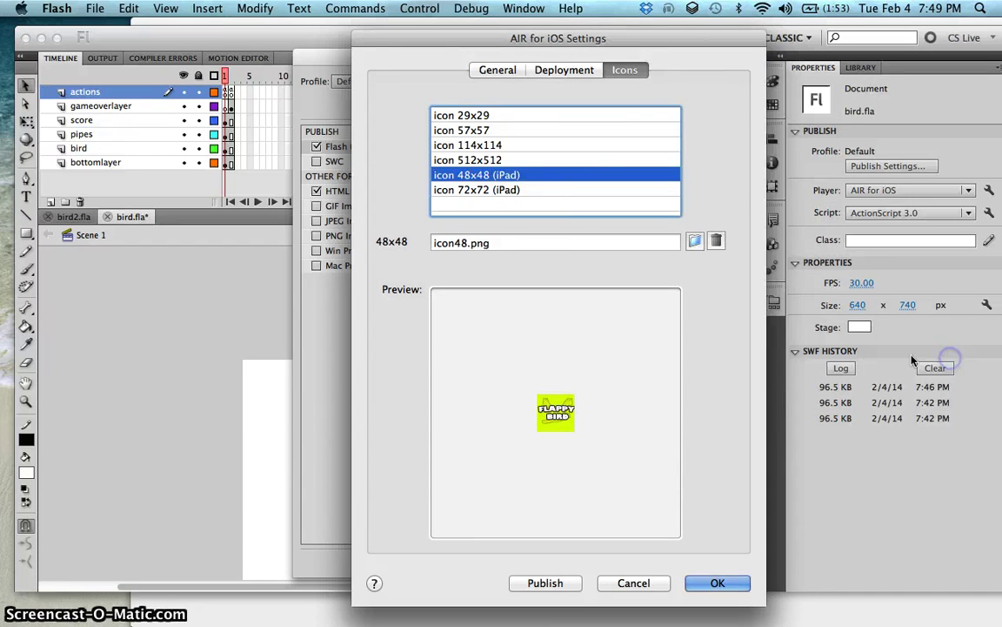
Step: Set icon72.png as the 72x72 iPad icon and review the filled slots
left_click(549, 190)
left_click(695, 241)
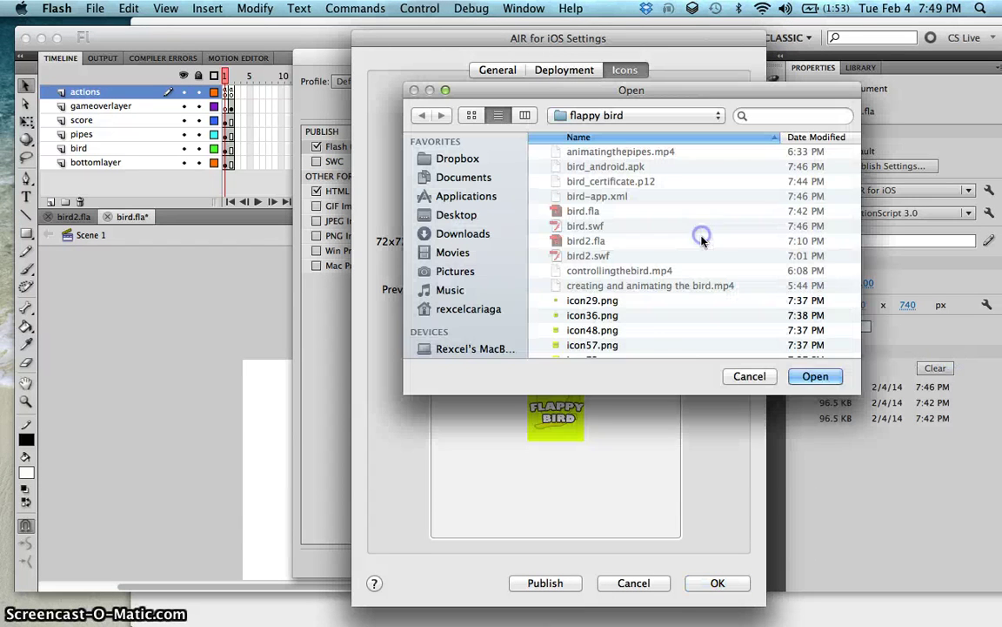
left_click(662, 341)
scroll(661, 341, "down", 1)
left_click(663, 338)
left_click(815, 376)
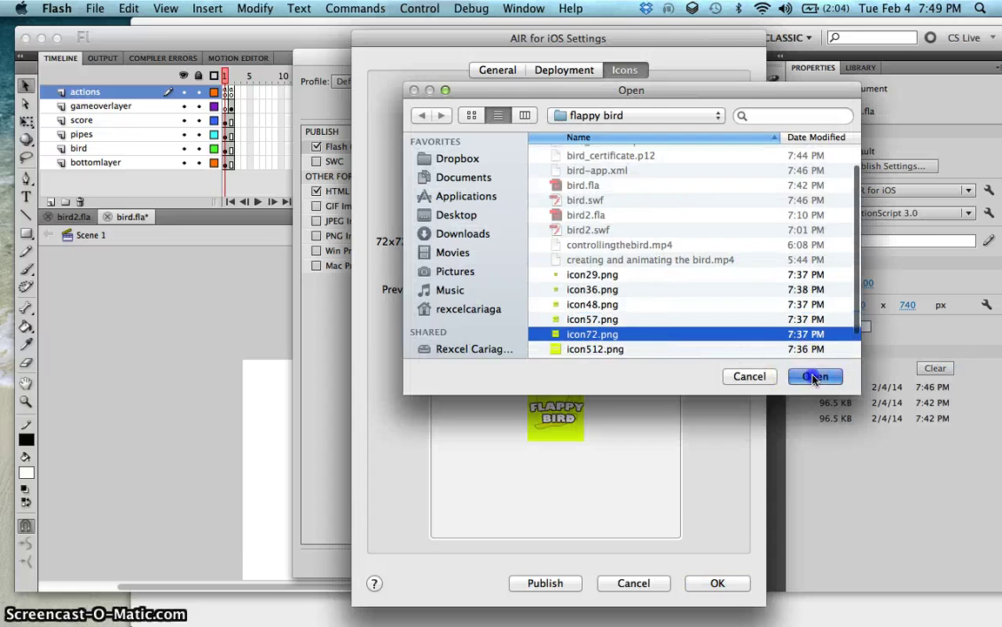
left_click(537, 175)
left_click(537, 160)
left_click(537, 148)
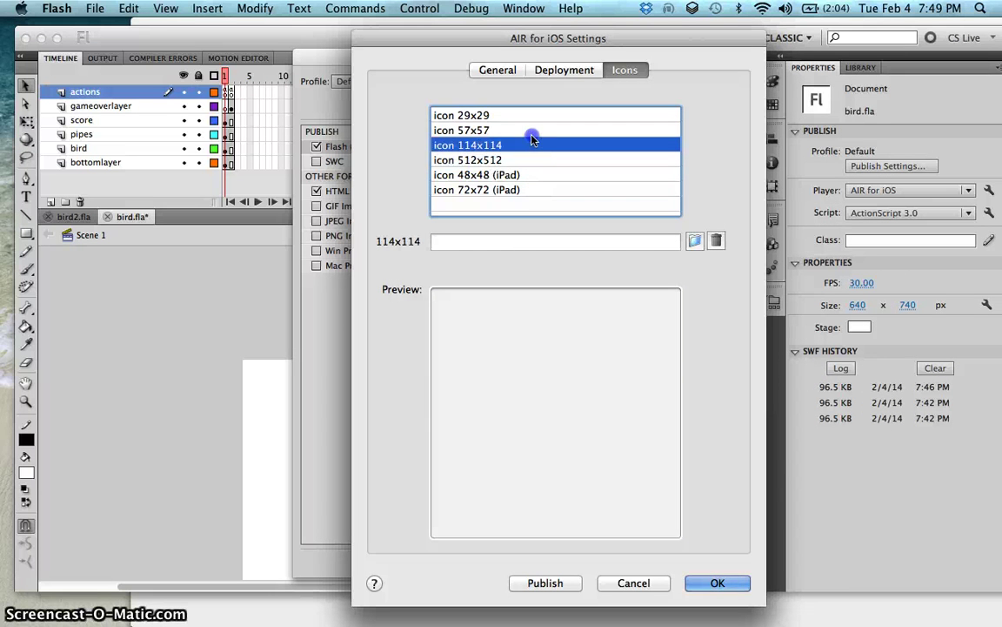
left_click(532, 130)
Step: Resize the Flappy Bird icon image in Photoshop to 114 pixels wide
left_click(981, 219)
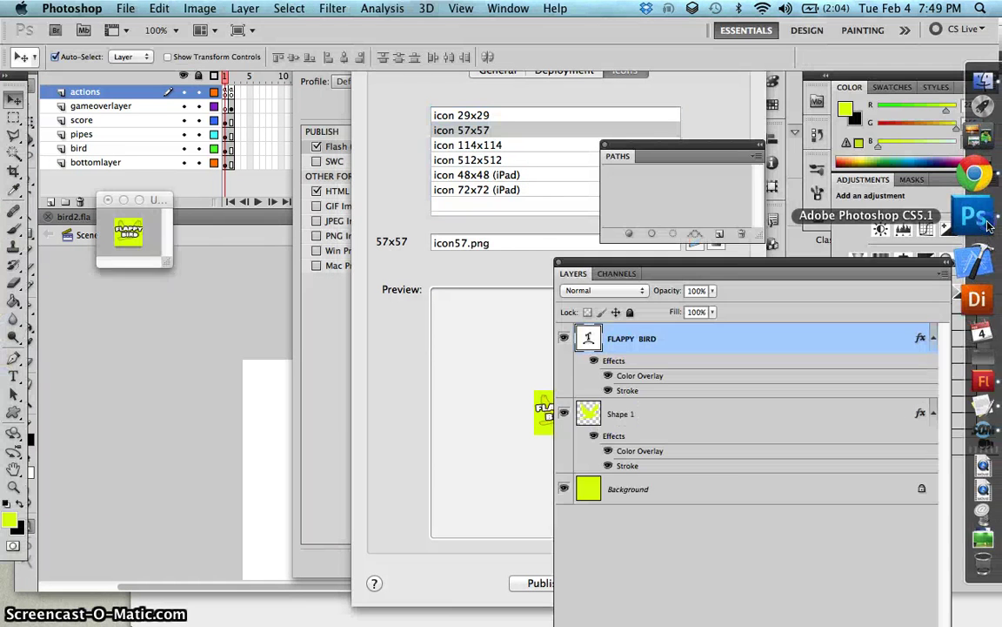
left_click(306, 202)
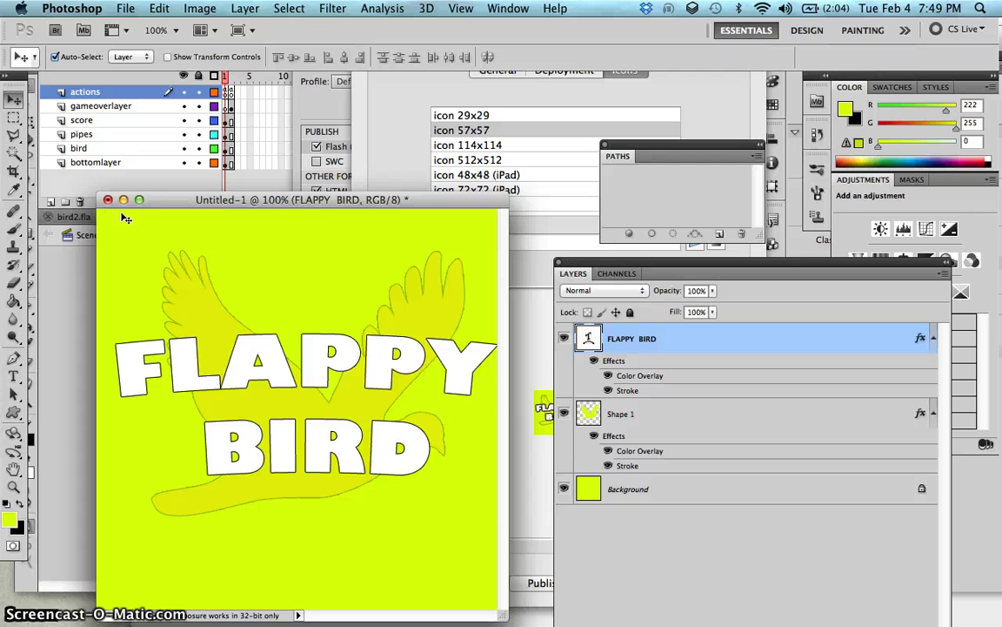
left_click(200, 8)
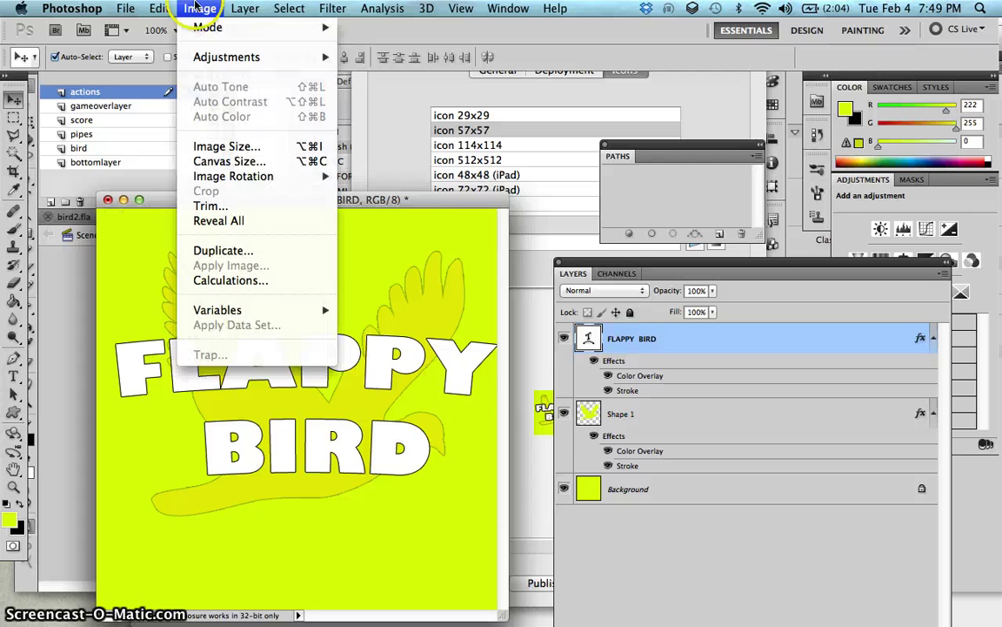
left_click(252, 148)
type("114")
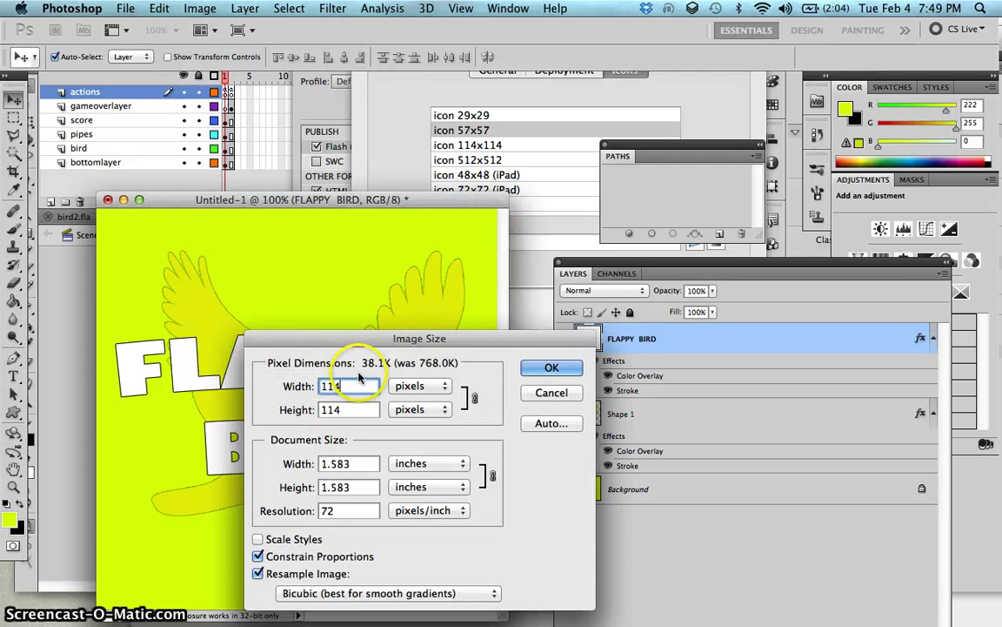
left_click(544, 366)
Step: Save the resized image as icon114.png in PNG format with default PNG options
key("super+shift+s")
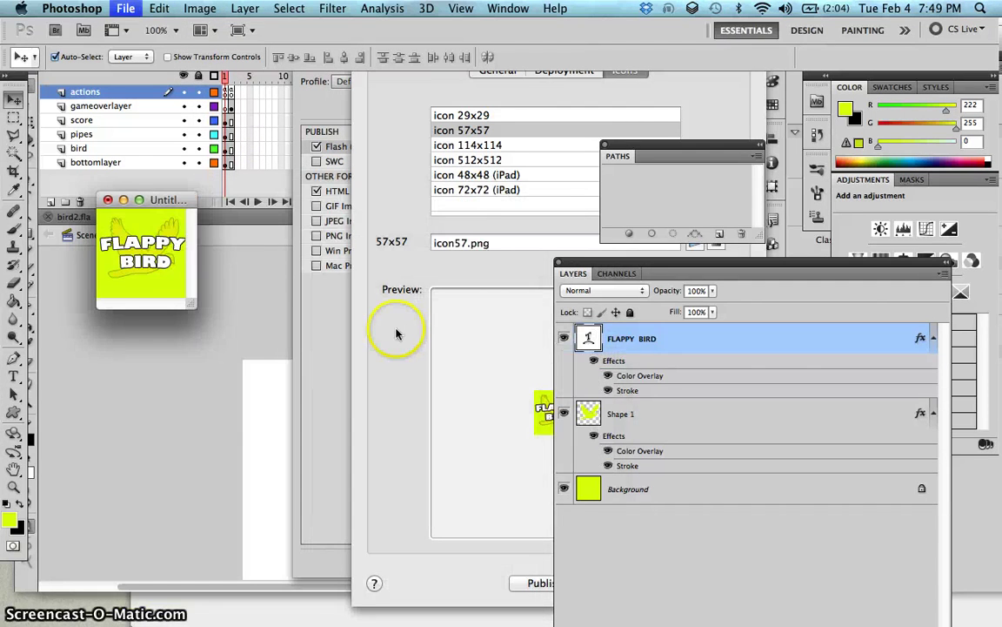
left_click(505, 456)
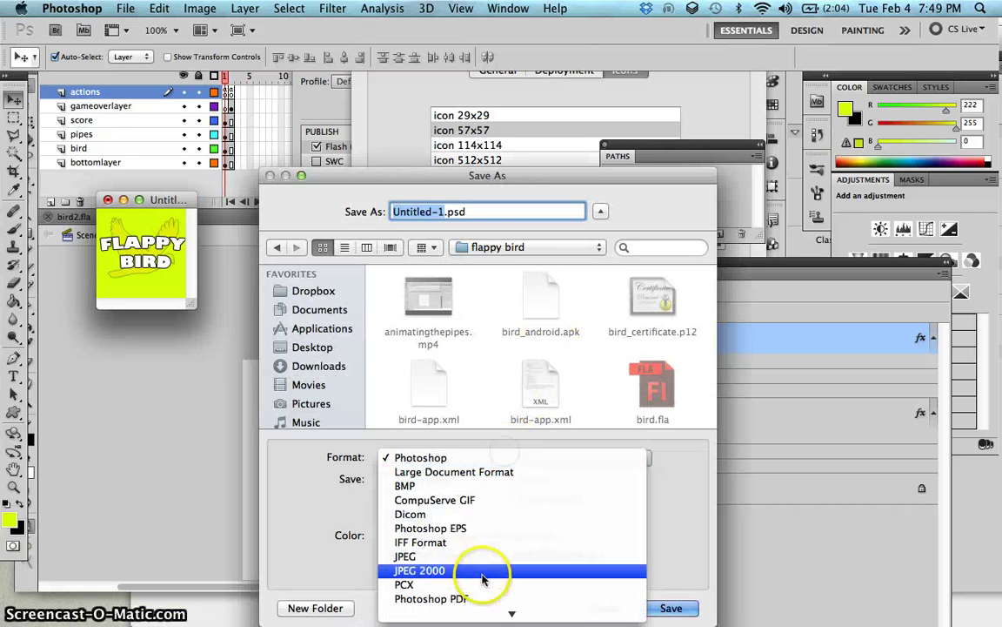
left_click(478, 530)
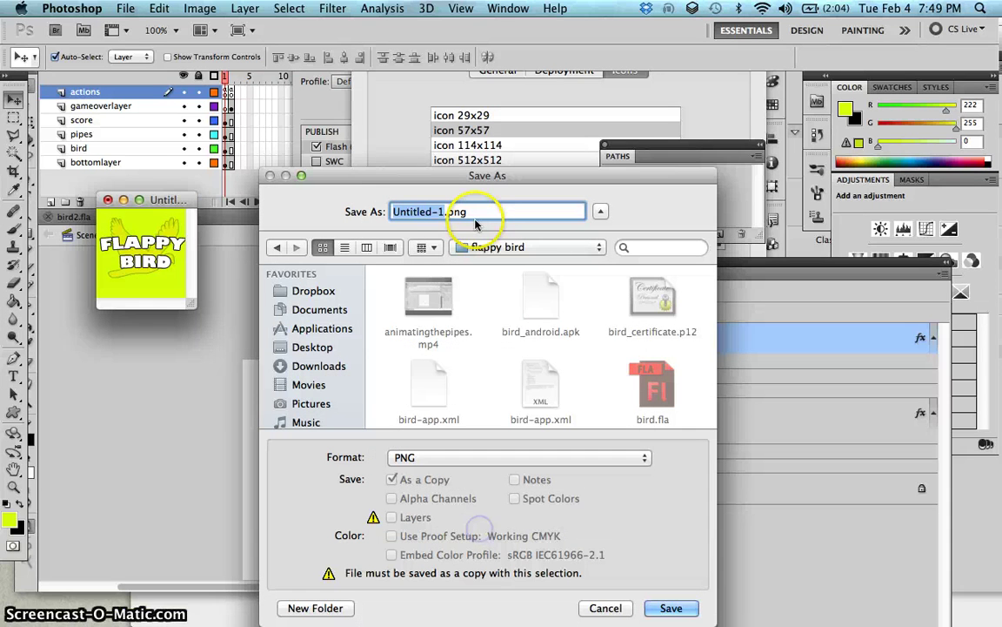
type("icon11")
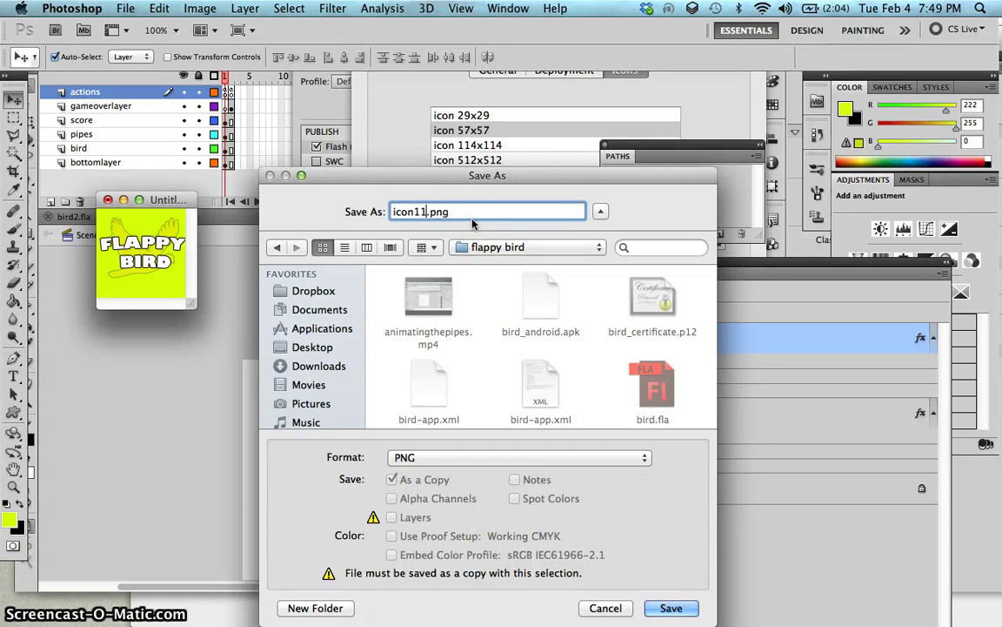
type("4")
key("Return")
left_click(559, 212)
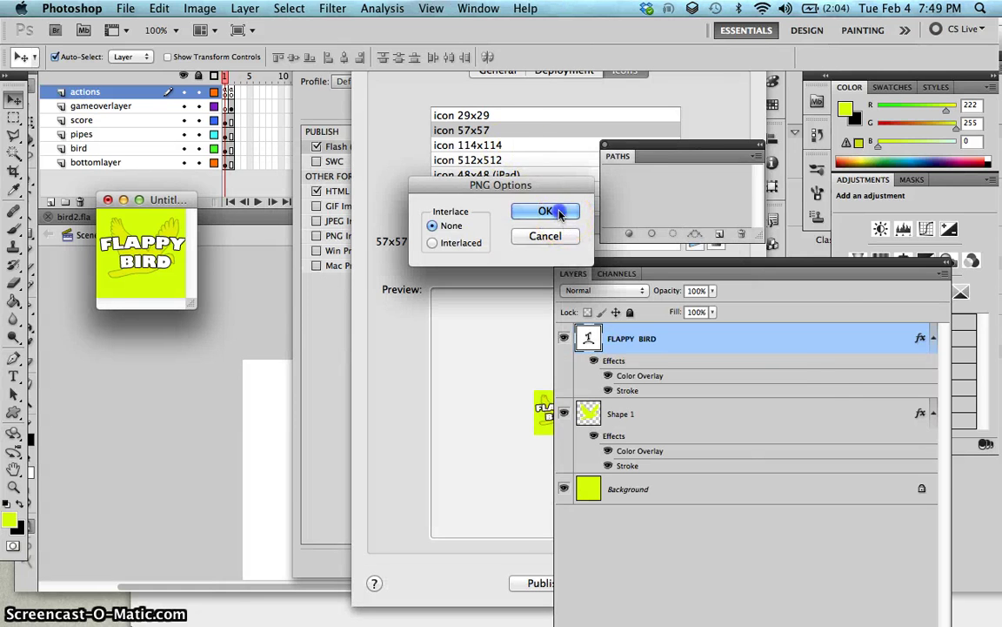
left_click(544, 150)
Step: Set icon114.png as the 114x114 app icon
left_click(544, 145)
left_click(685, 239)
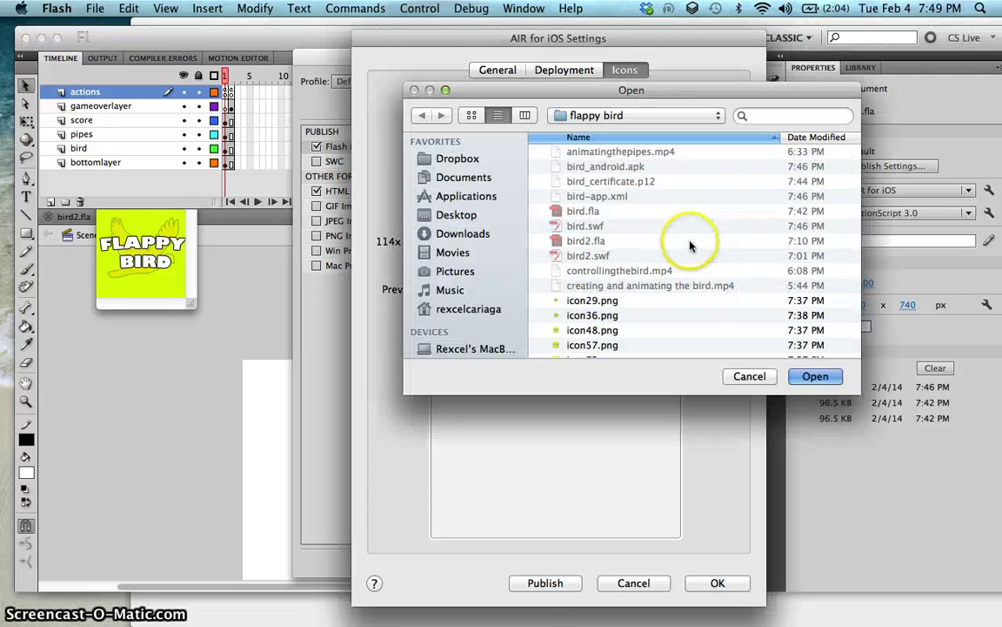
scroll(662, 231, "down", 3)
left_click(649, 332)
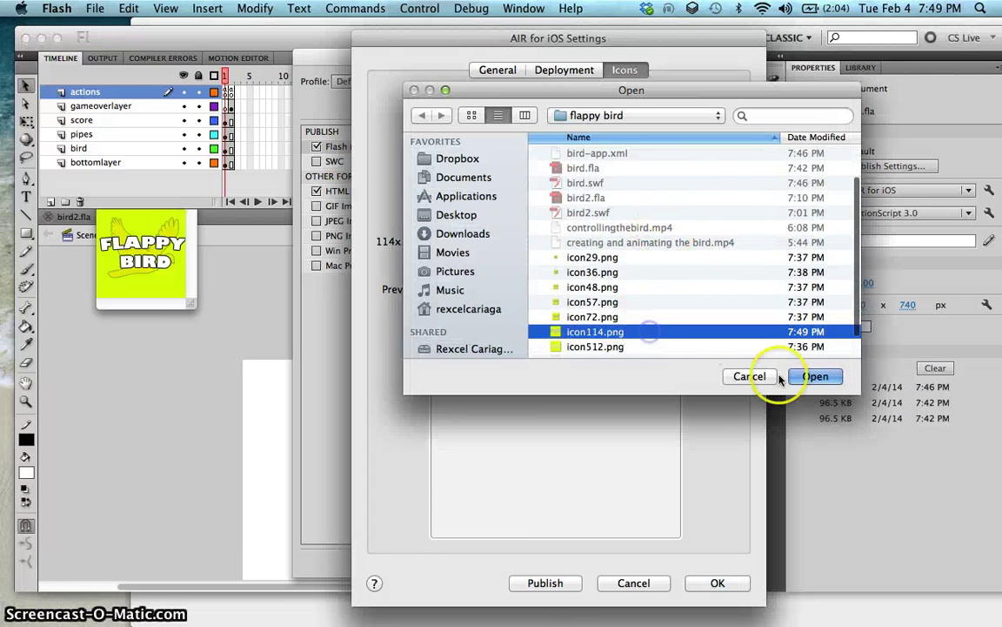
left_click(780, 378)
Step: Review the Deployment and General settings, then publish the iOS app
left_click(545, 70)
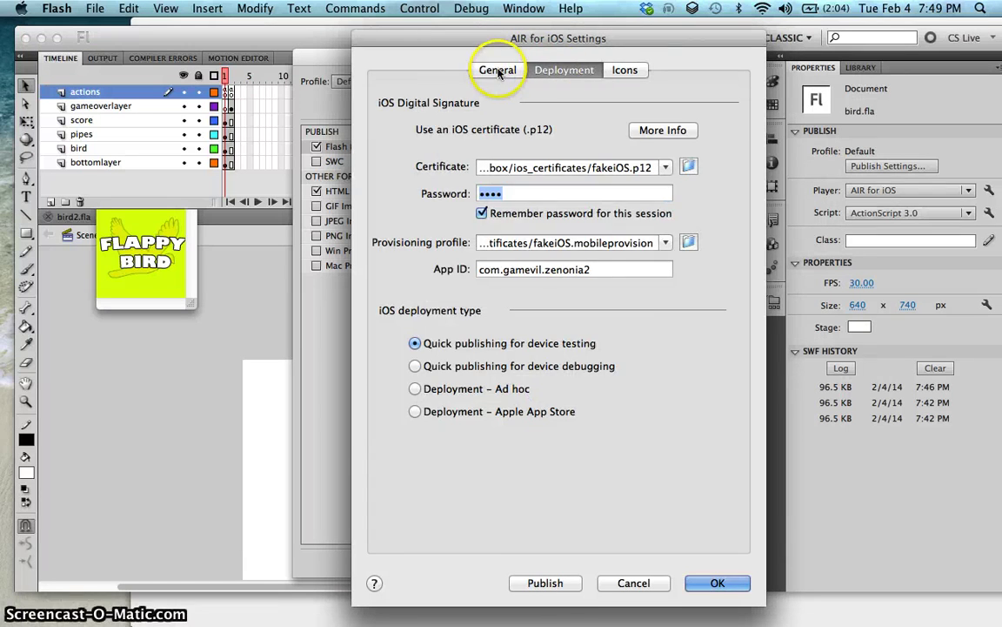
left_click(499, 70)
left_click(564, 70)
left_click(621, 69)
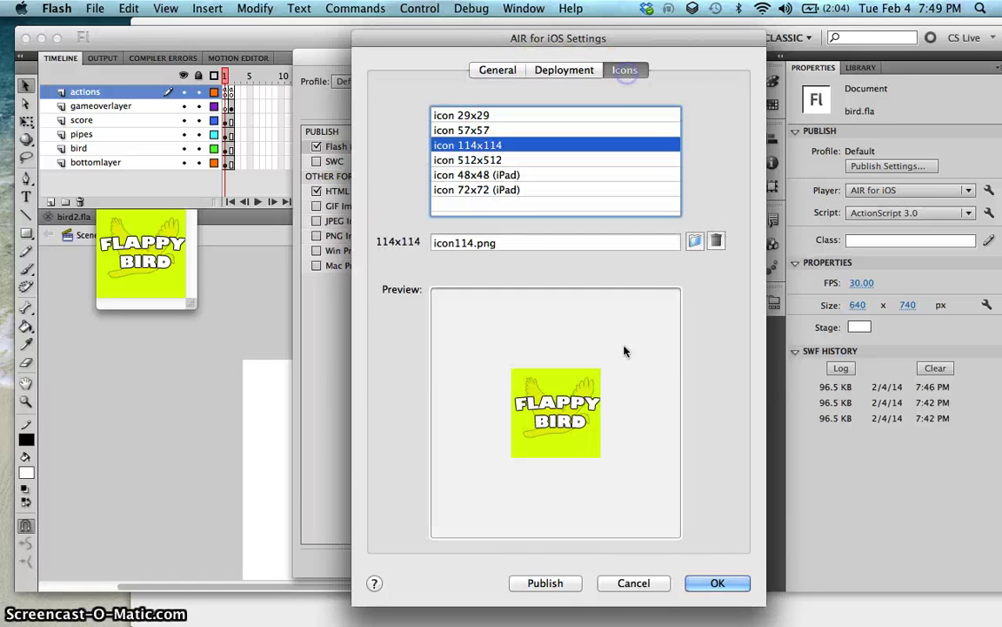
left_click(577, 585)
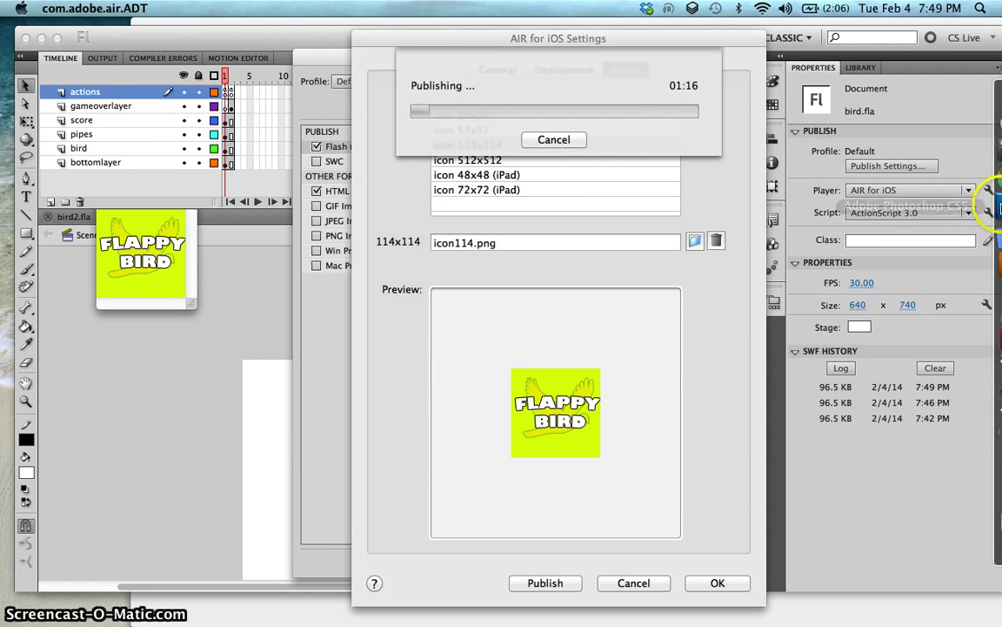
left_click(973, 184)
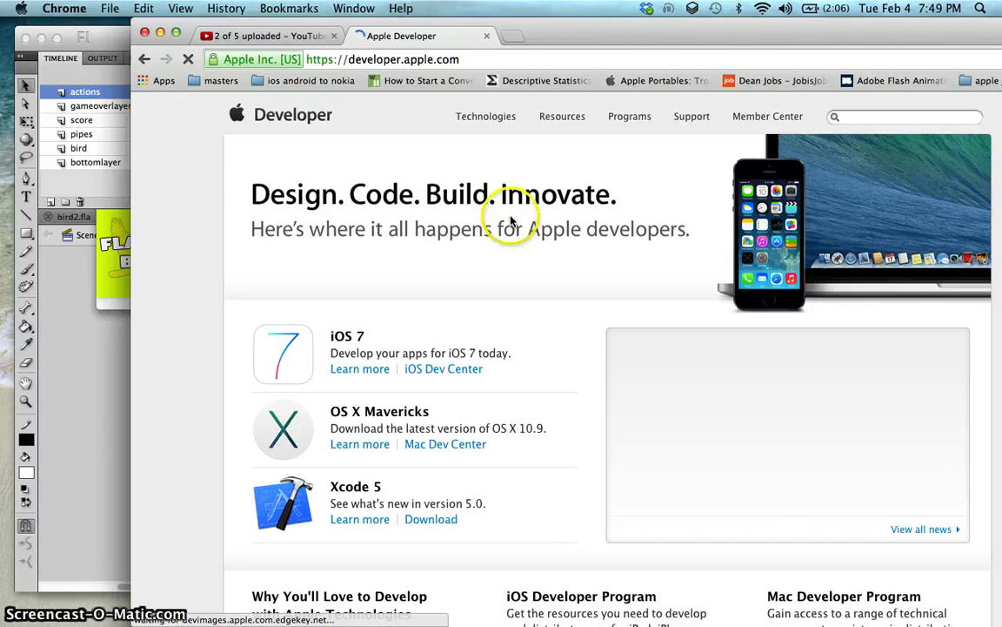
Step: Open the iOS Developer Program page and rearrange the browser and settings windows
left_click_drag(697, 50, 635, 49)
scroll(487, 314, "down", 3)
scroll(488, 320, "down", 5)
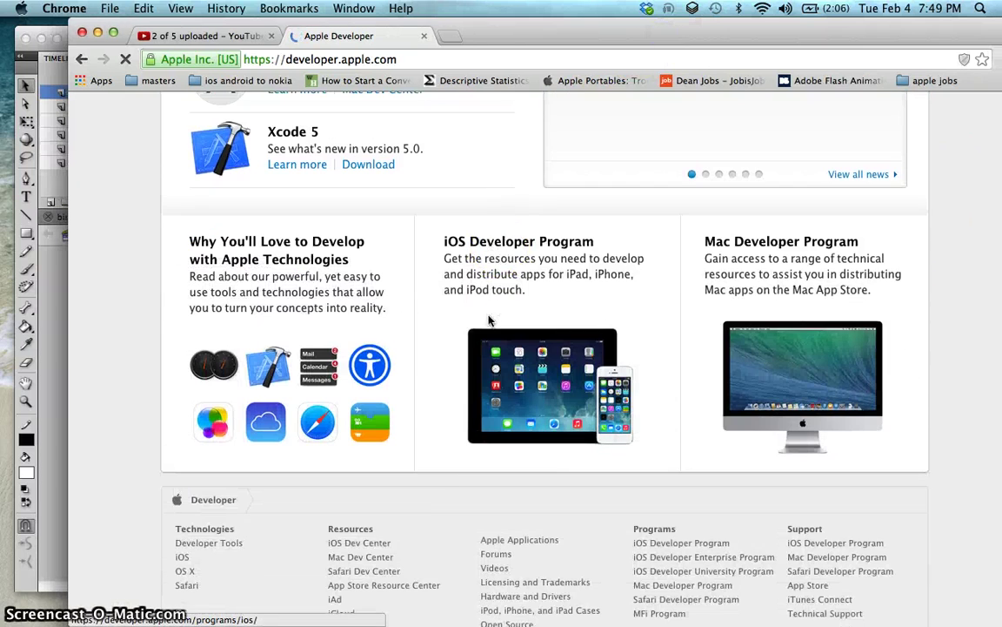
left_click(502, 258)
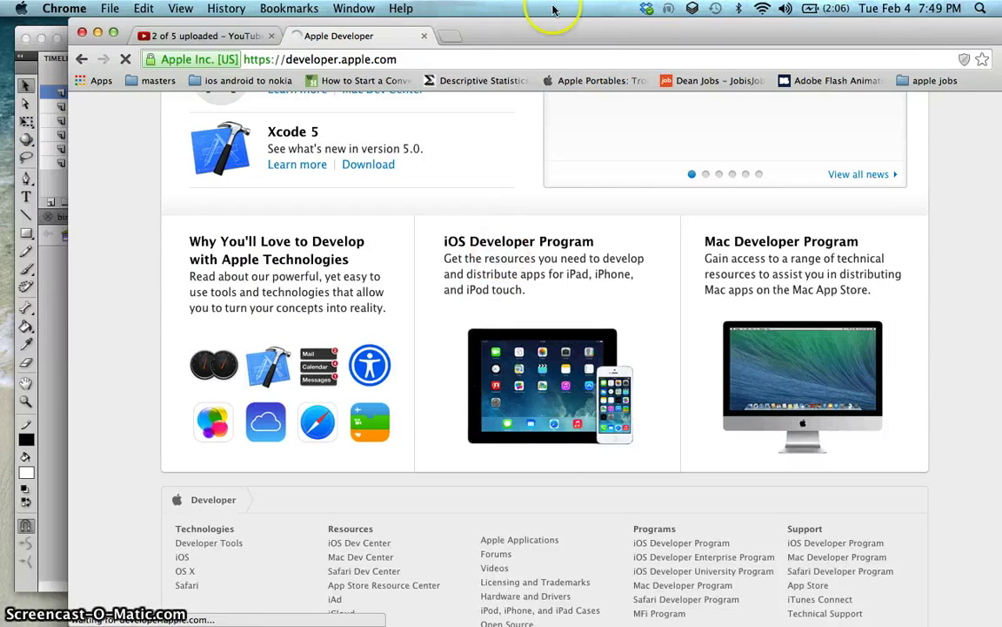
left_click_drag(559, 43, 843, 257)
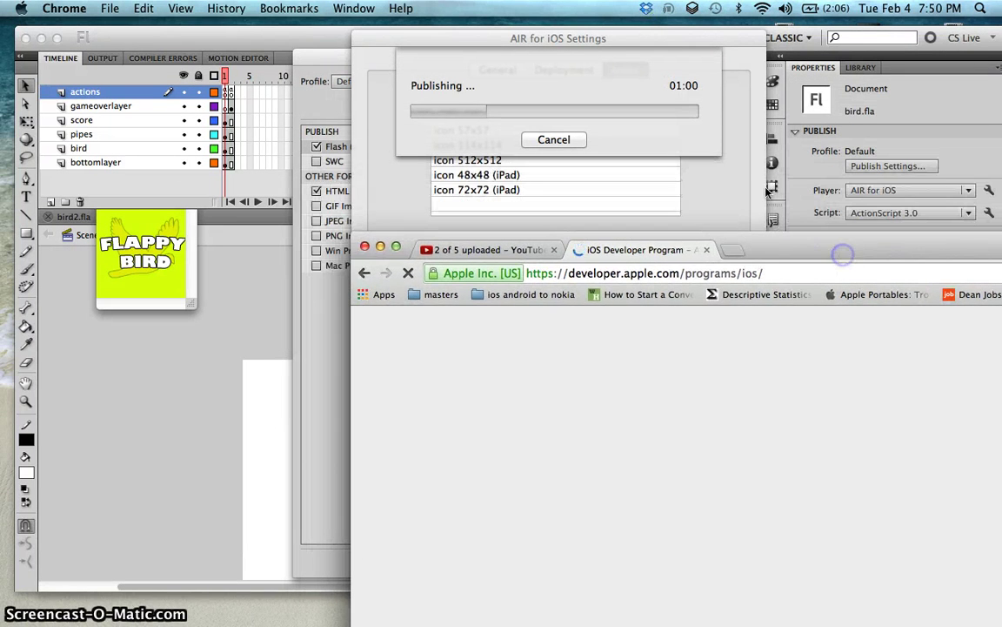
left_click_drag(622, 35, 473, 50)
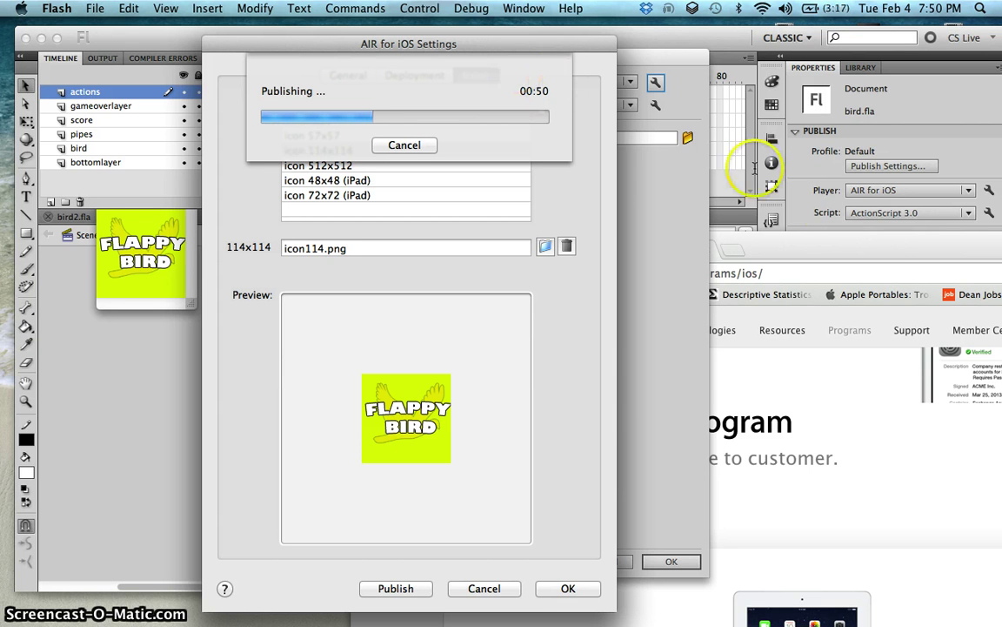
left_click_drag(879, 253, 707, 62)
left_click(707, 335)
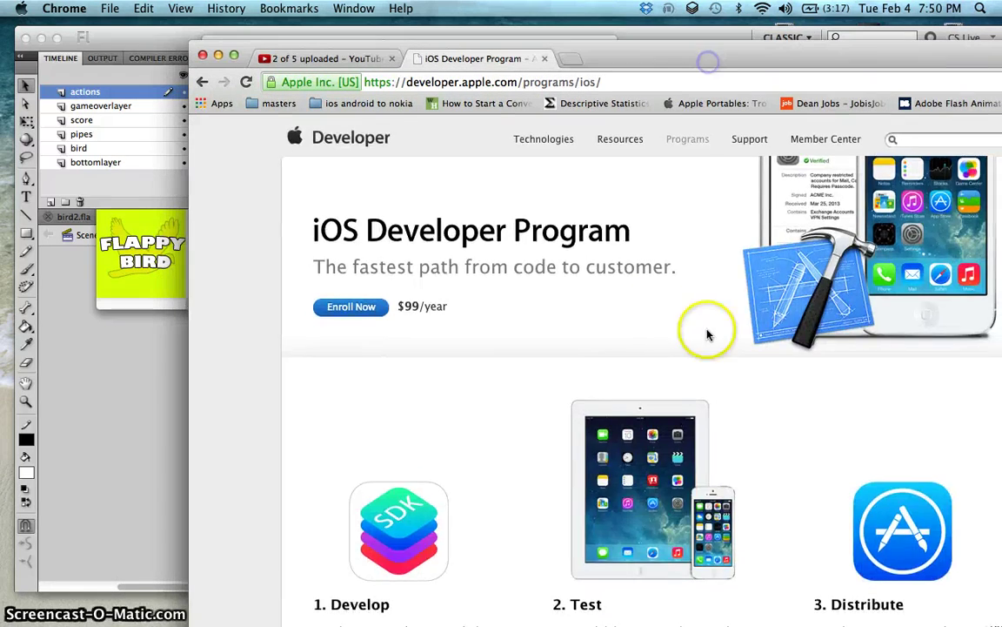
Step: Scroll the program page and start loading the Enroll Now enrollment page
scroll(706, 335, "down", 10)
scroll(706, 335, "up", 10)
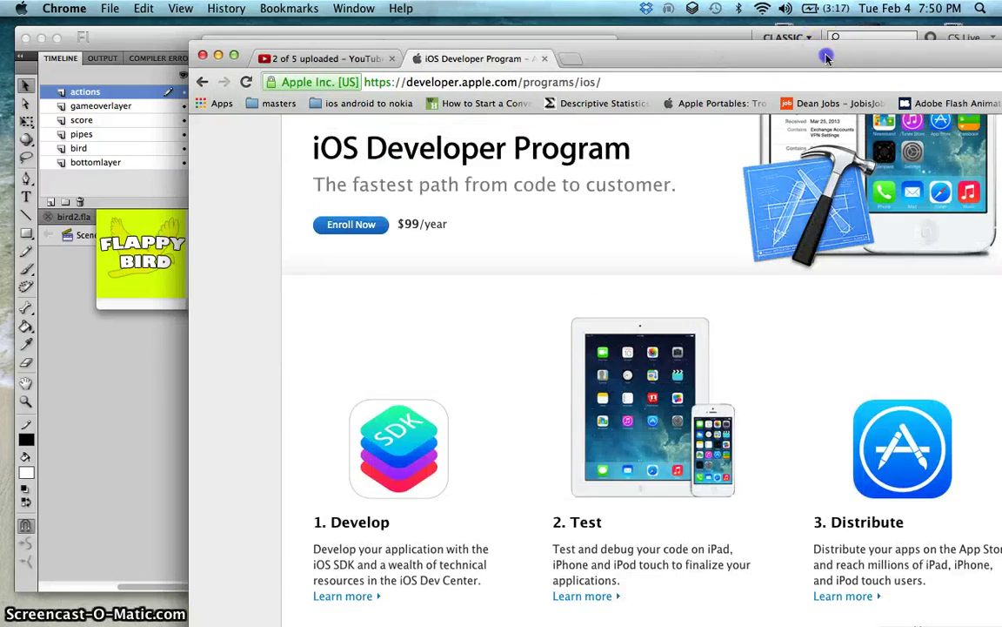
left_click_drag(827, 57, 661, 35)
scroll(675, 310, "down", 10)
scroll(675, 311, "up", 8)
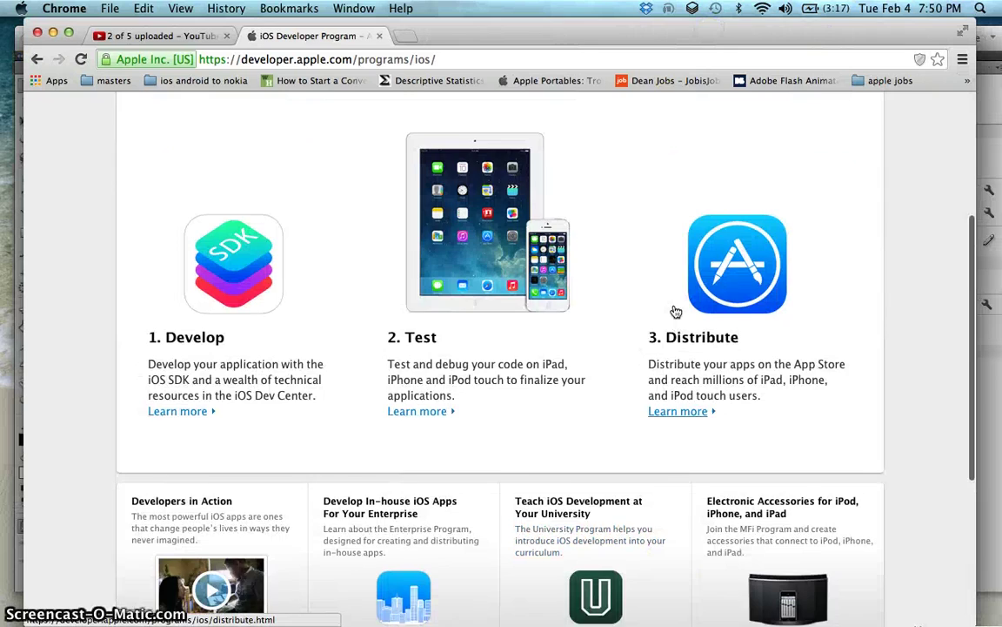
scroll(676, 312, "up", 5)
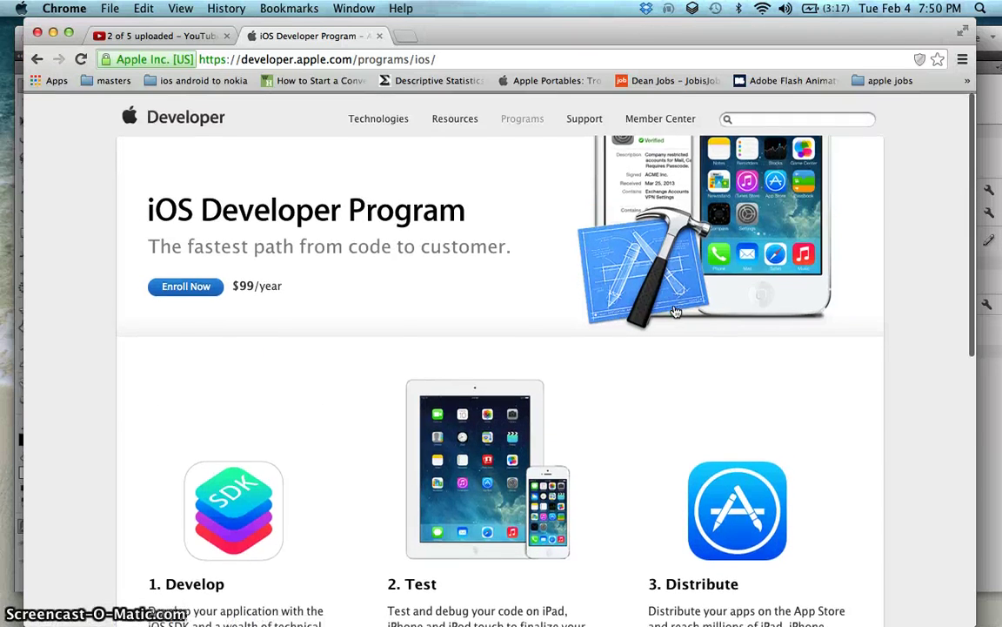
scroll(674, 312, "down", 5)
scroll(671, 312, "up", 4)
left_click(183, 226)
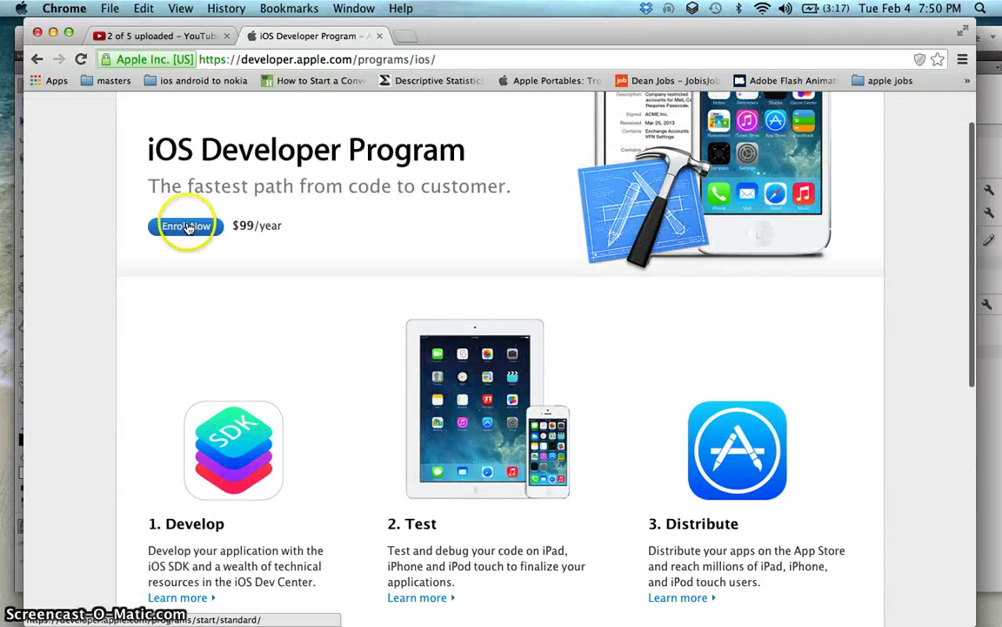
left_click_drag(443, 27, 999, 233)
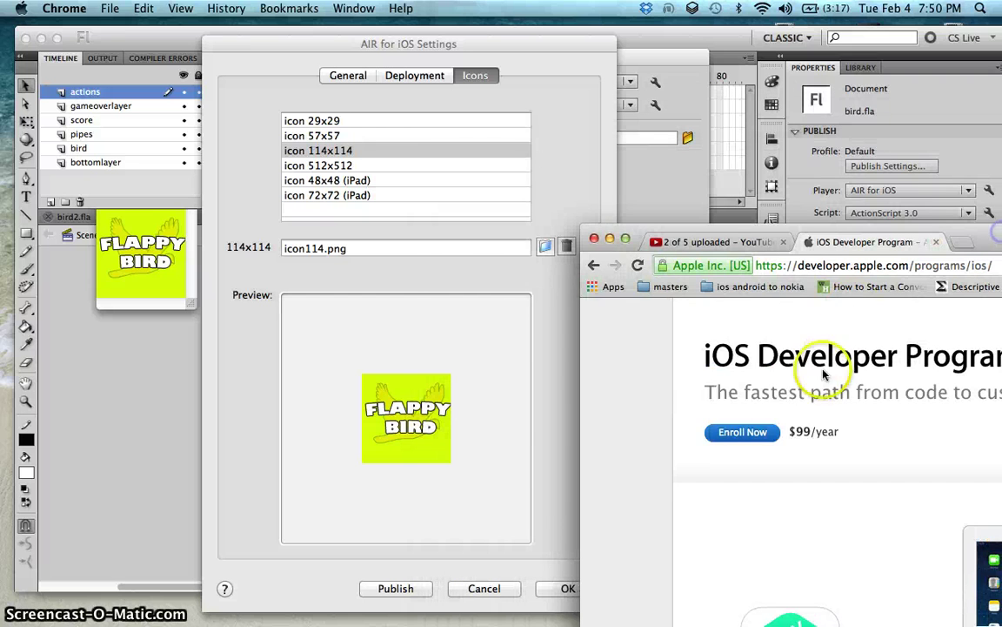
left_click(741, 427)
Step: Accept the AIR for iOS and Publish Settings dialogs, then show all windows with F3
left_click(595, 224)
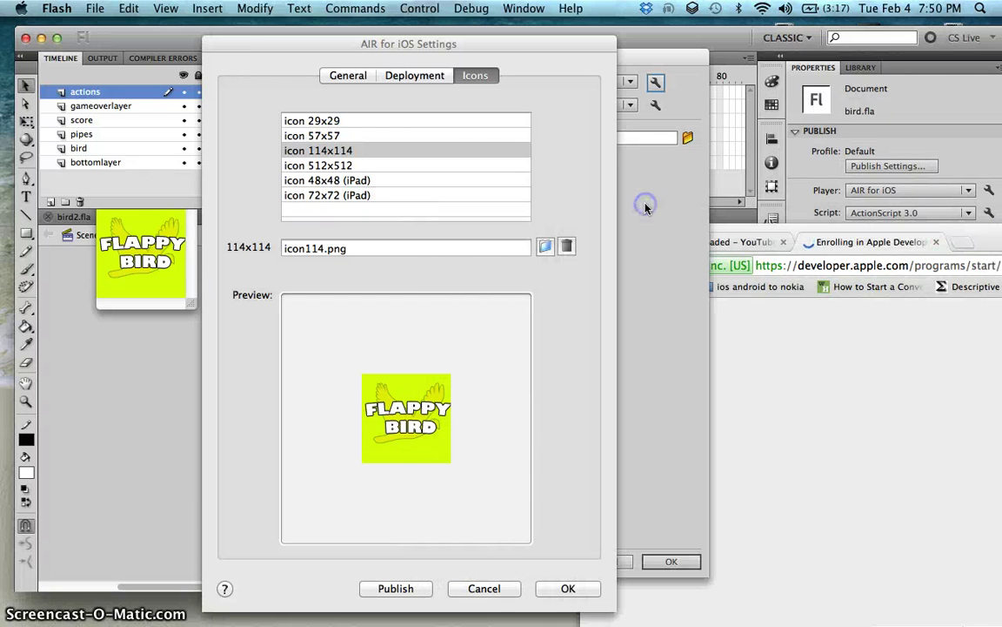
left_click_drag(393, 37, 546, 31)
left_click(712, 583)
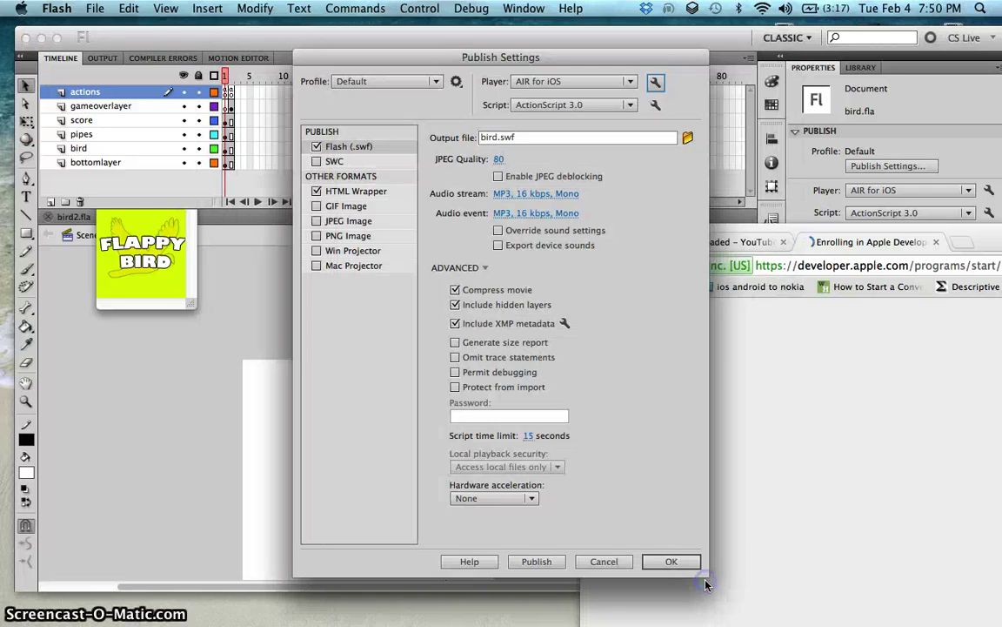
left_click(673, 561)
key("F3")
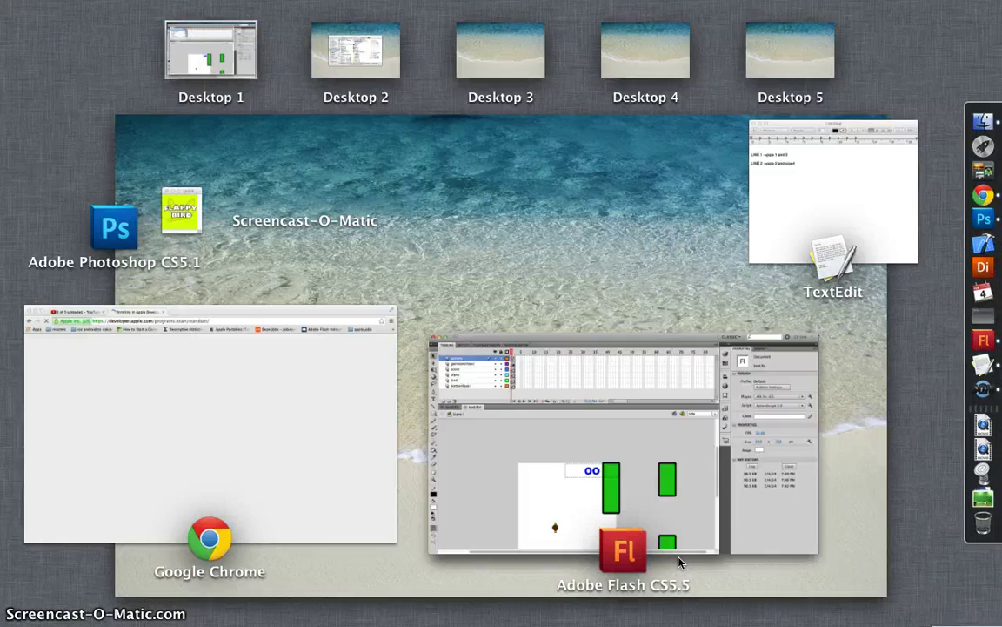
Step: Switch to Desktop 2 and select bird.ipa in the flappy bird folder
left_click(365, 43)
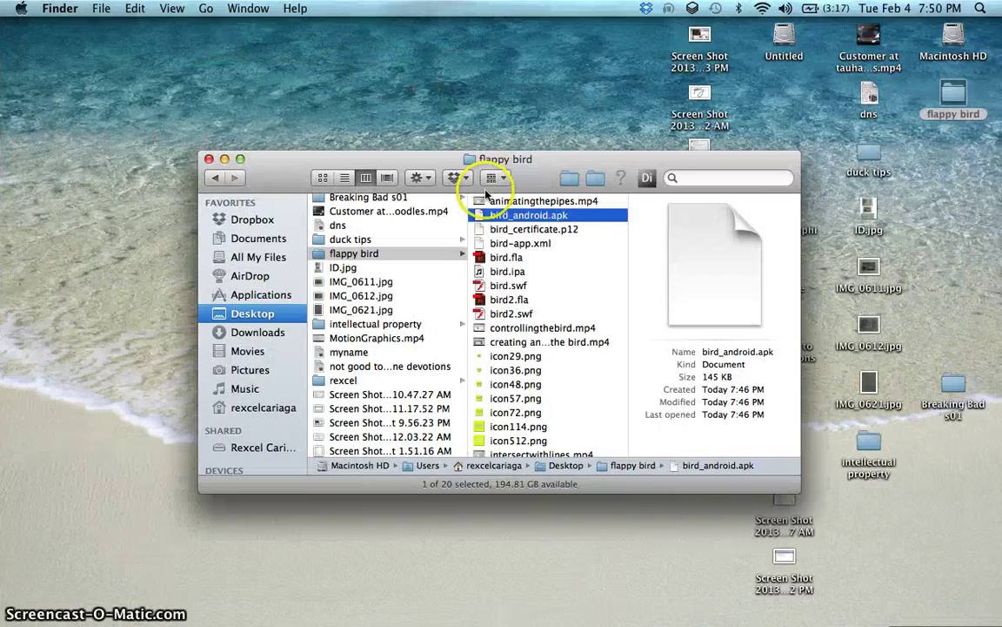
scroll(545, 236, "down", 2)
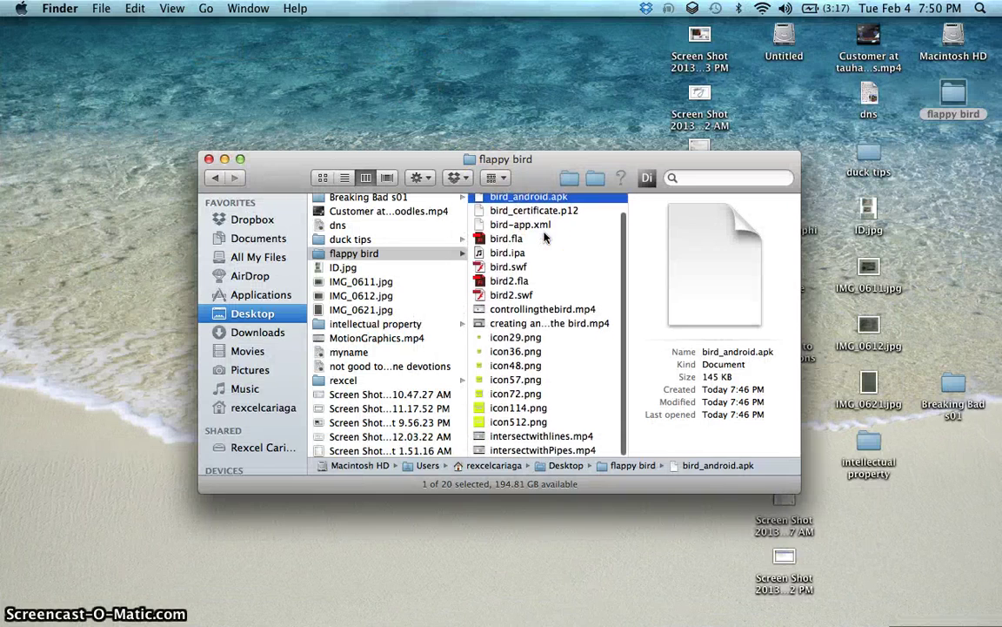
right_click(545, 236)
left_click(538, 254)
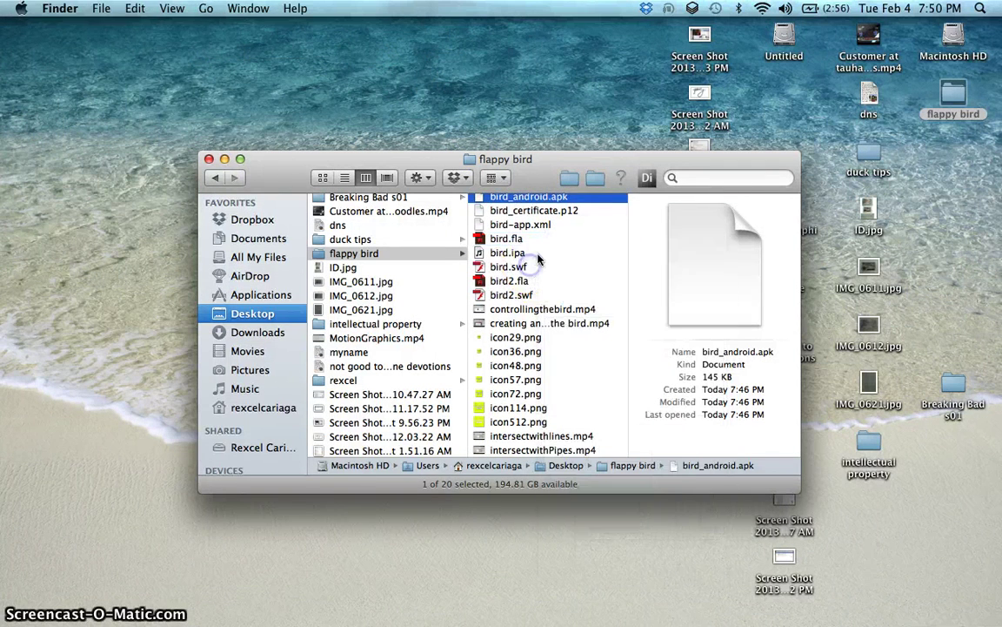
left_click(538, 254)
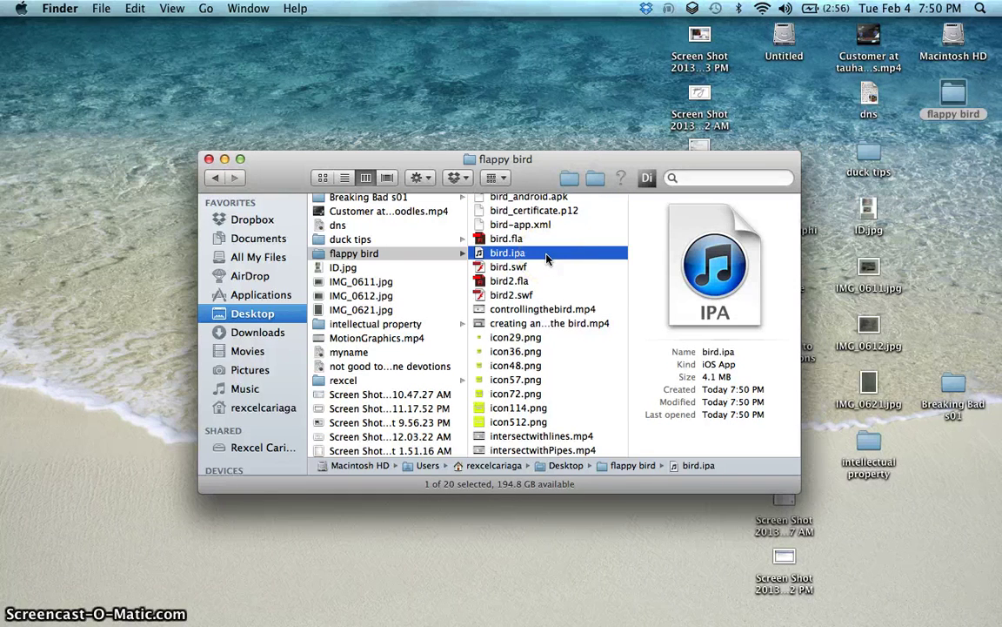
Step: Launch iTunes through Spotlight search
key("super+space")
type("itunes")
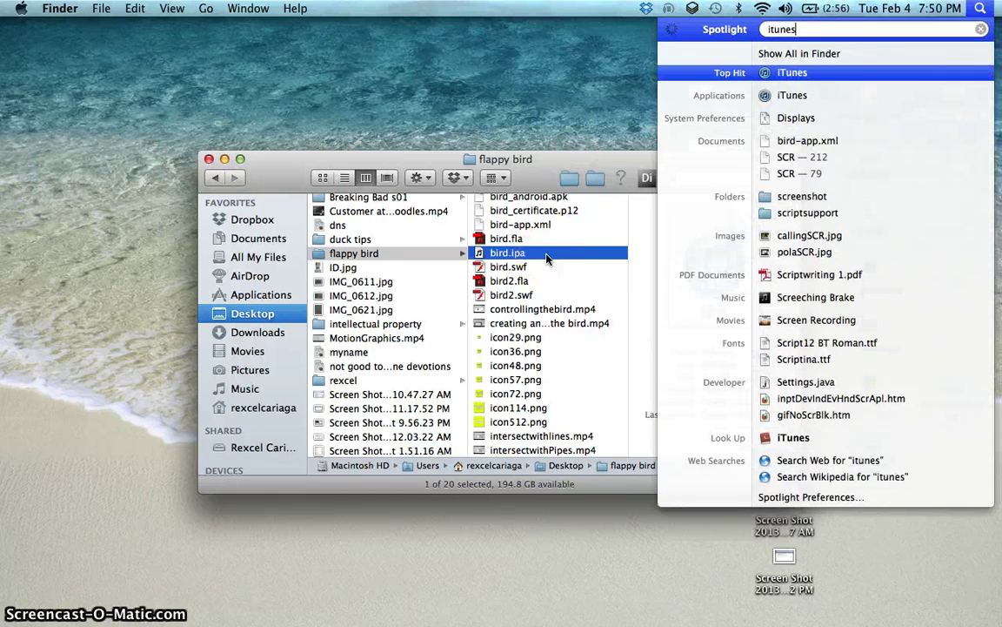
key("Return")
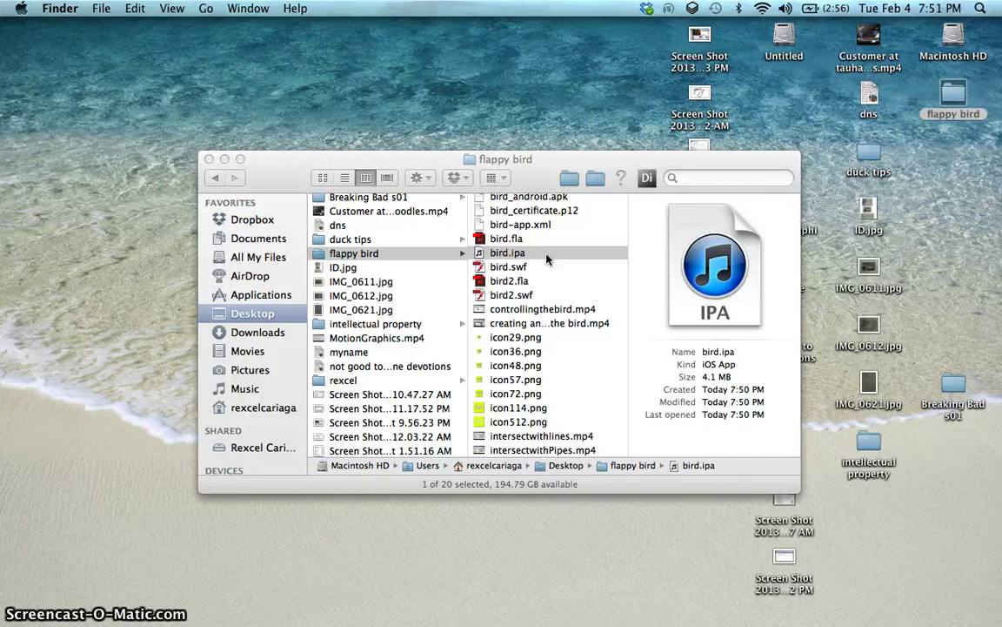
left_click(951, 188)
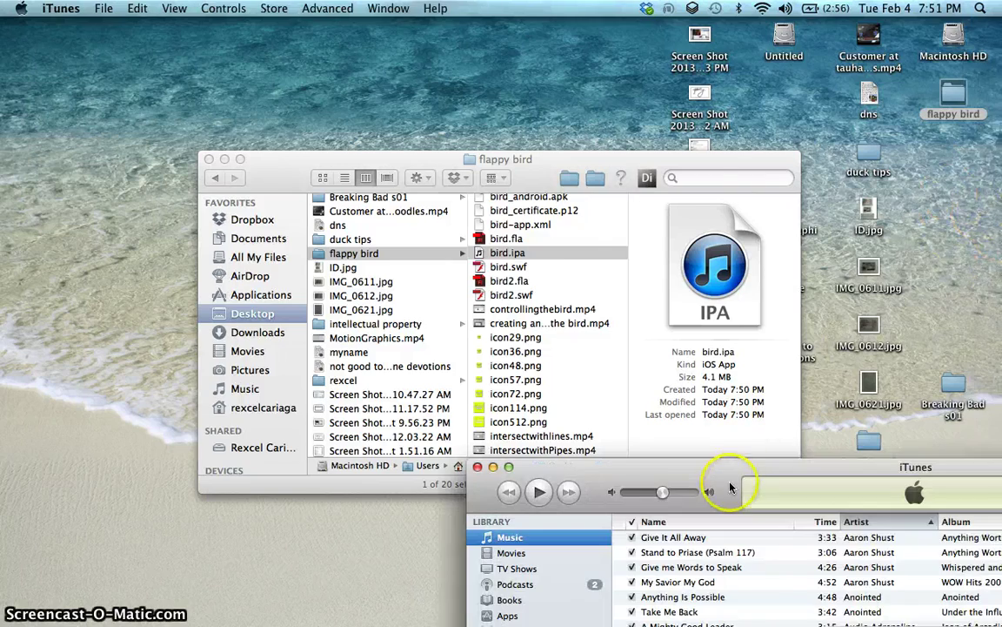
Step: Drag bird.ipa into the iTunes Apps library, replacing the old version and declining the update download
left_click_drag(732, 487, 707, 110)
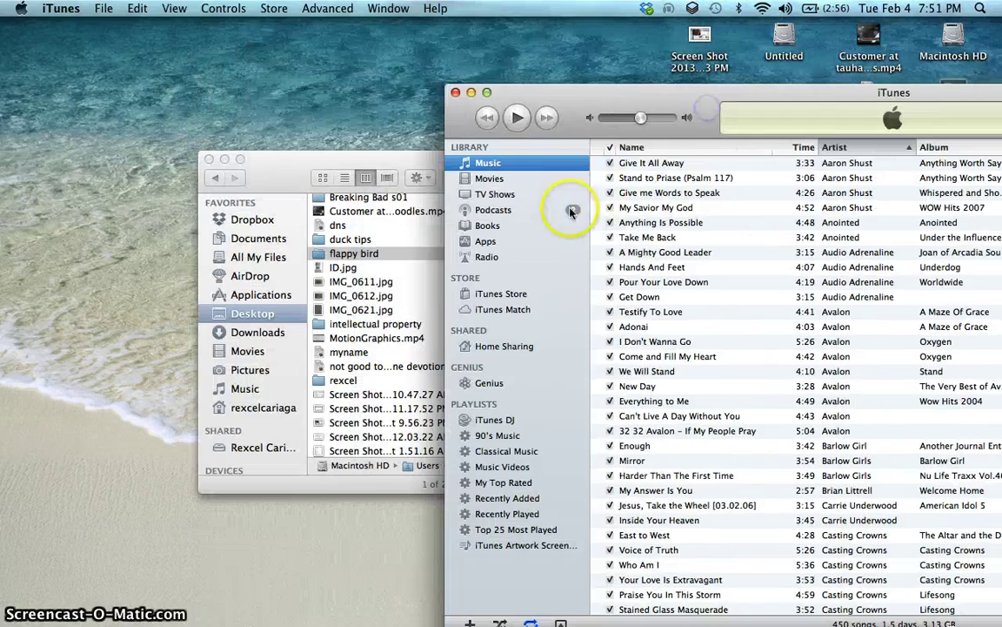
left_click(522, 235)
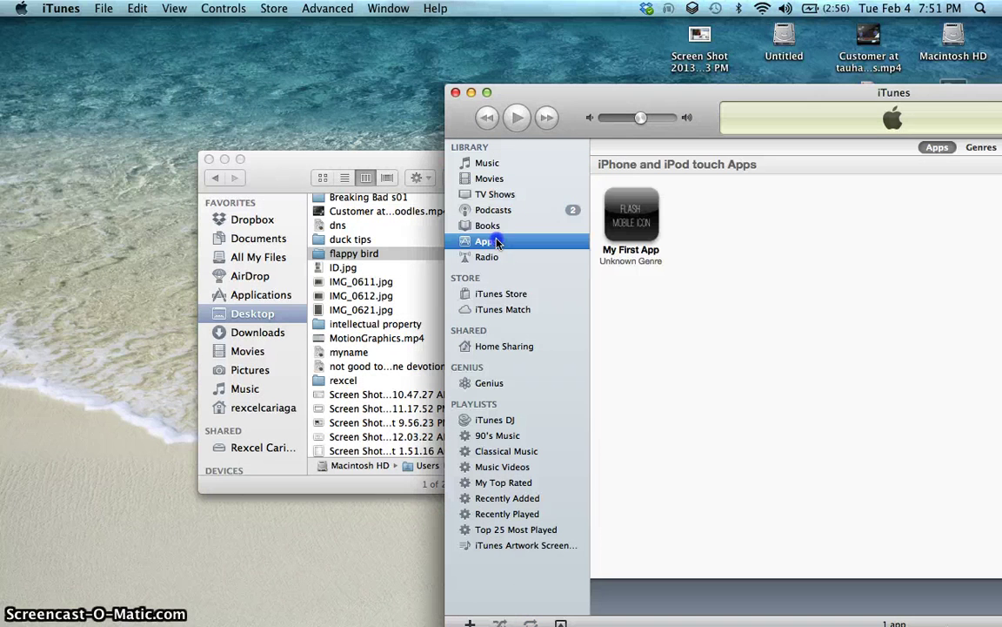
left_click_drag(366, 154, 96, 105)
left_click_drag(294, 201, 865, 312)
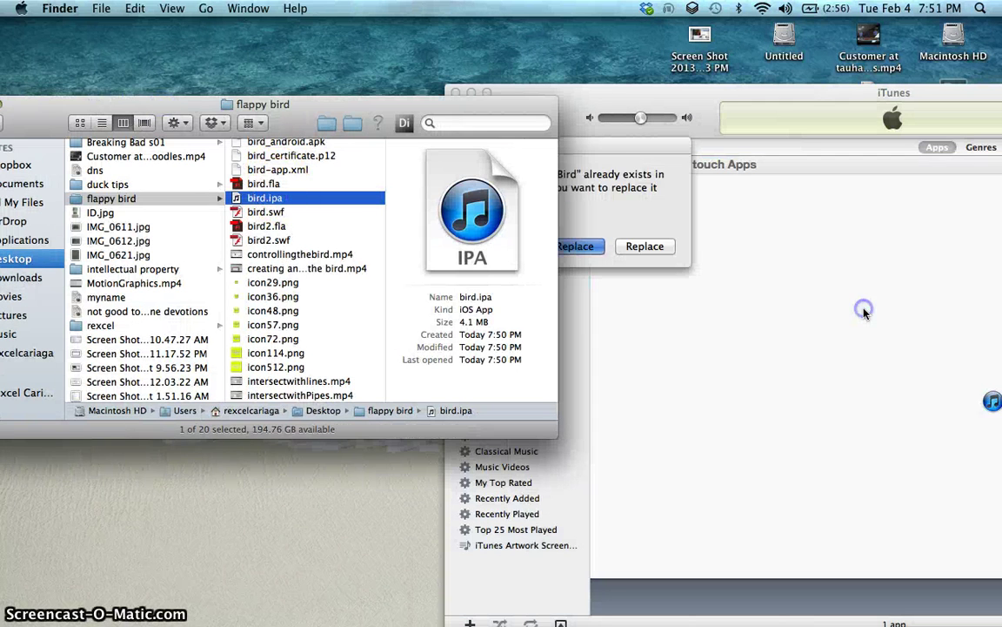
left_click(670, 117)
left_click(773, 210)
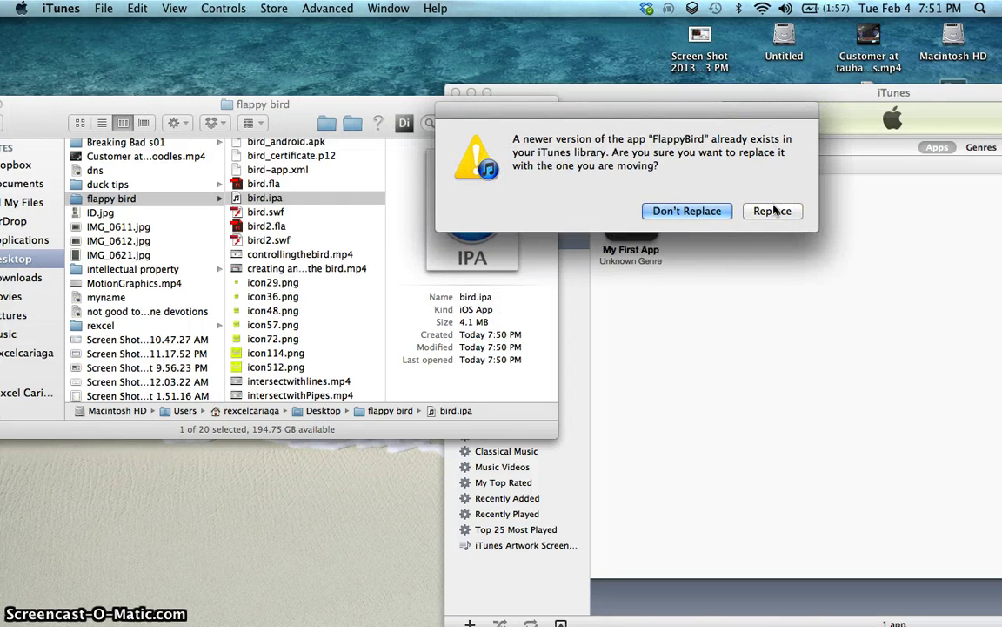
left_click(772, 209)
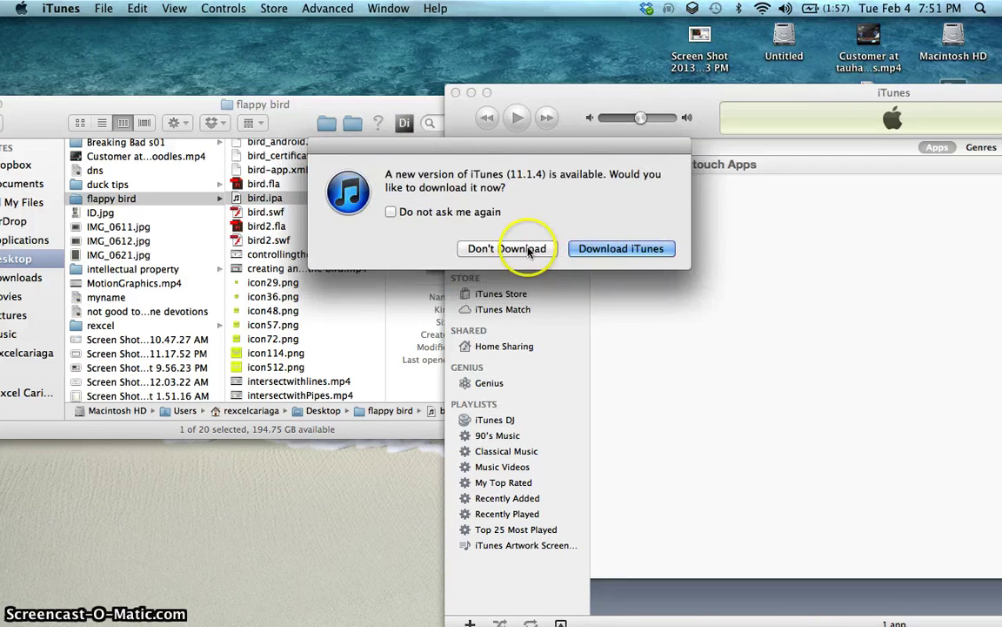
left_click(522, 249)
left_click_drag(634, 114, 459, 52)
left_click(472, 152)
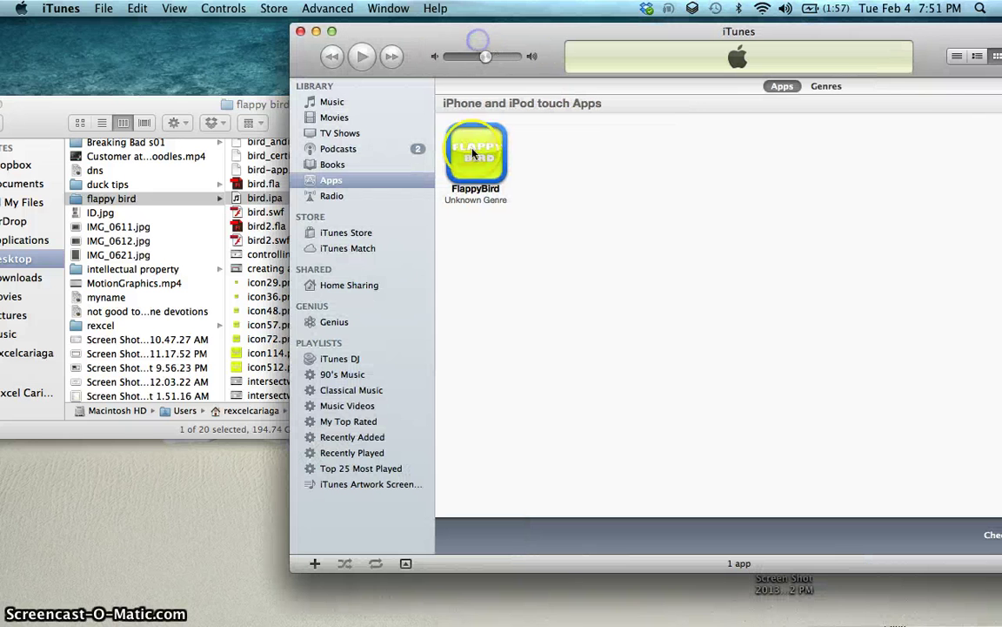
Step: Select the FlappyBird app in the Apps library while the iPhone connects
left_click(487, 145)
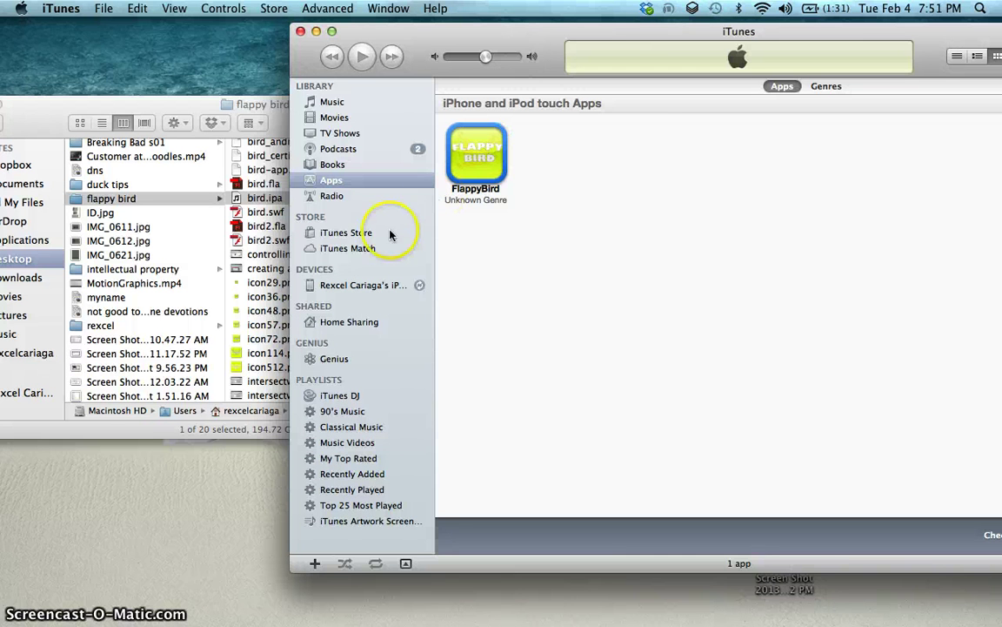
Step: Open the connected iPhone's Summary page and let the sync finish
left_click(352, 285)
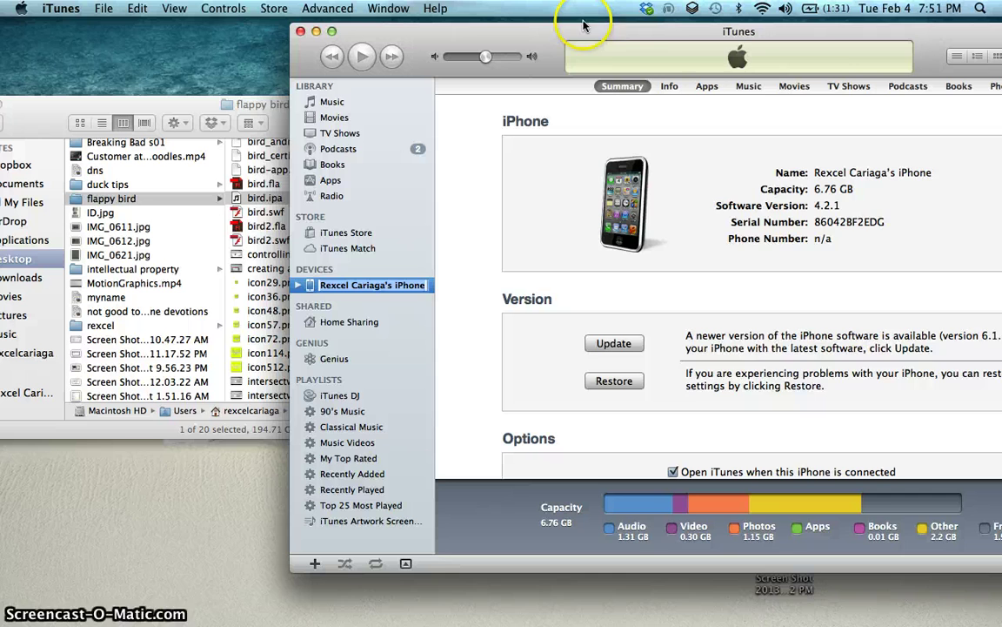
left_click_drag(483, 31, 396, 36)
left_click(391, 244)
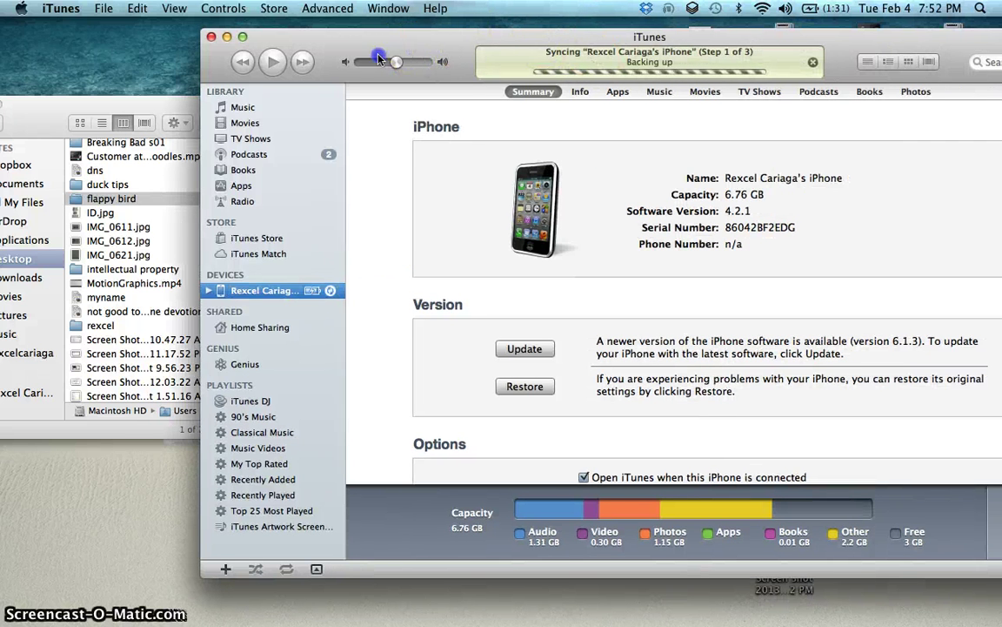
left_click_drag(408, 50, 360, 63)
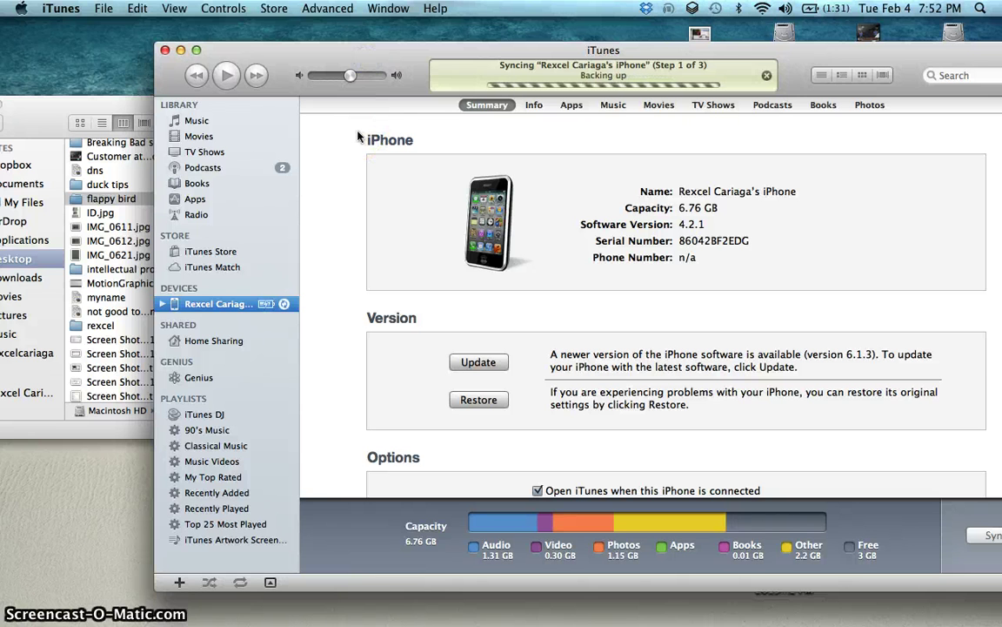
left_click(999, 293)
mouse_move(999, 292)
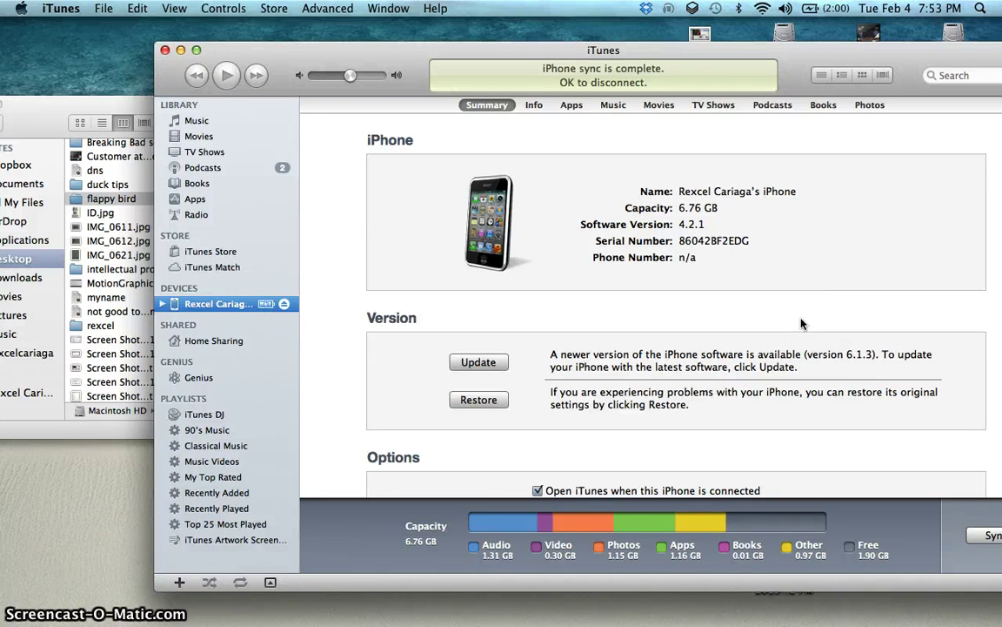
Step: Turn on Sync Apps for the iPhone, confirm it, and tick FlappyBird to sync
left_click(317, 39)
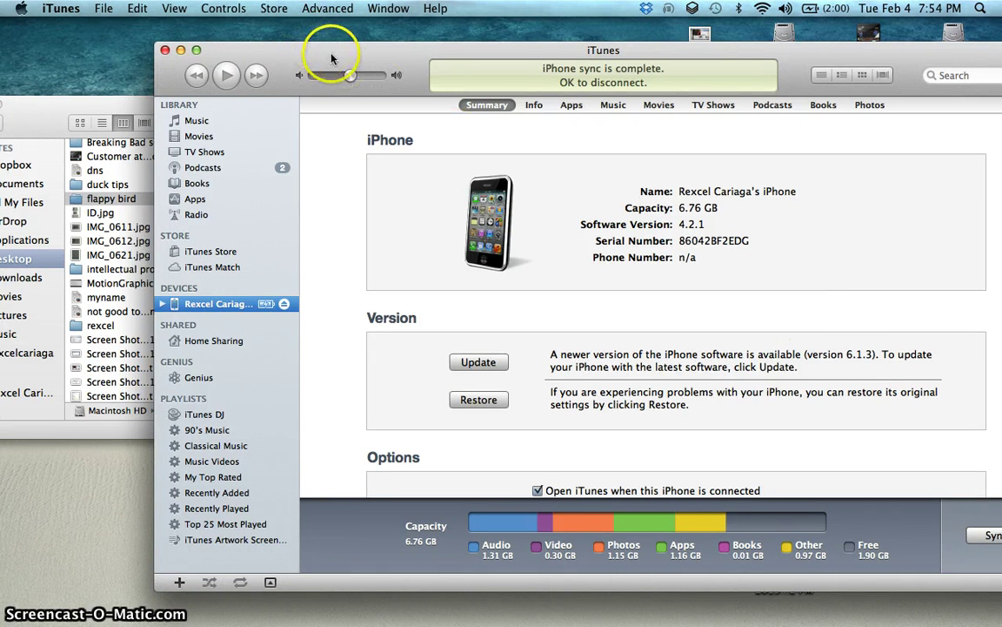
left_click_drag(331, 59, 249, 49)
left_click(490, 101)
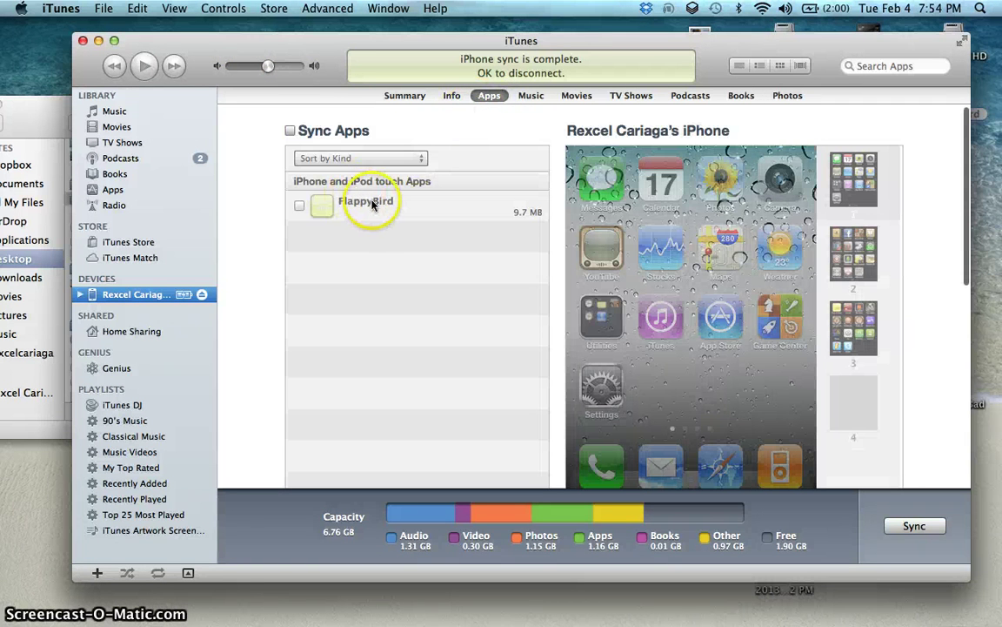
left_click(300, 209)
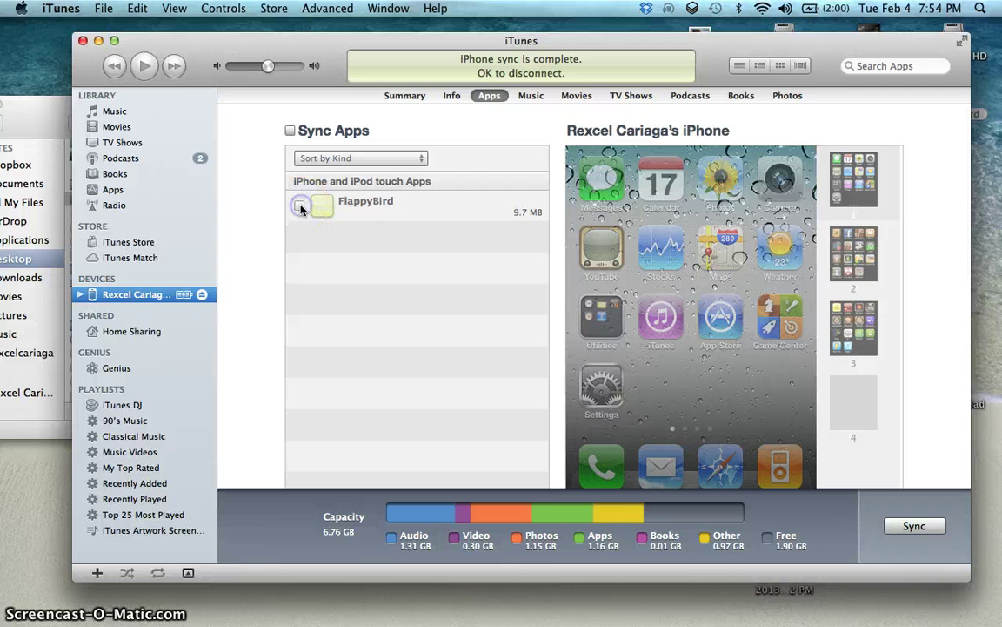
left_click(300, 214)
left_click(290, 130)
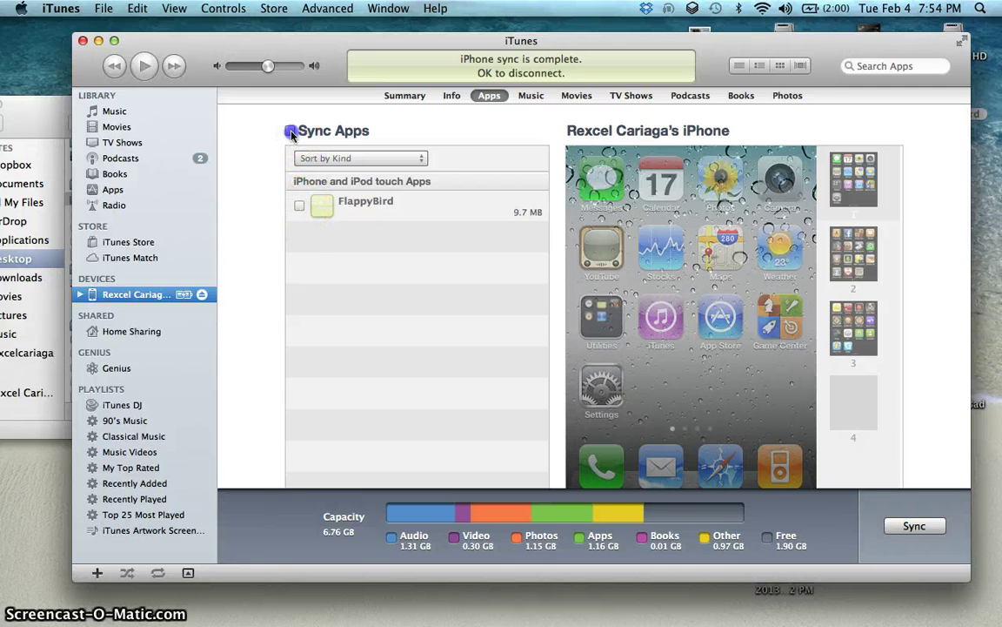
left_click(621, 246)
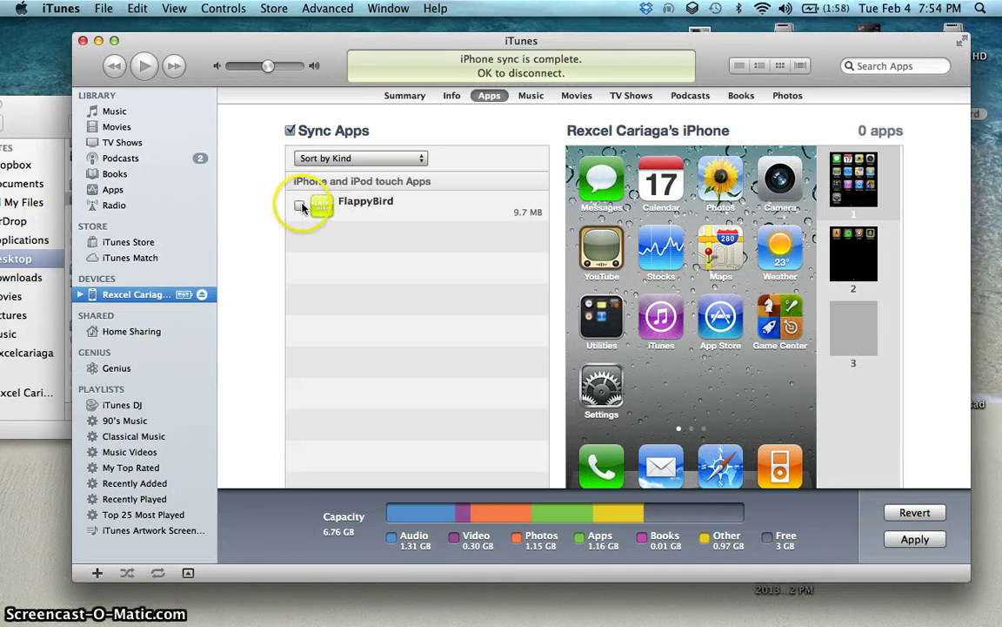
left_click(300, 205)
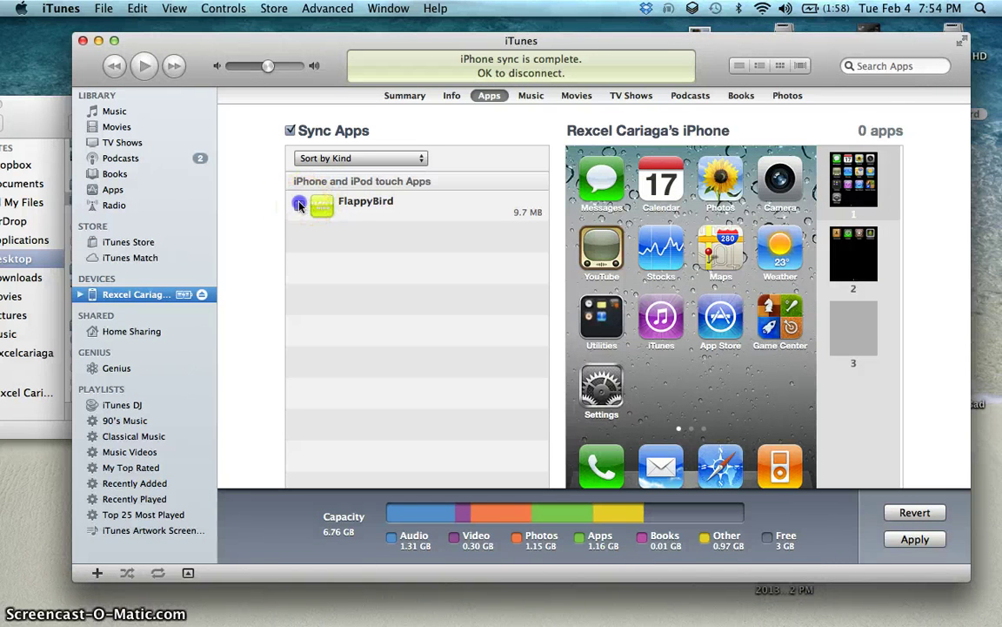
left_click(648, 391)
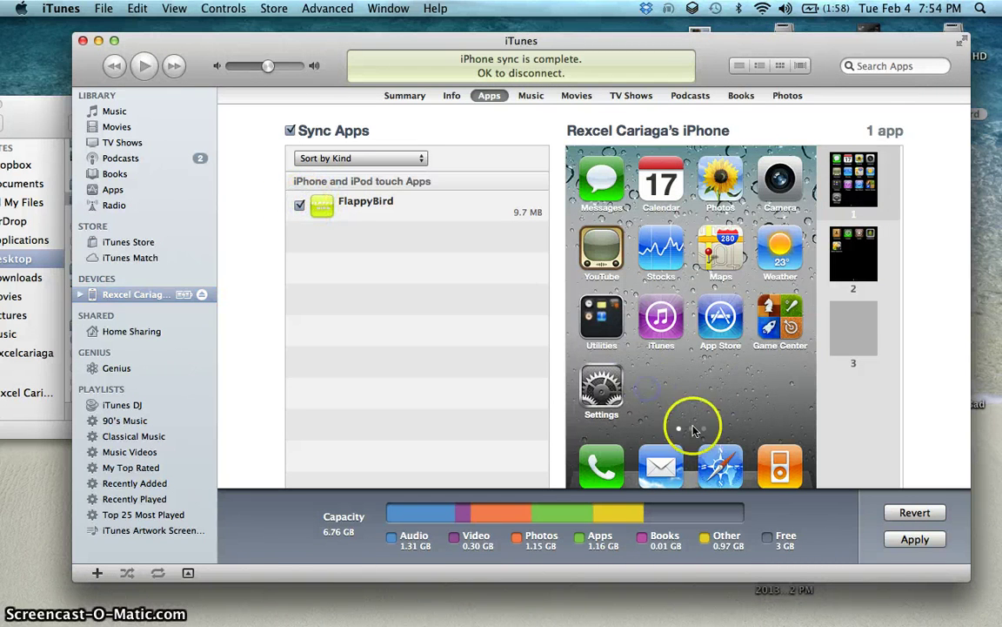
left_click(831, 261)
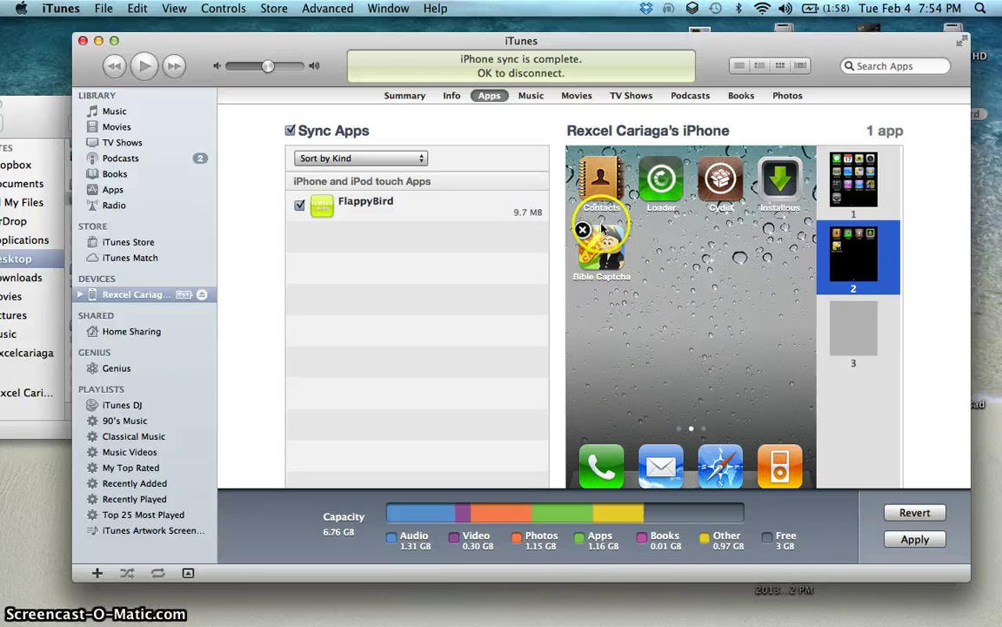
left_click(705, 429)
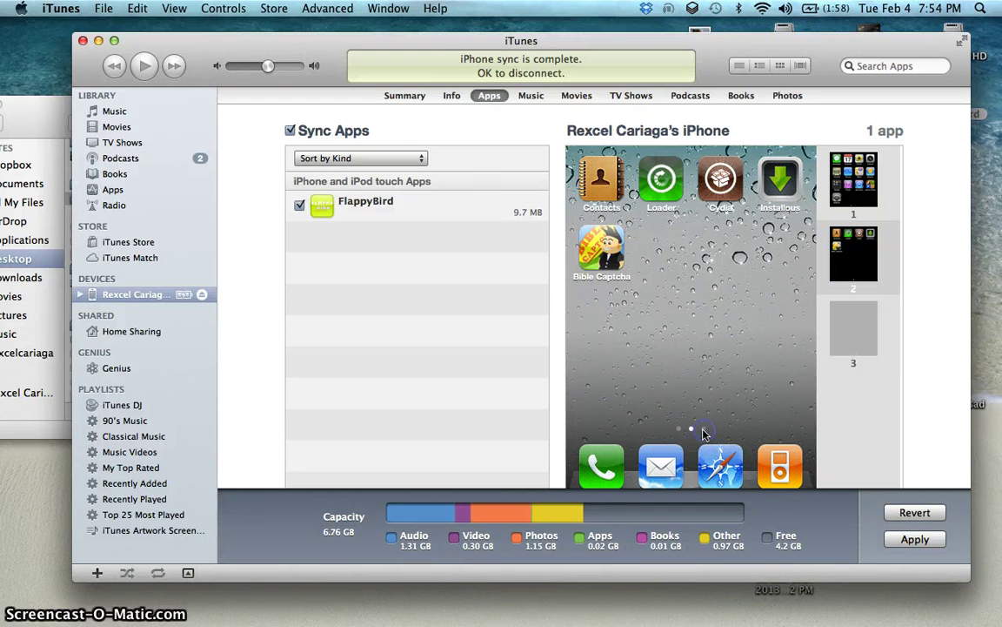
left_click(849, 326)
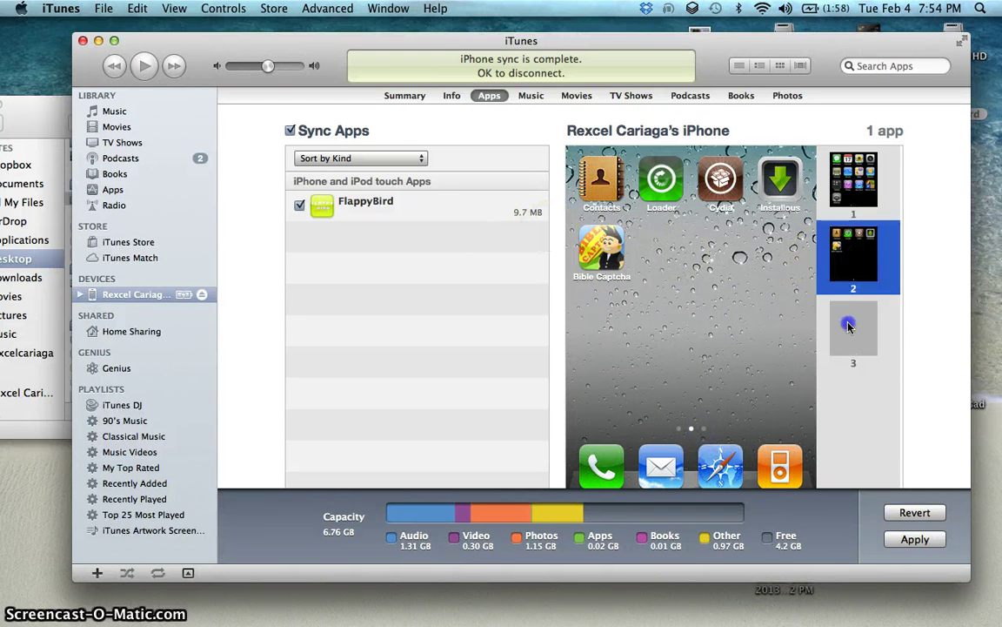
left_click(362, 200)
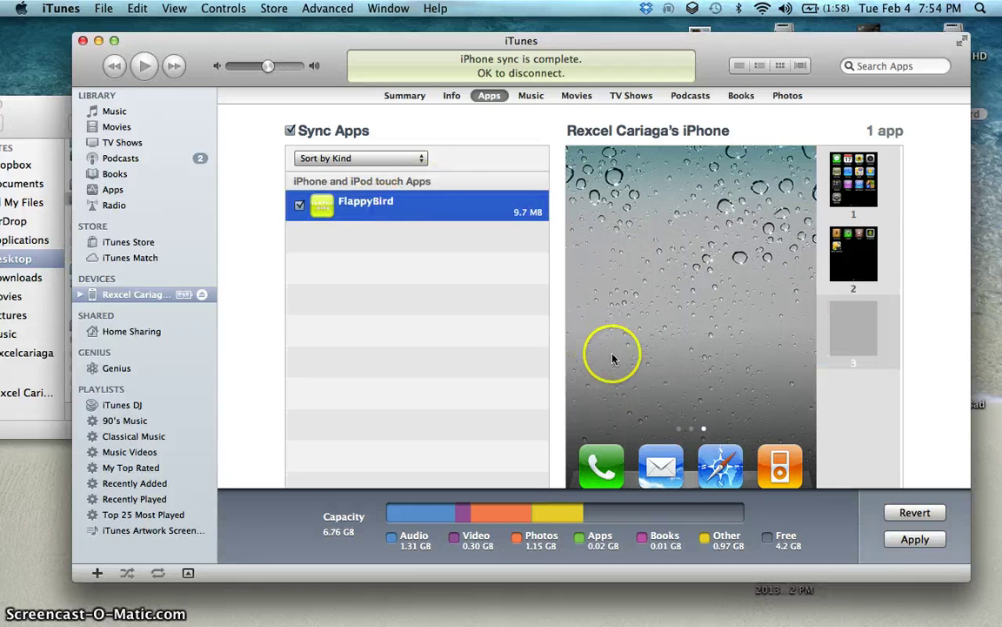
left_click(853, 178)
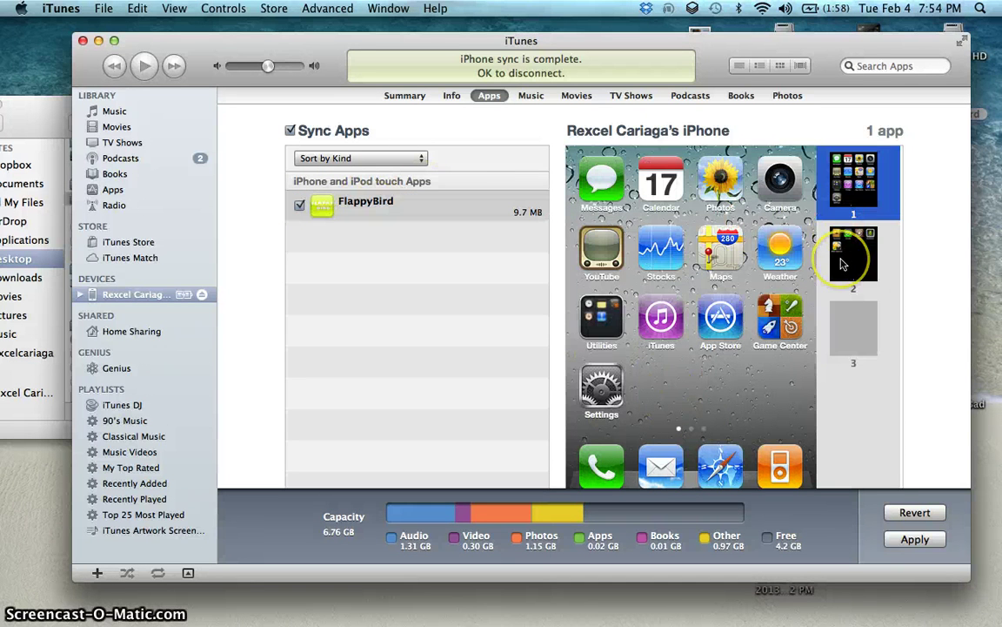
left_click(840, 264)
left_click(853, 315)
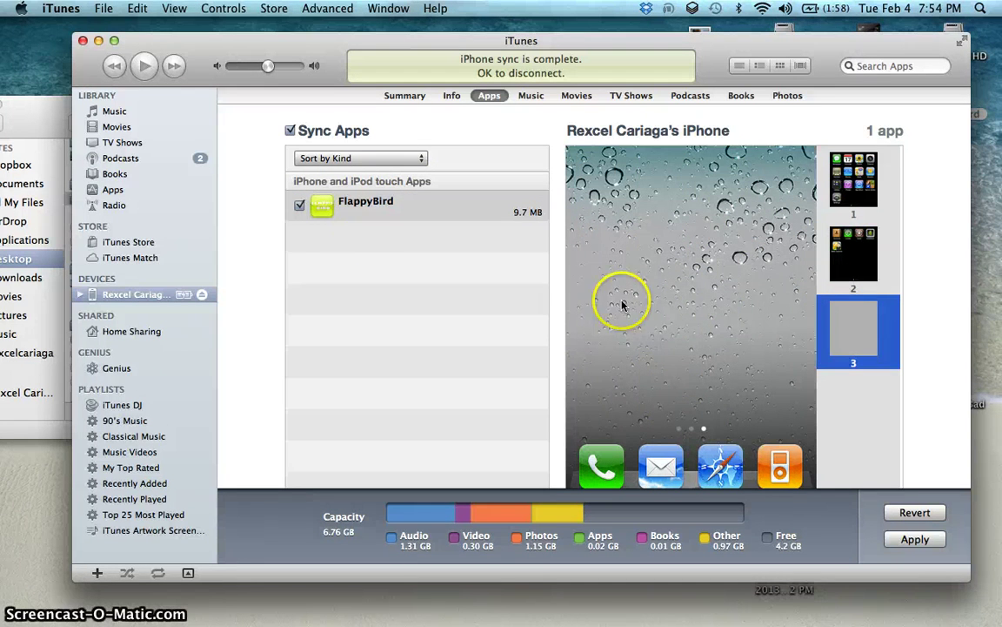
left_click(400, 207)
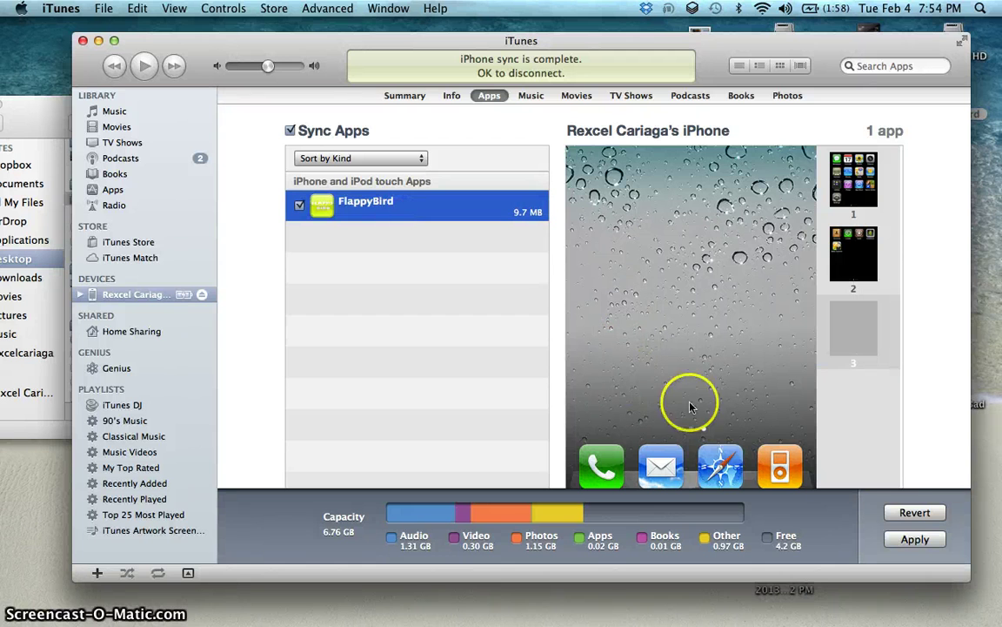
left_click(853, 259)
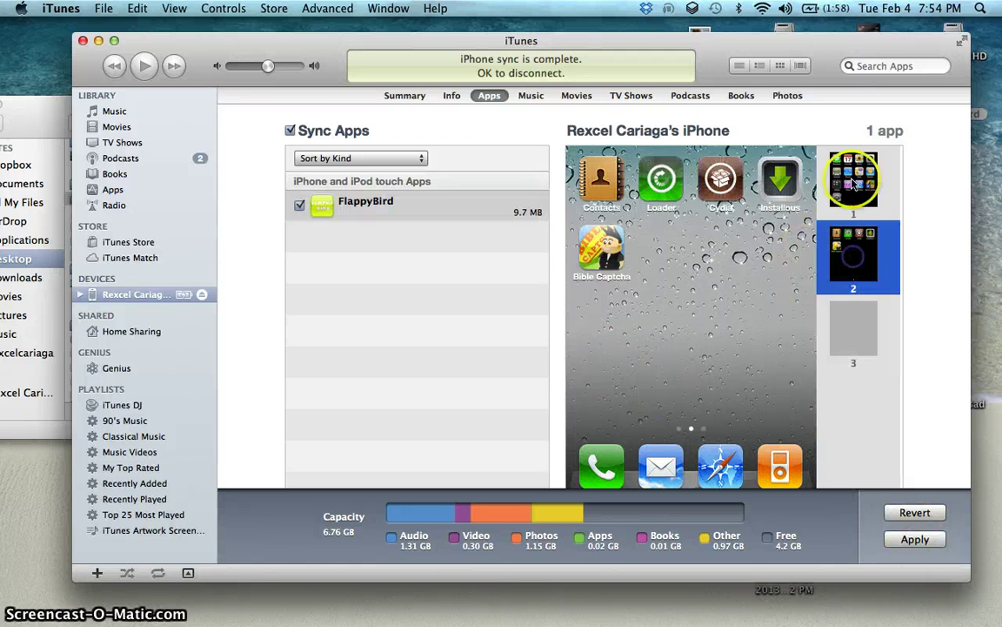
left_click(853, 187)
left_click(849, 261)
left_click(848, 313)
left_click(444, 210)
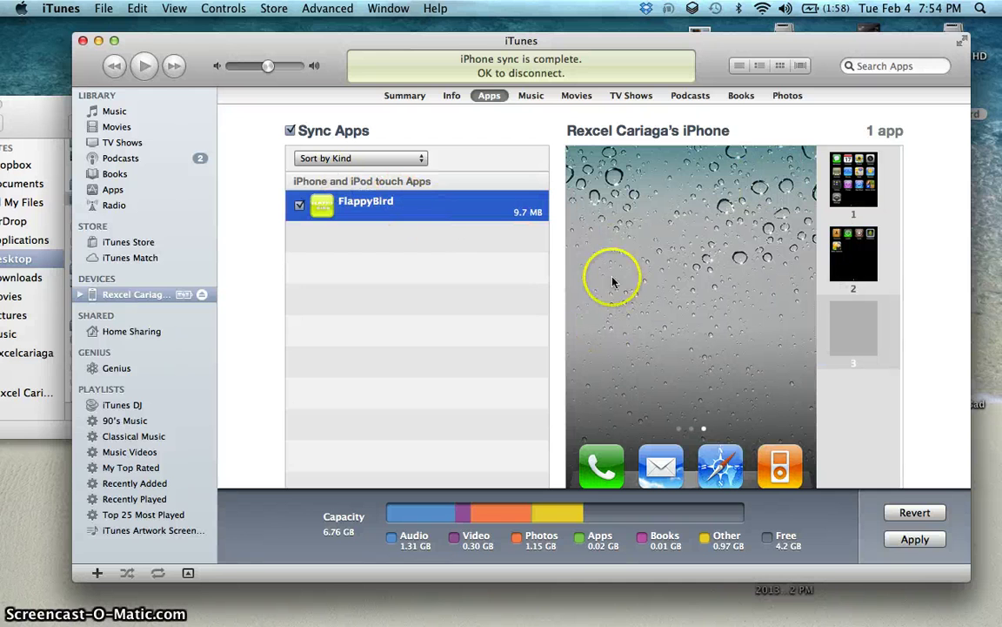
left_click(857, 268)
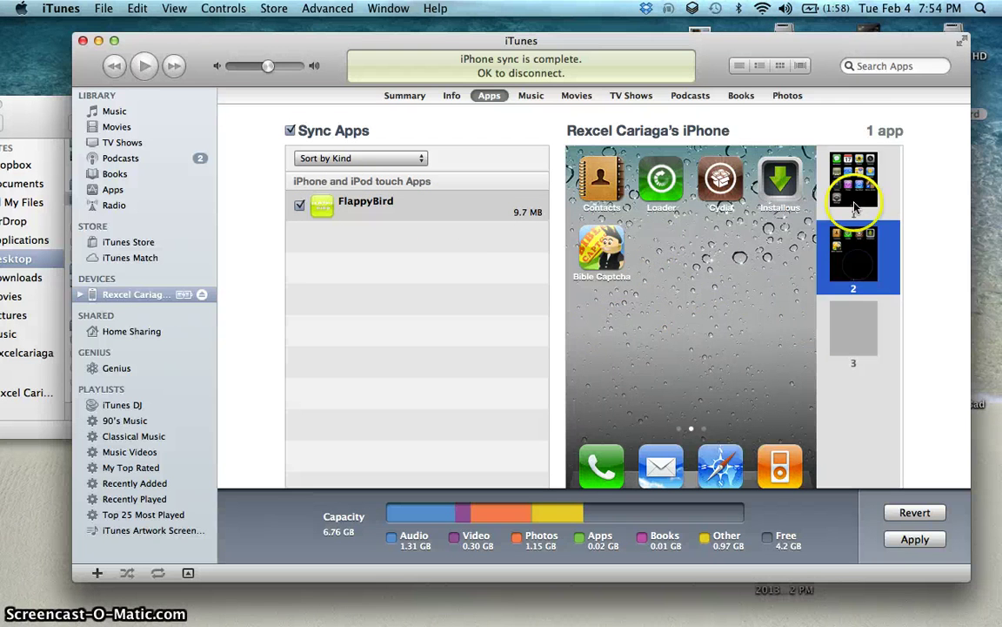
left_click(857, 187)
left_click(856, 273)
left_click(855, 339)
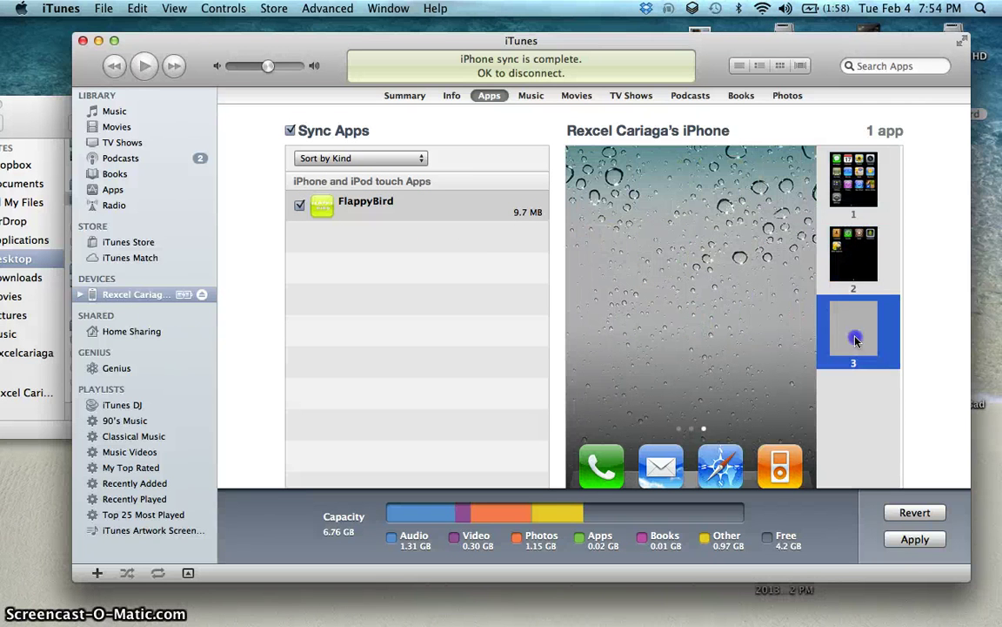
left_click(857, 277)
left_click(862, 196)
left_click(858, 257)
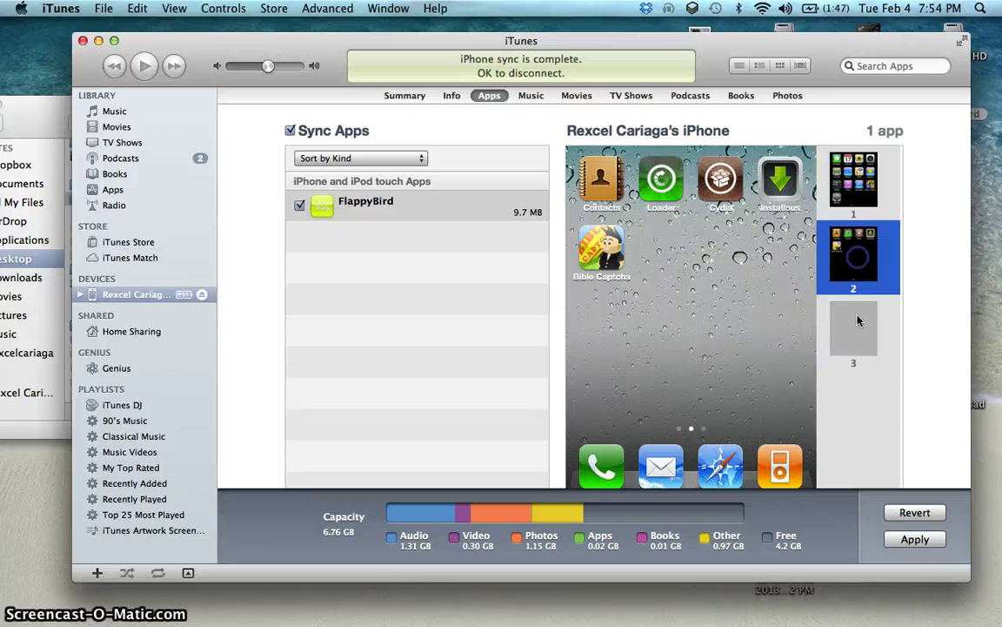
left_click(860, 319)
left_click(857, 257)
left_click(857, 198)
left_click(857, 252)
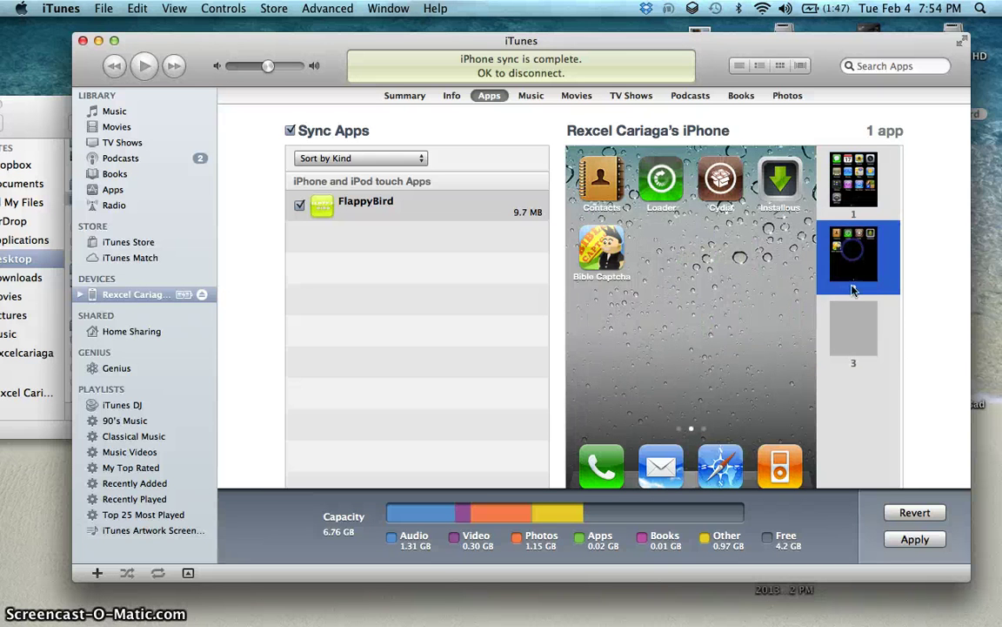
left_click(855, 315)
left_click(855, 187)
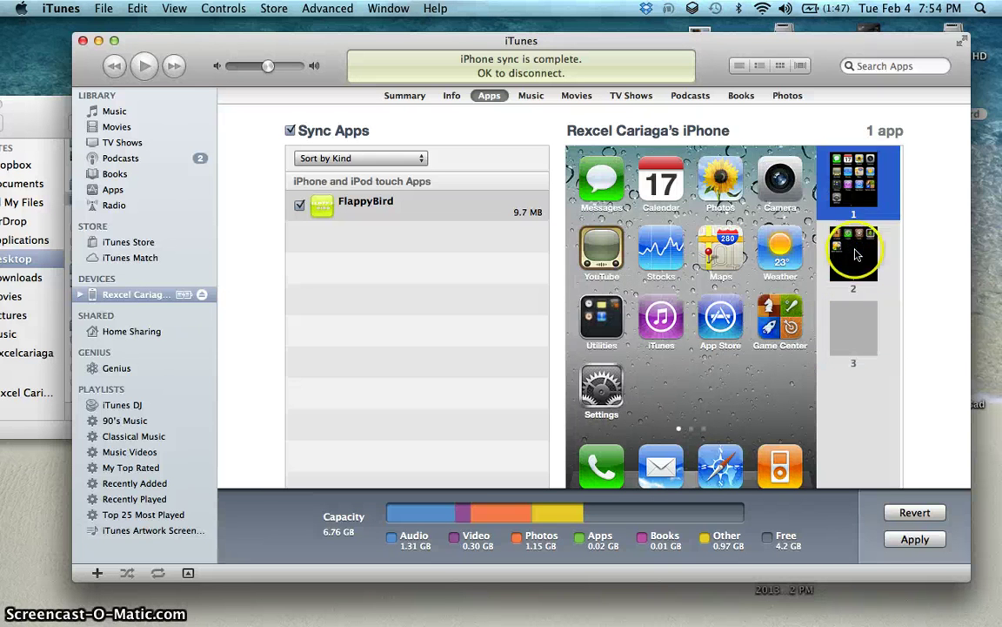
left_click(854, 255)
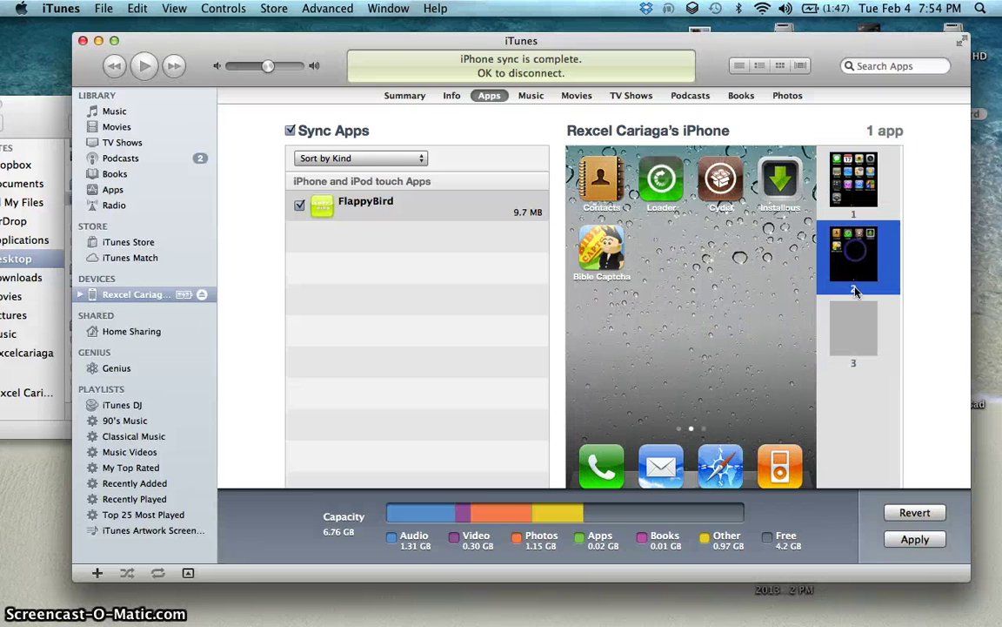
left_click(853, 180)
mouse_move(999, 328)
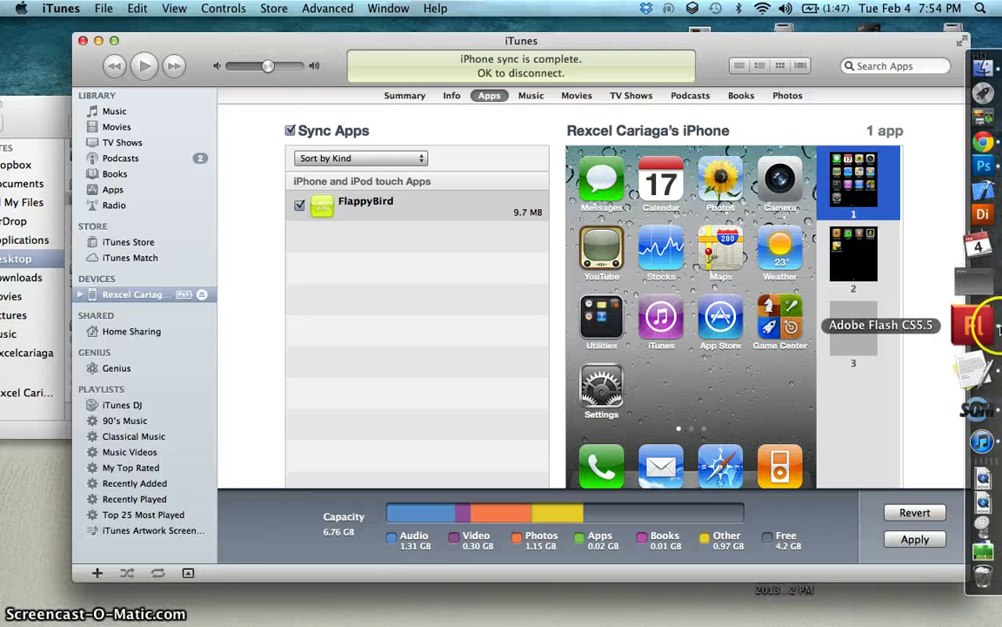
Step: Replace the old TextEdit note with a 'paypal:' line followed by an e-mail address
left_click(981, 367)
left_click_drag(769, 267, 655, 191)
key("BackSpace")
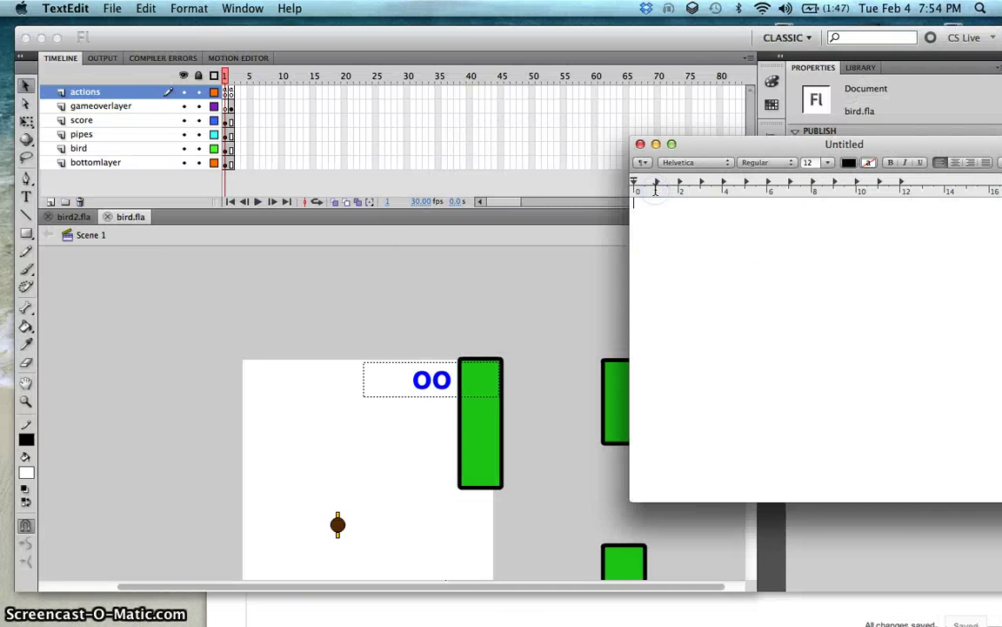
type("paypa")
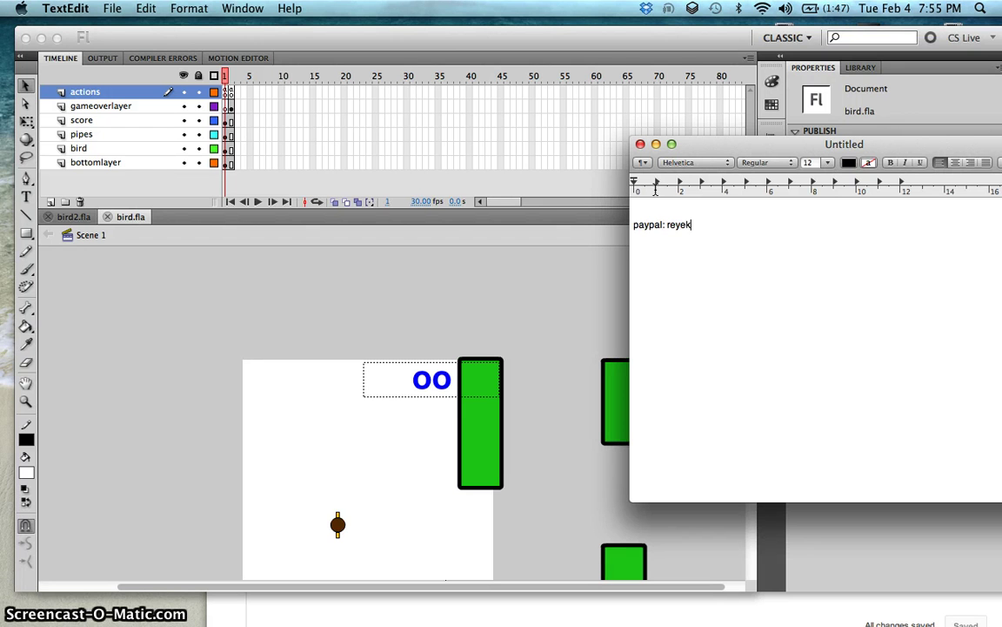
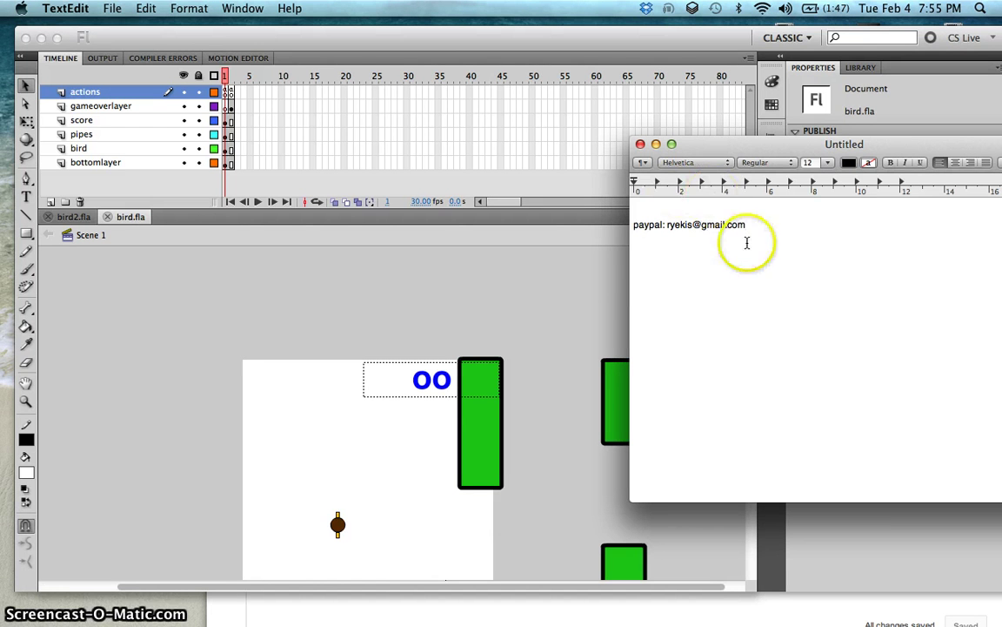
Step: Set the PayPal line to 64 pt, then move and widen the window so it fits
left_click_drag(740, 236, 550, 176)
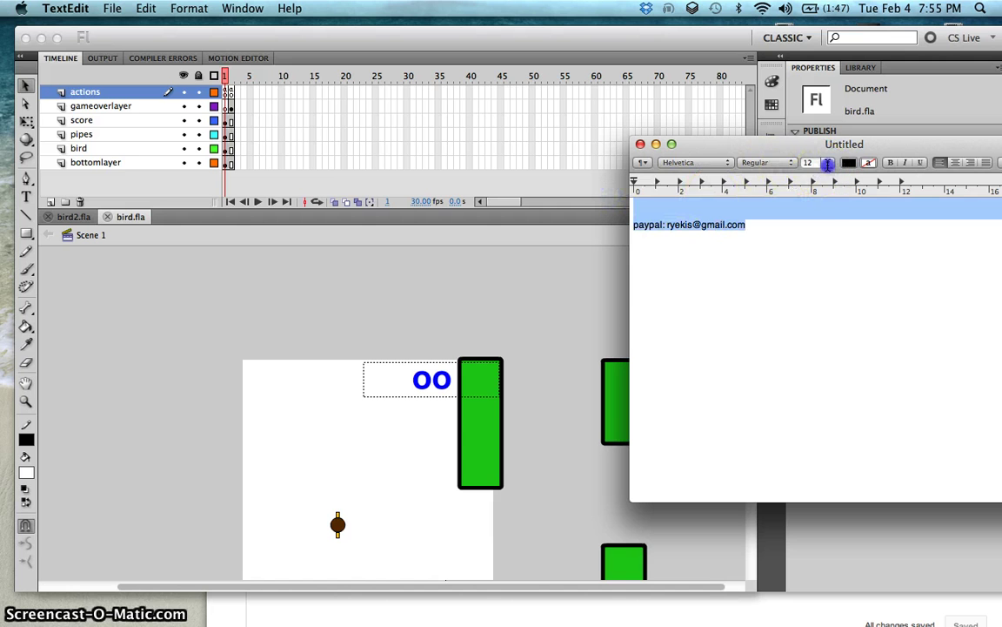
left_click(828, 164)
left_click(806, 295)
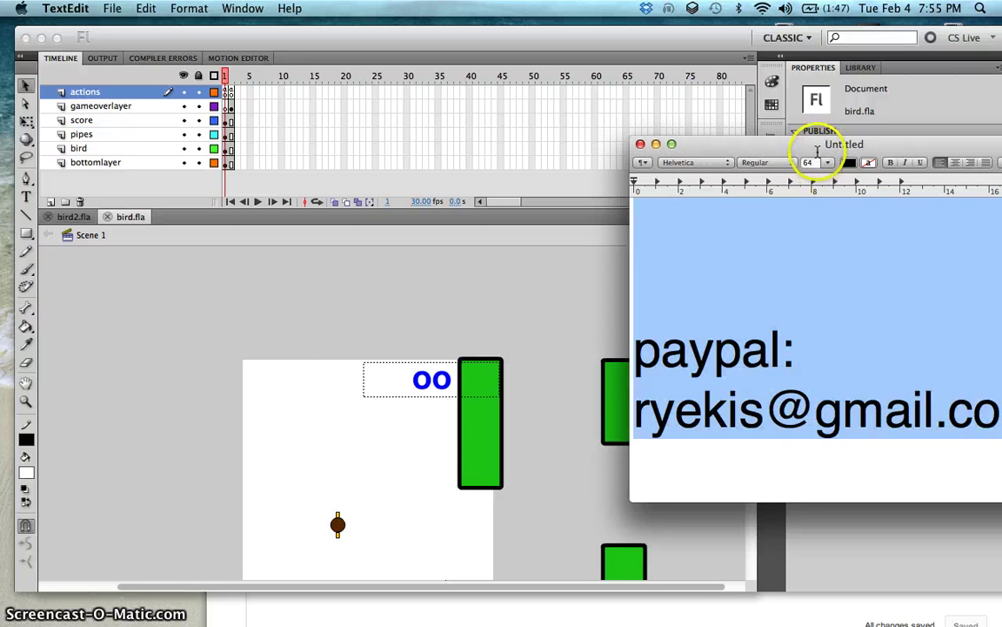
left_click_drag(816, 152, 403, 126)
left_click(558, 376)
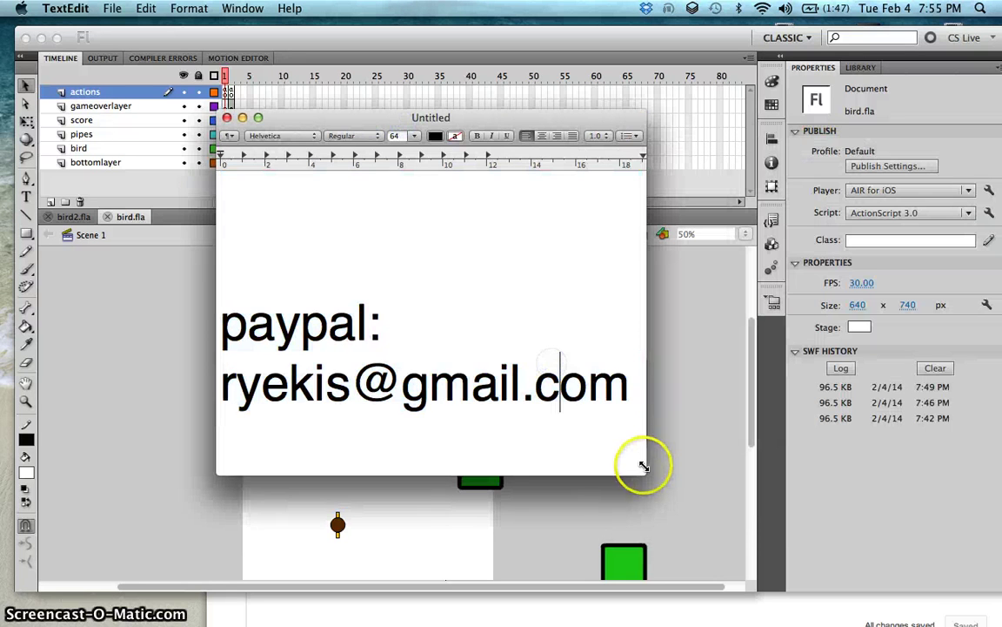
left_click_drag(642, 466, 920, 490)
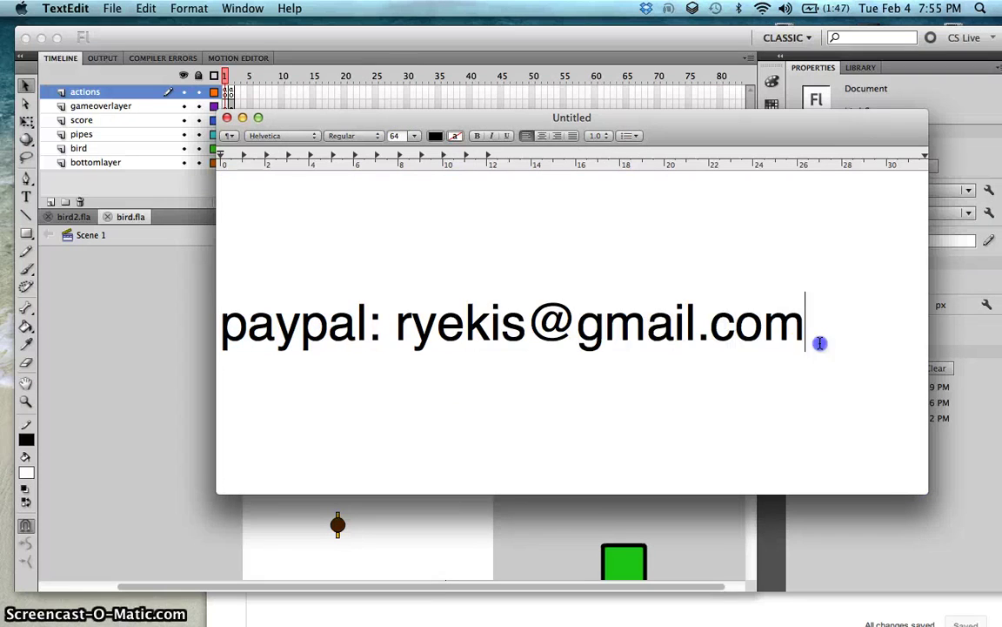
left_click_drag(820, 343, 395, 333)
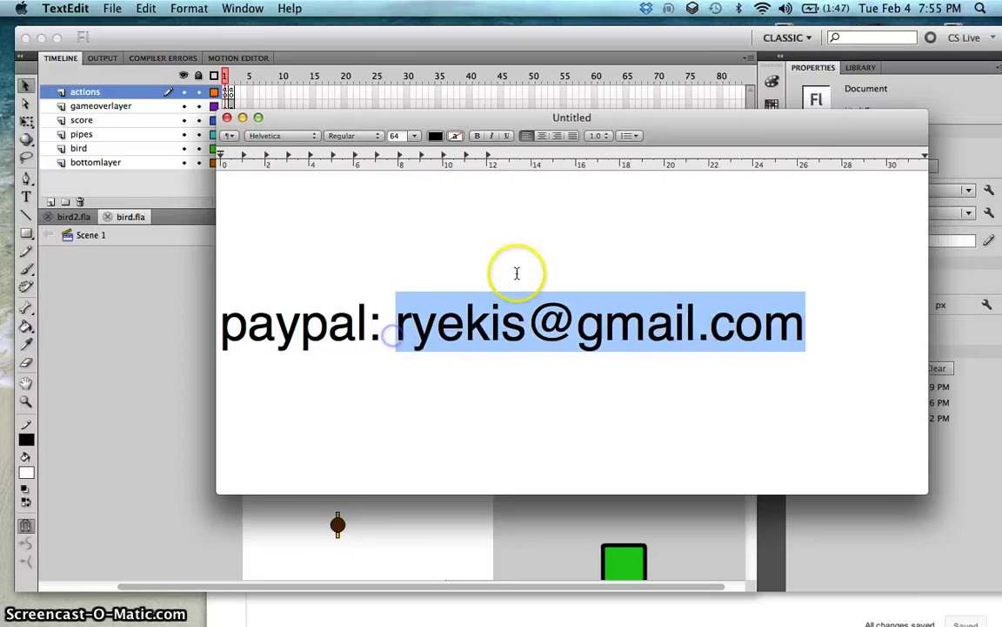